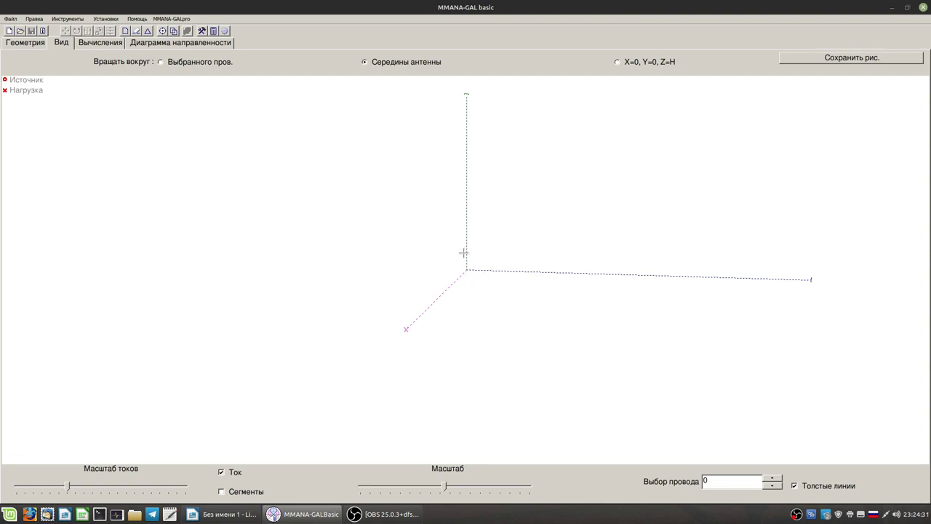
Switch the wire table units to wavelengths and back to metres.
mouse_move(470, 269)
mouse_down()
mouse_move(464, 273)
mouse_move(499, 264)
mouse_move(474, 266)
mouse_up()
click(18, 44)
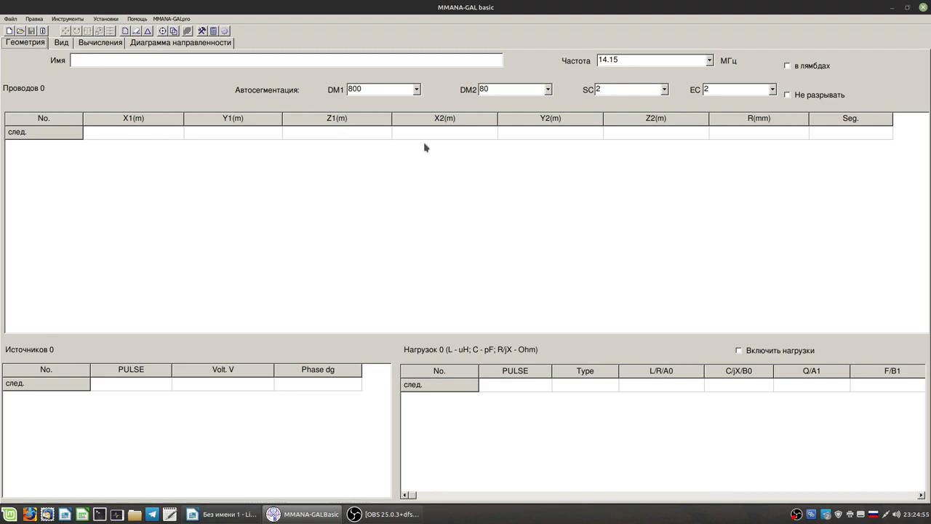
click(787, 66)
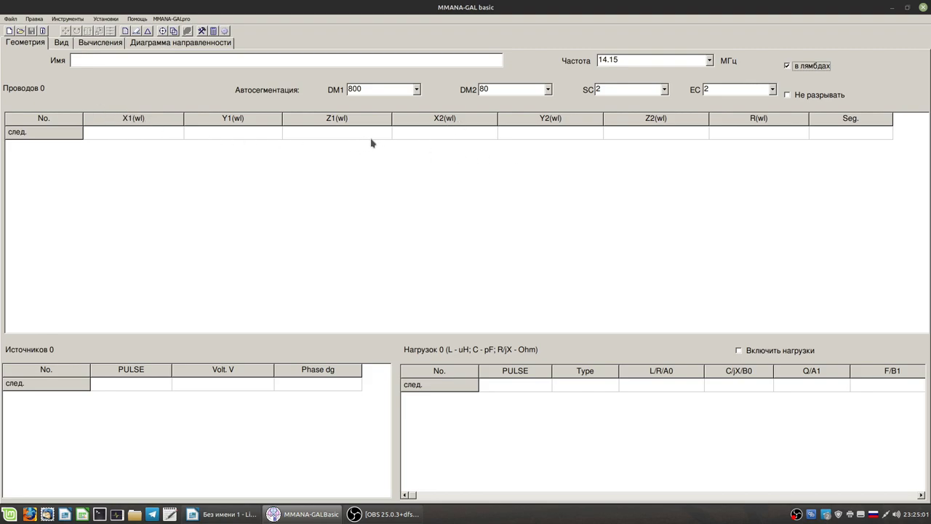
click(787, 65)
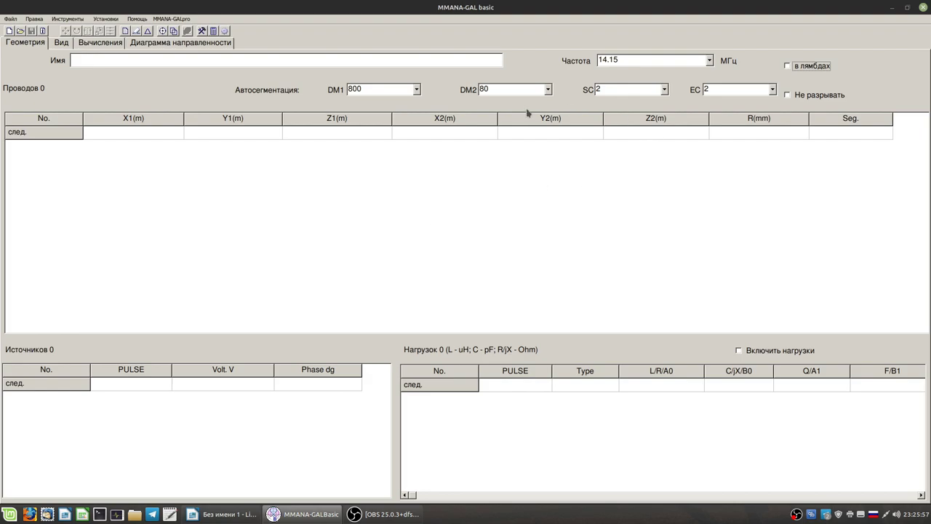
Name the antenna "Мой первый диполь" and set its frequency to 7.074 MHz.
click(88, 60)
text(Мой первый диполь.)
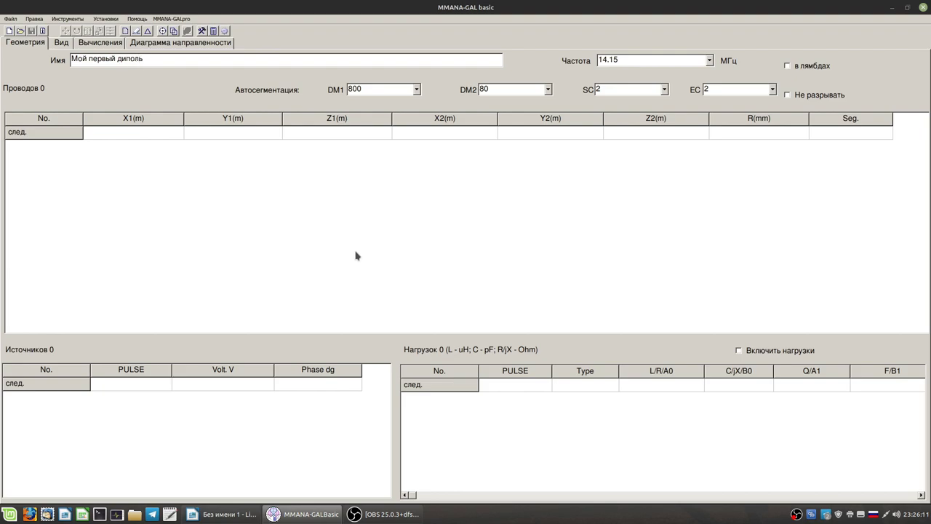
click(710, 61)
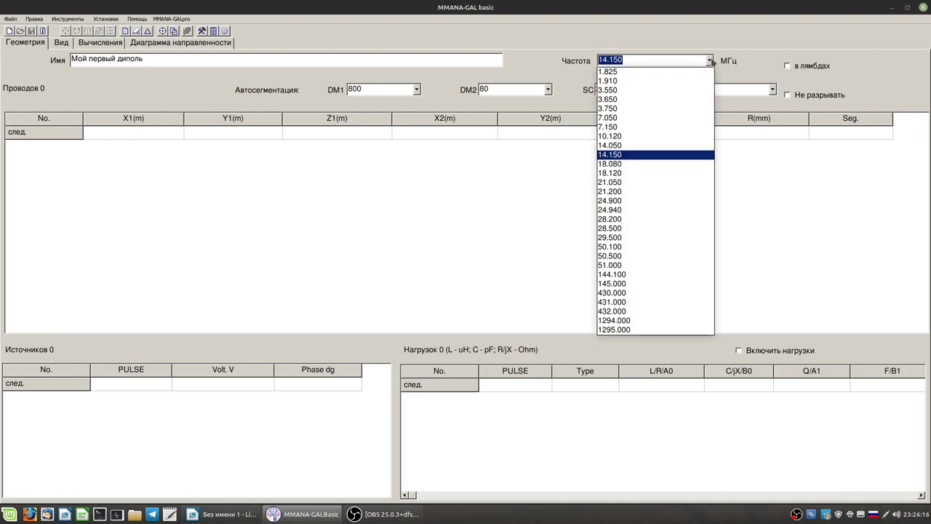
click(641, 127)
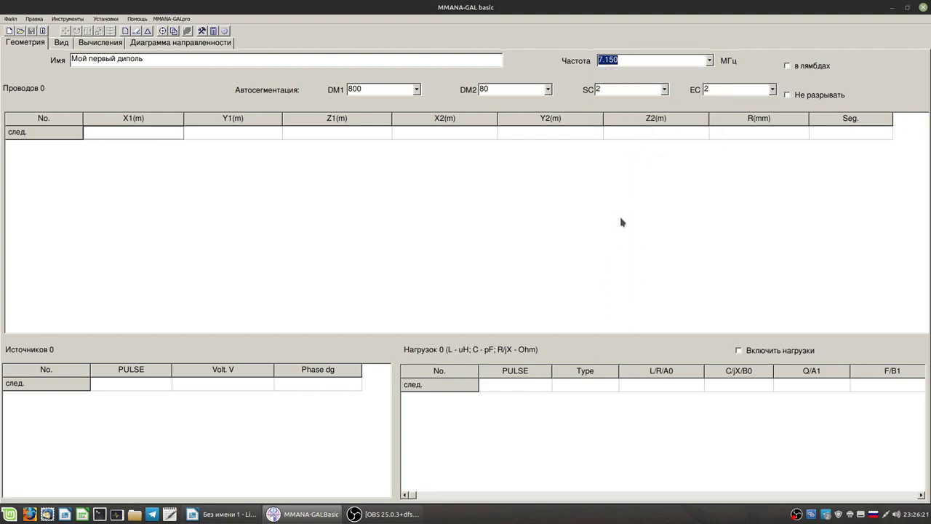
click(638, 61)
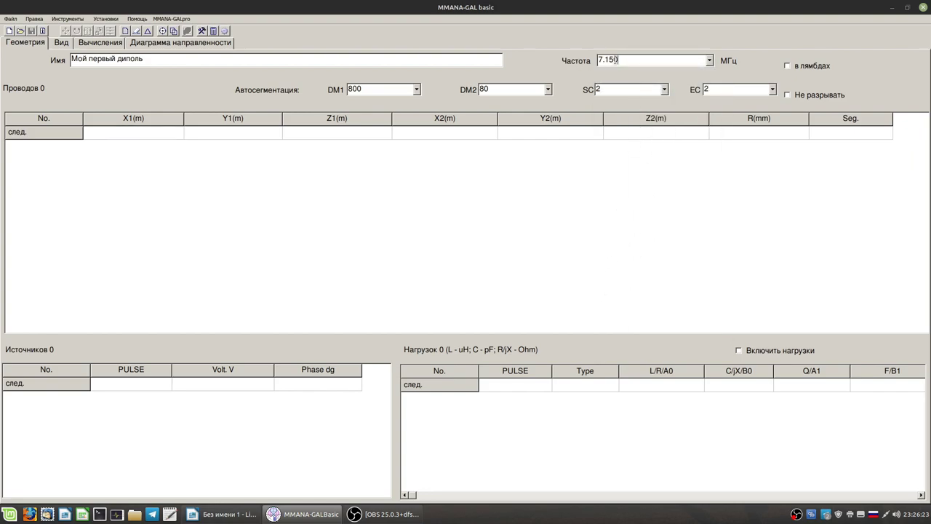
click(605, 61)
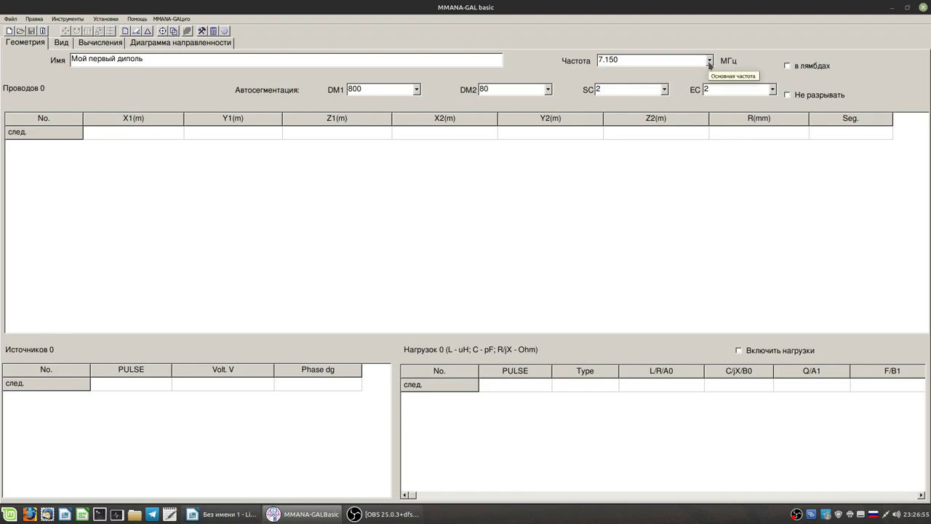
drag(606, 60, 620, 60)
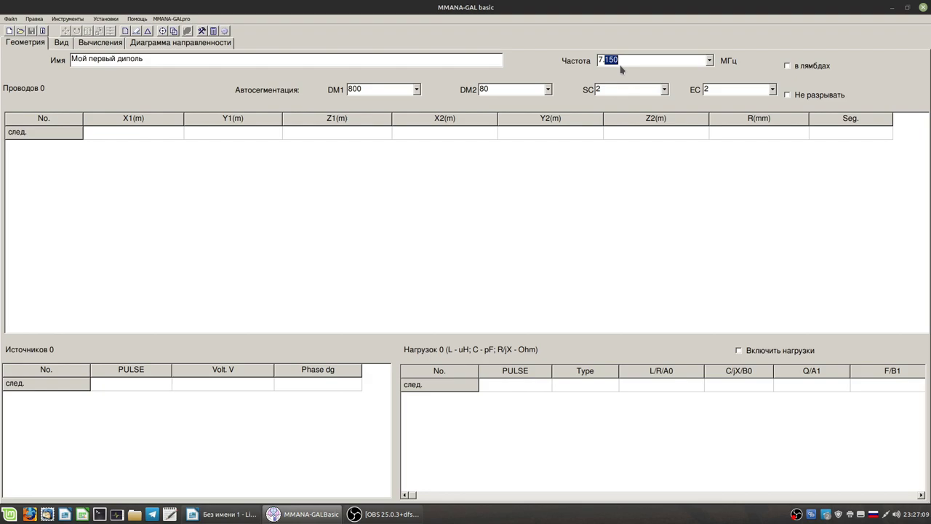
text(.074)
Set the conductor material to copper (медь) in the calculation settings.
click(62, 43)
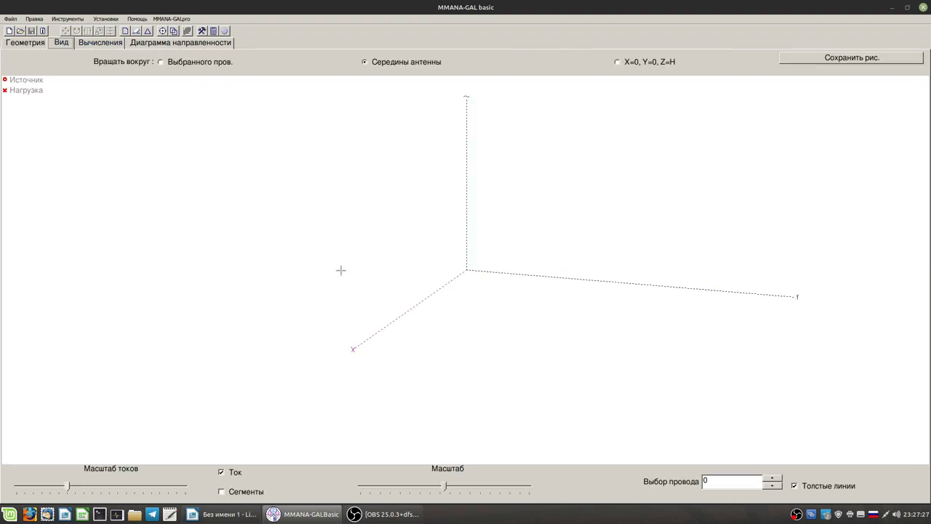
click(102, 43)
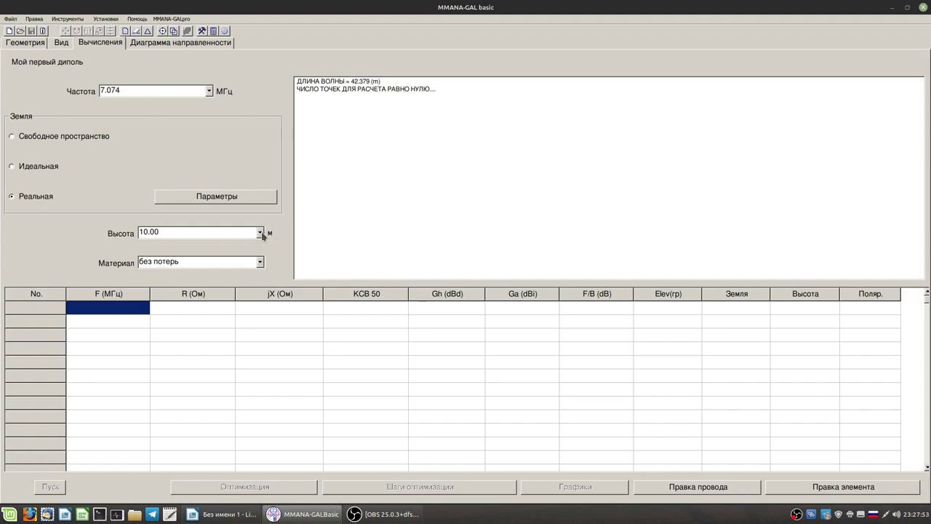
click(261, 262)
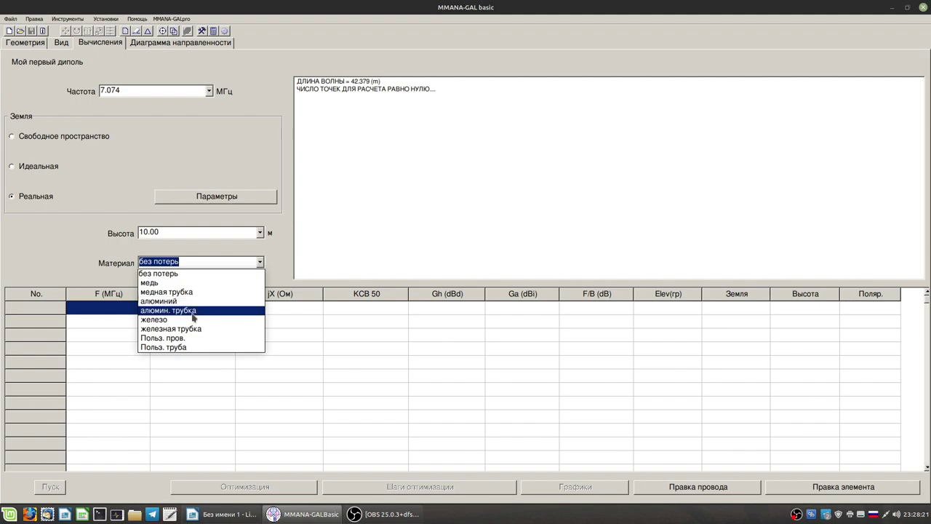
click(158, 284)
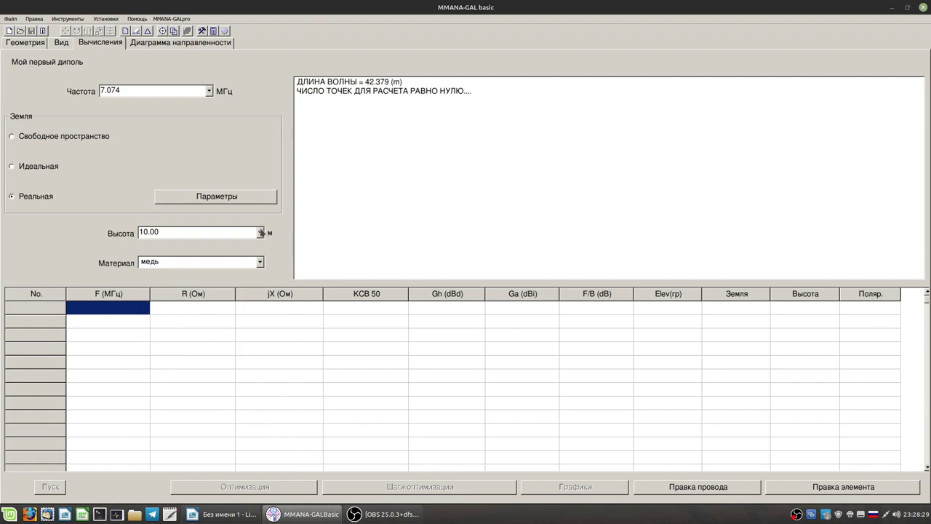
drag(140, 232, 155, 230)
click(168, 232)
click(258, 233)
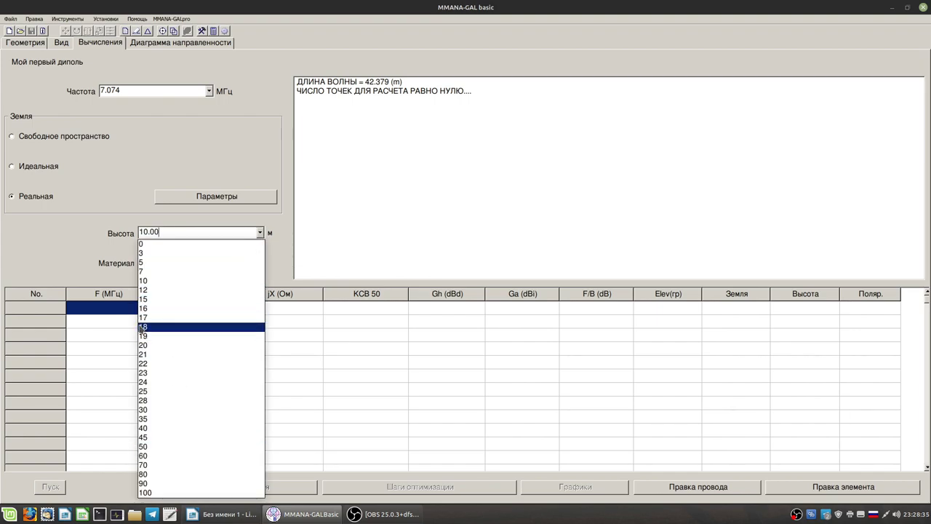
click(73, 241)
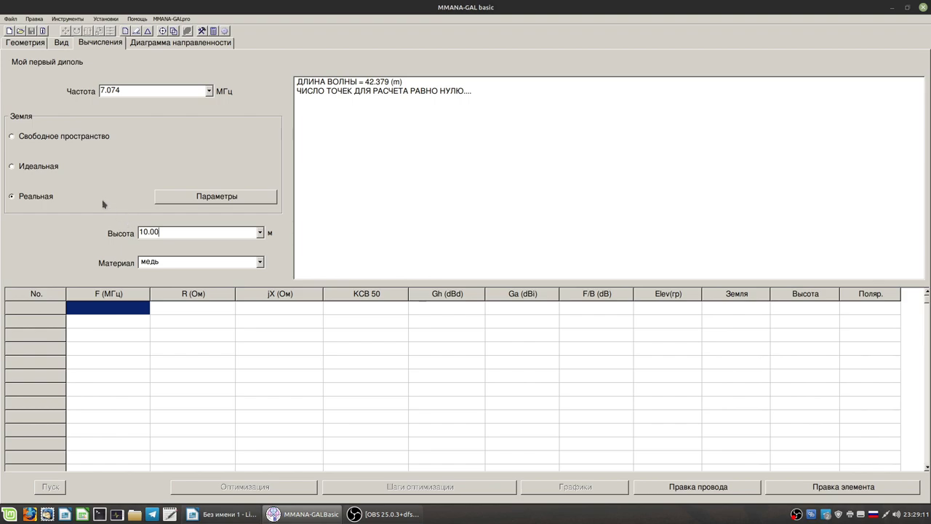
Set the ground type for the calculation to free space (Свободное пространство).
click(12, 167)
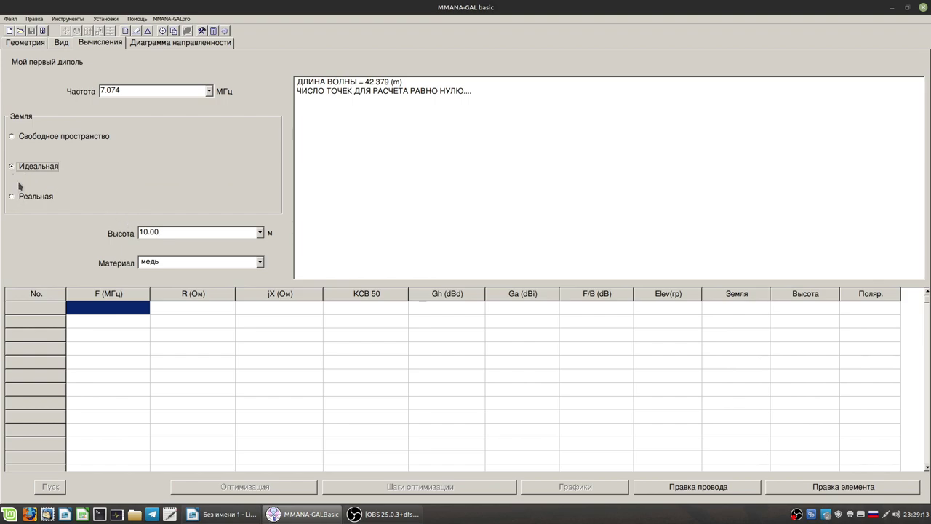
click(16, 138)
click(12, 195)
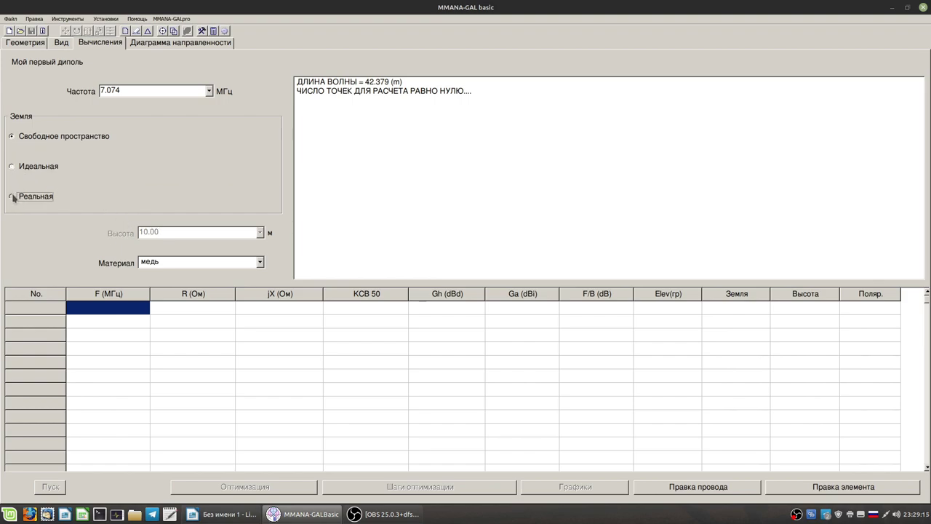
click(18, 137)
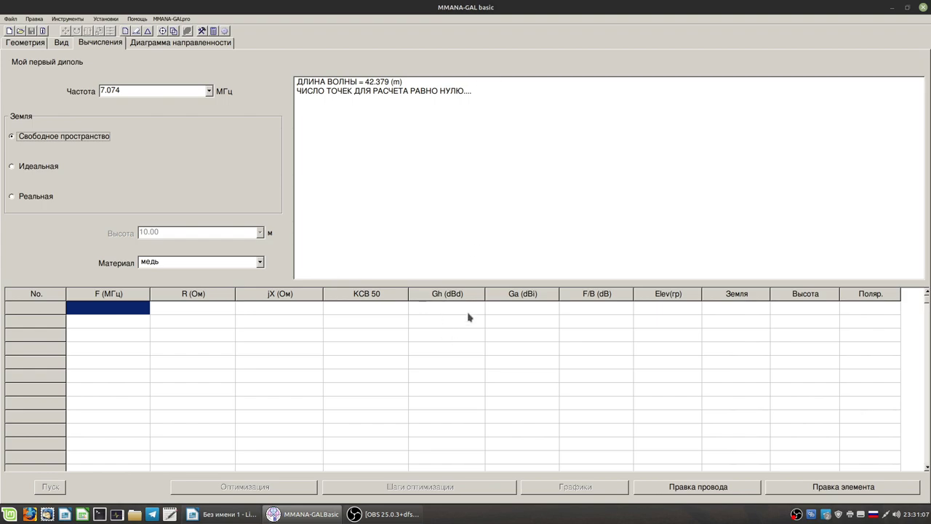
Look over the radiation pattern page and the antenna view, and return to the wire geometry table.
mouse_move(529, 313)
click(185, 44)
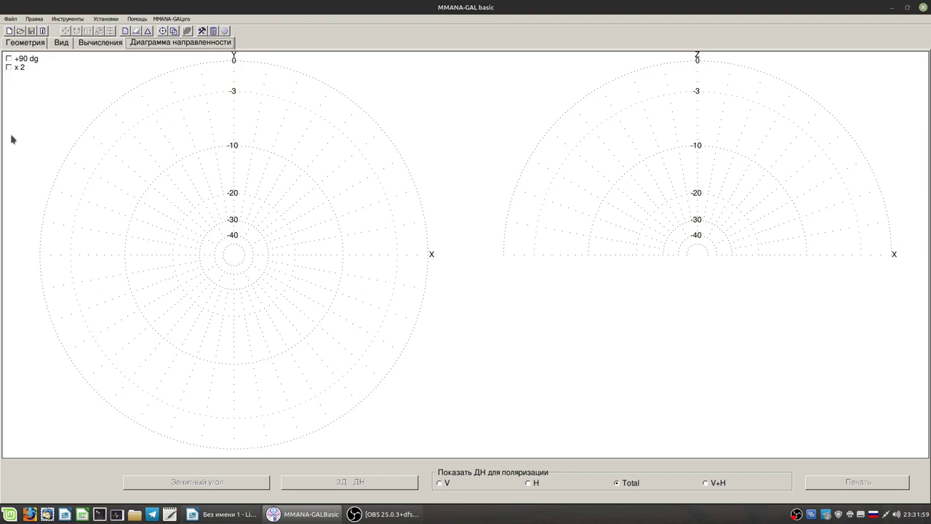
click(59, 45)
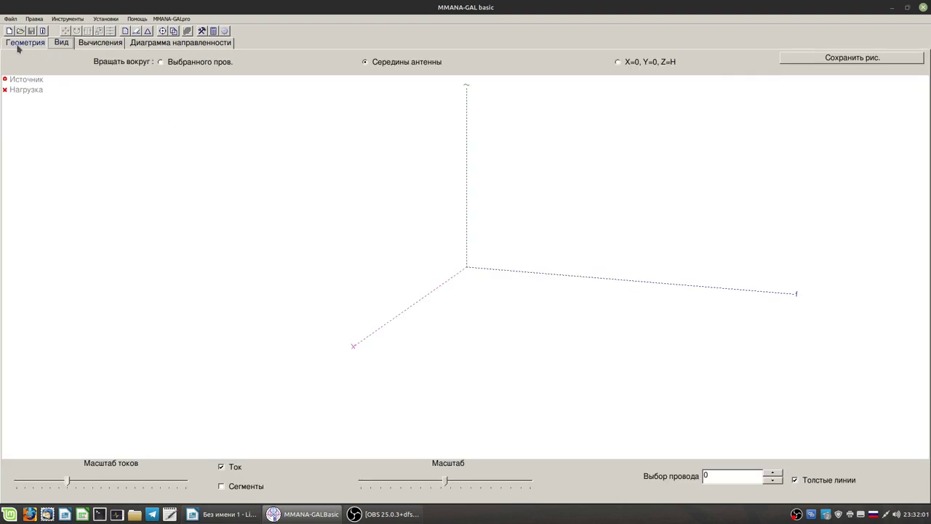
click(18, 47)
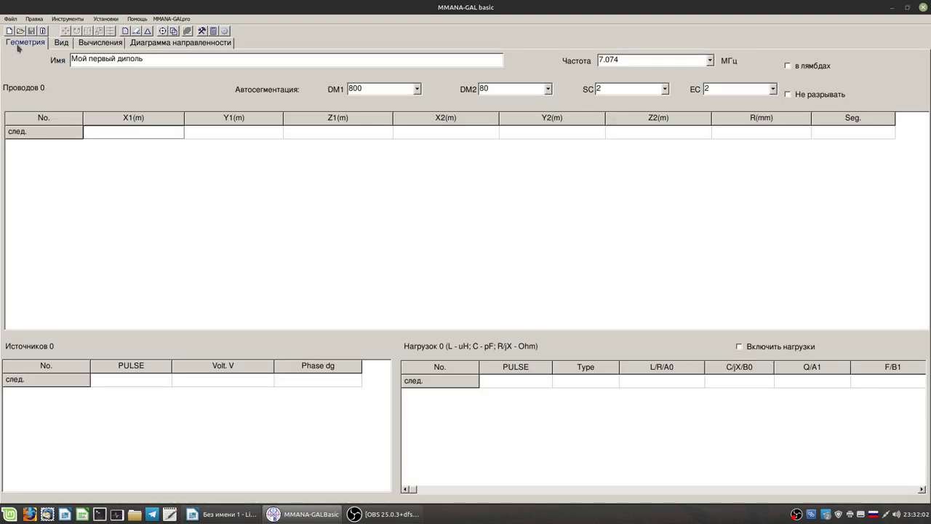
Switch to LibreOffice Writer to review the outline items on the program interface and simplest calculations, and return to the MMANA-GAL geometry table.
click(219, 514)
drag(366, 308, 600, 335)
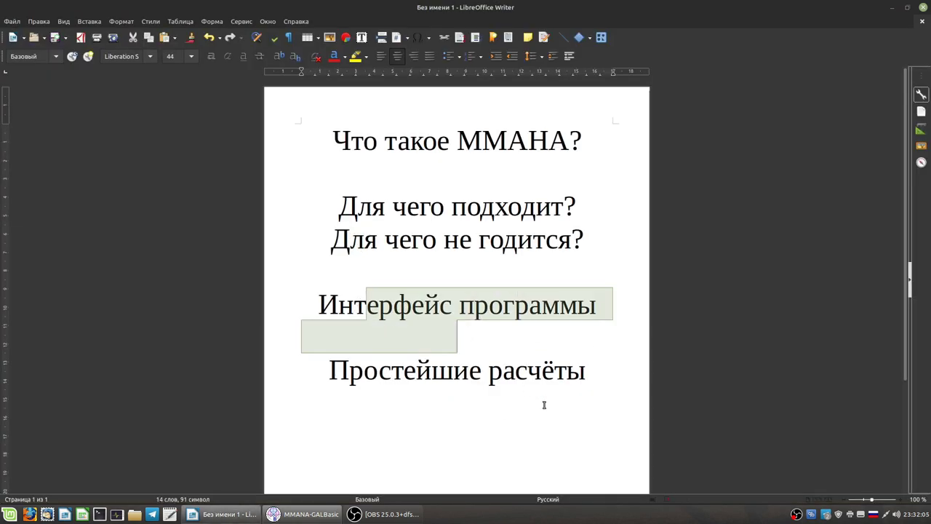
drag(543, 371, 403, 371)
click(633, 347)
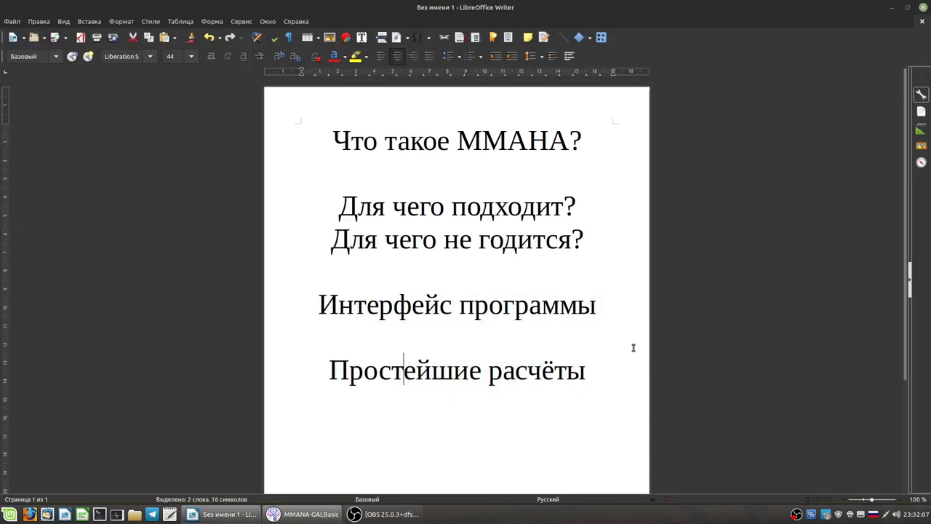
click(894, 13)
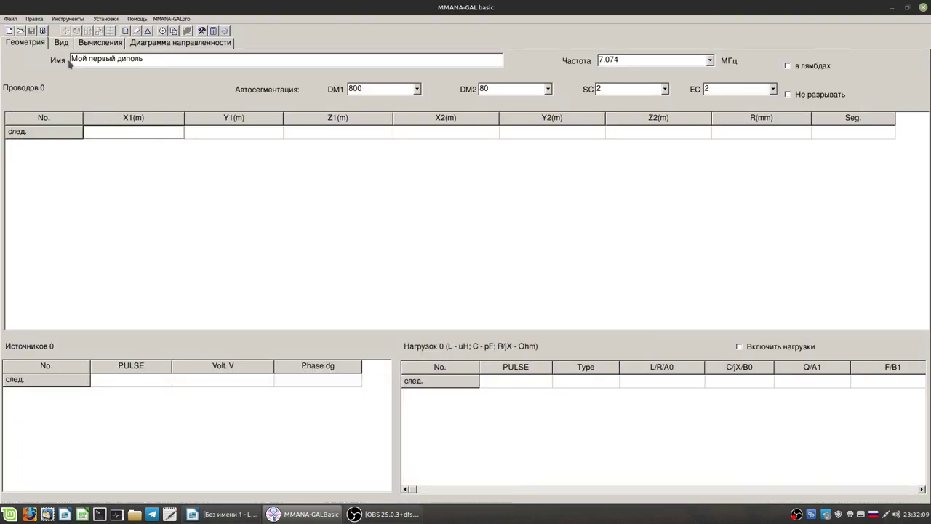
click(23, 46)
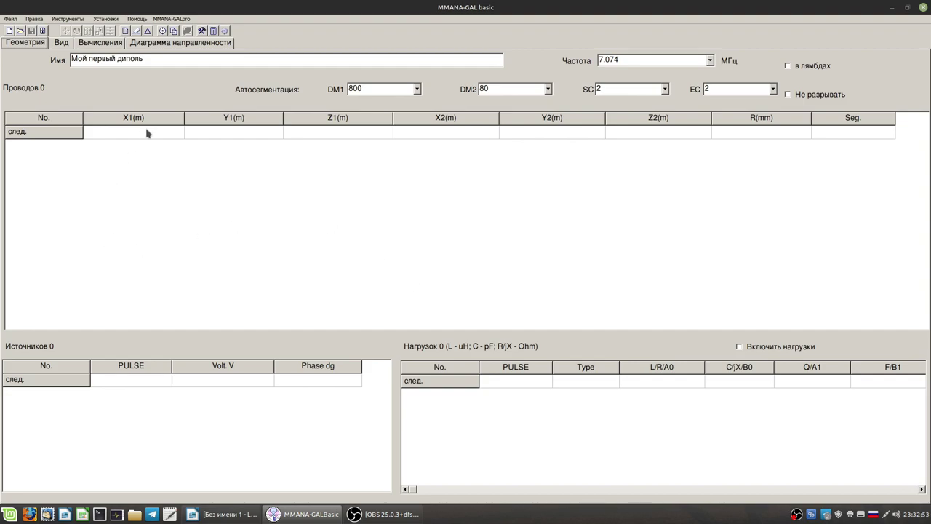
Rotate the antenna view to examine the orientation of the X, Y and Z axes.
click(59, 43)
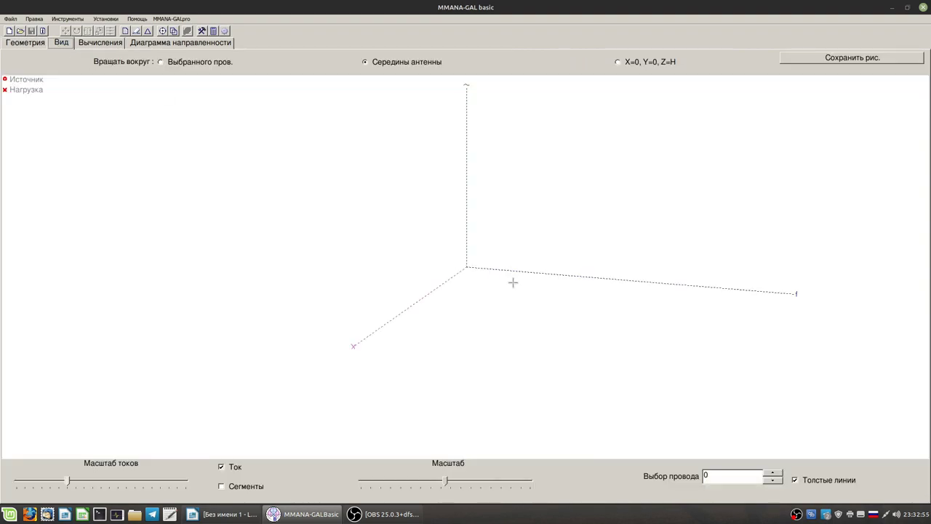
key(Right)
key(Right)
key(Right)
key(Right)
key(Right)
key(Right)
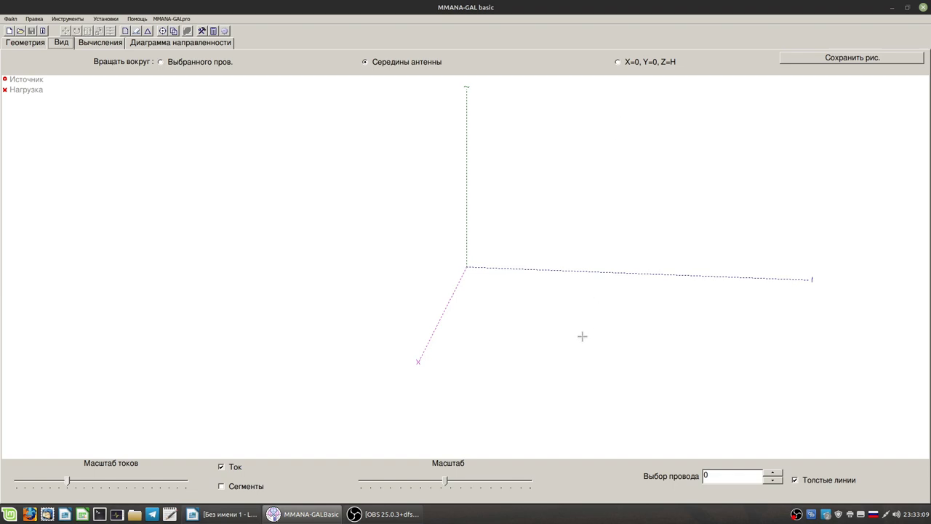
Add the first wire to the geometry table by entering 0 for its X1 coordinate.
click(26, 42)
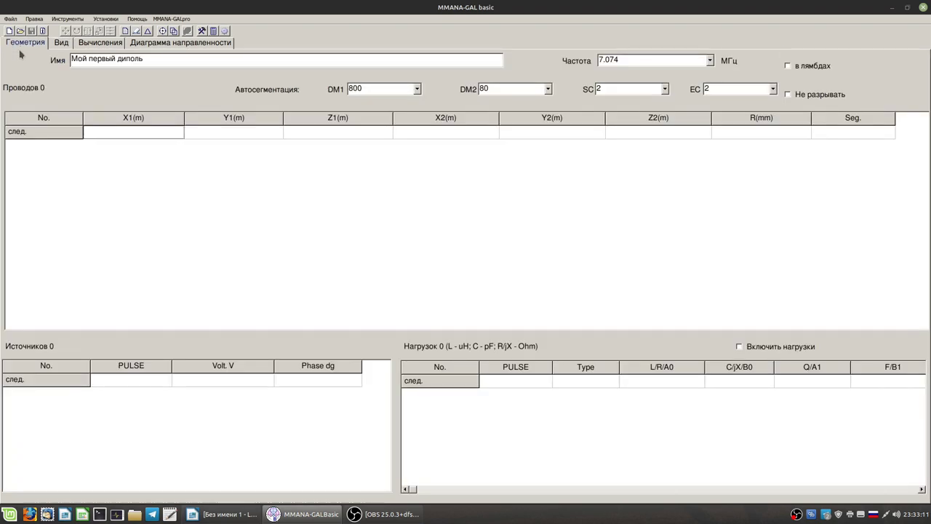
click(122, 132)
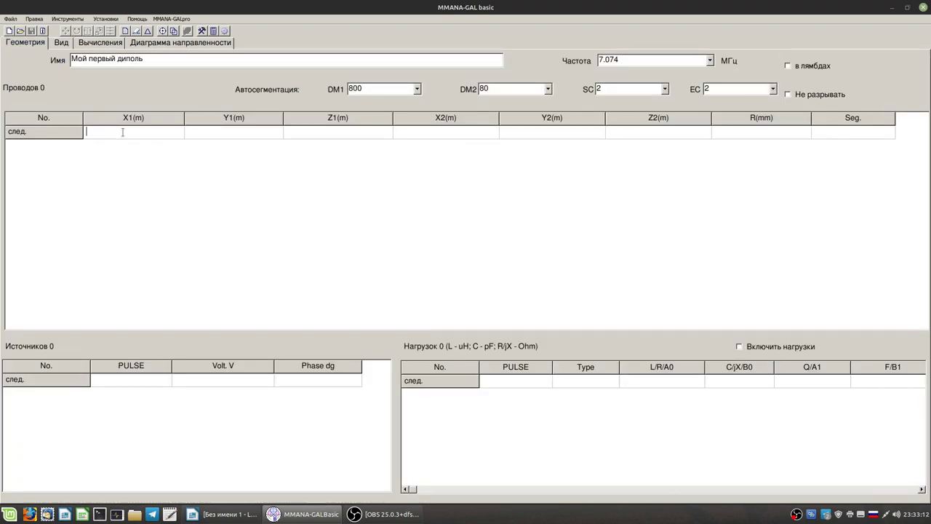
click(208, 135)
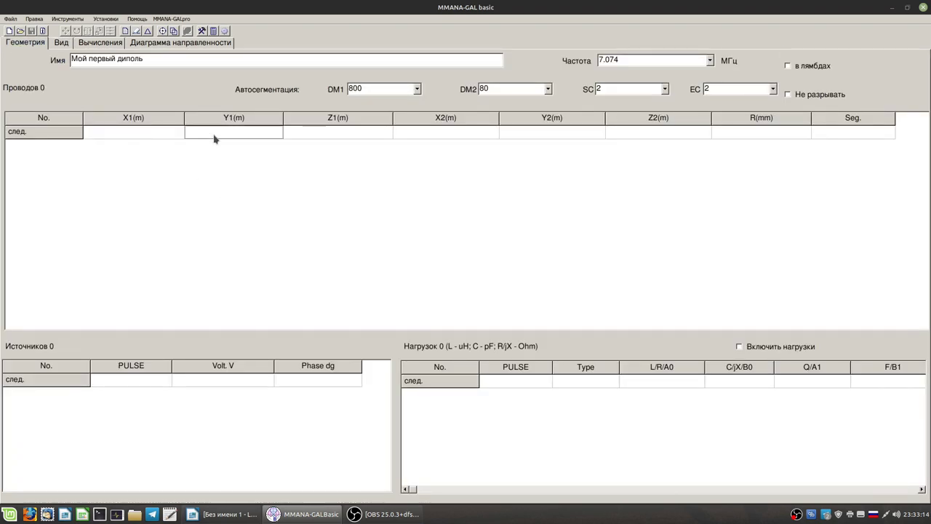
click(154, 130)
text(0)
key(Return)
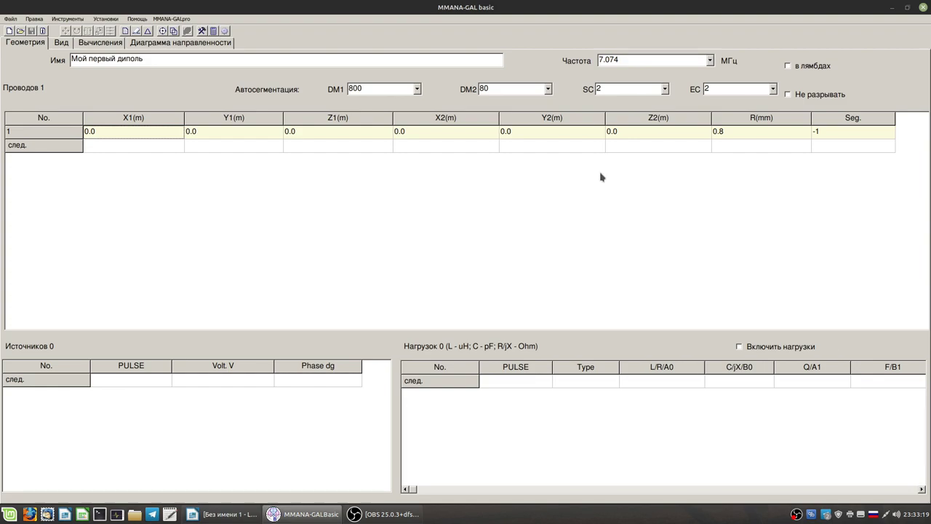
Set the first wire's Y1 coordinate to -10 m and its Y2 coordinate to 10 m.
click(215, 131)
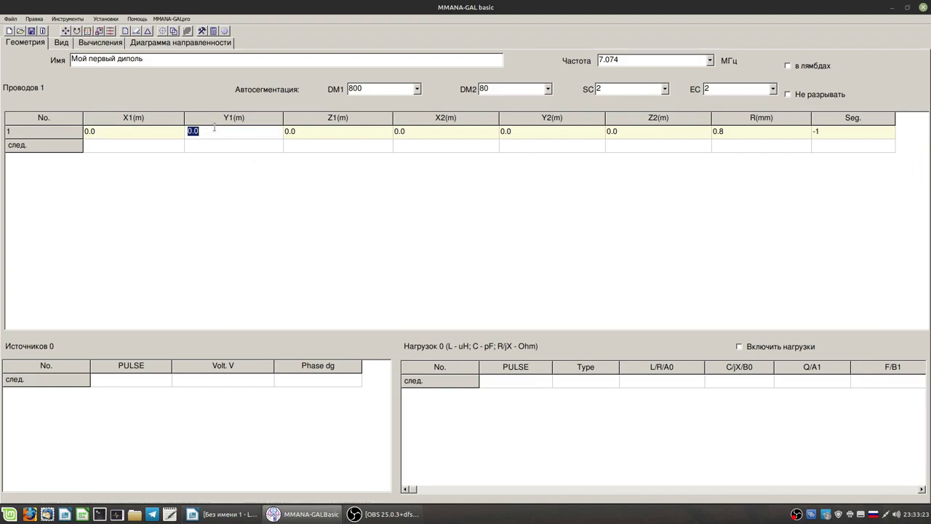
text(-10)
key(Return)
click(511, 134)
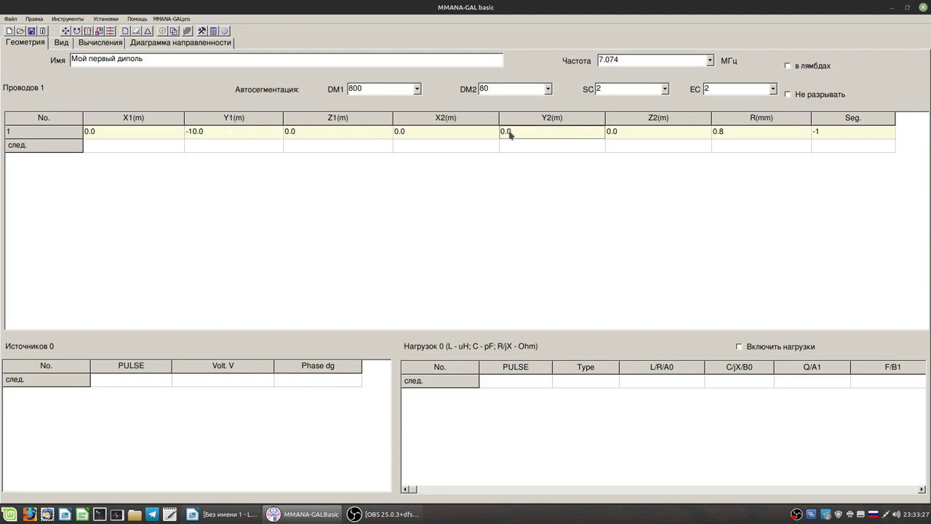
text(10)
key(Return)
Set the first wire's radius to 1.5 mm.
click(725, 134)
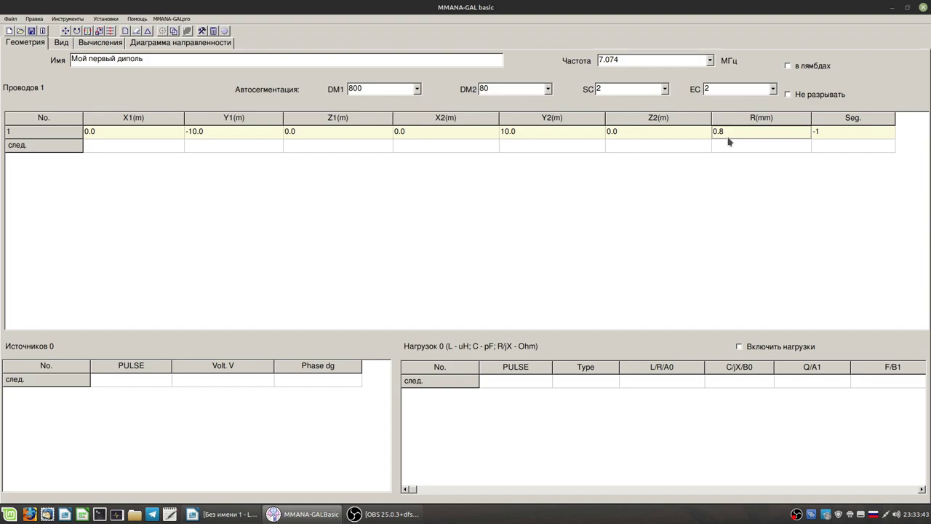
text(1.5)
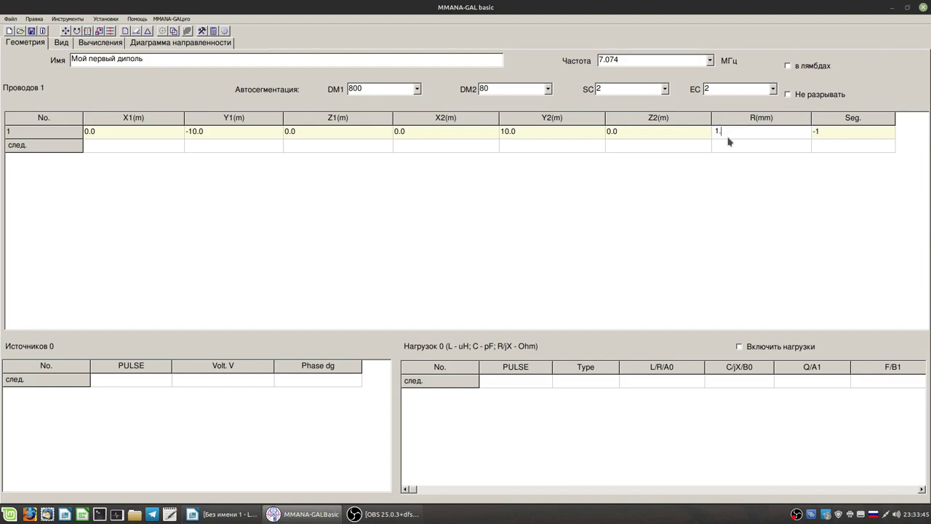
key(Return)
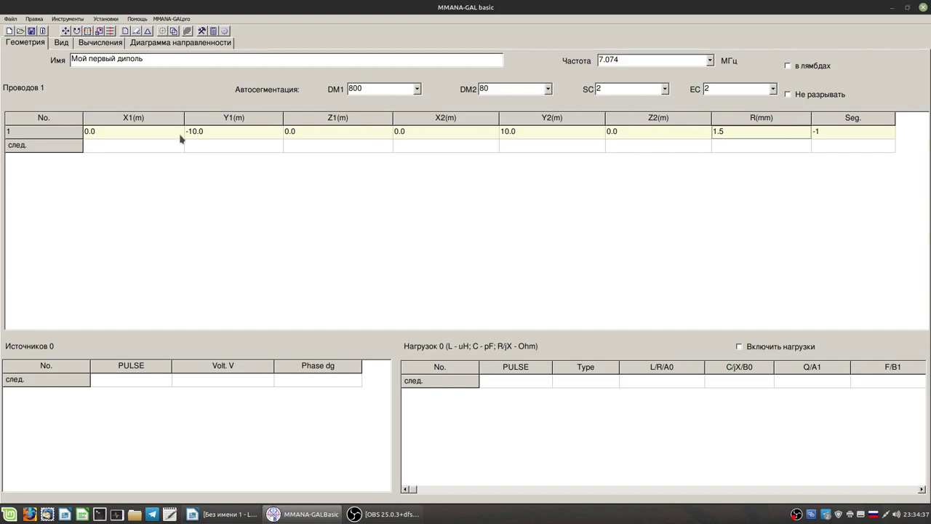
Examine the wire along the Y axis in the antenna view from another angle and at a larger scale, checking back with the geometry table.
click(58, 42)
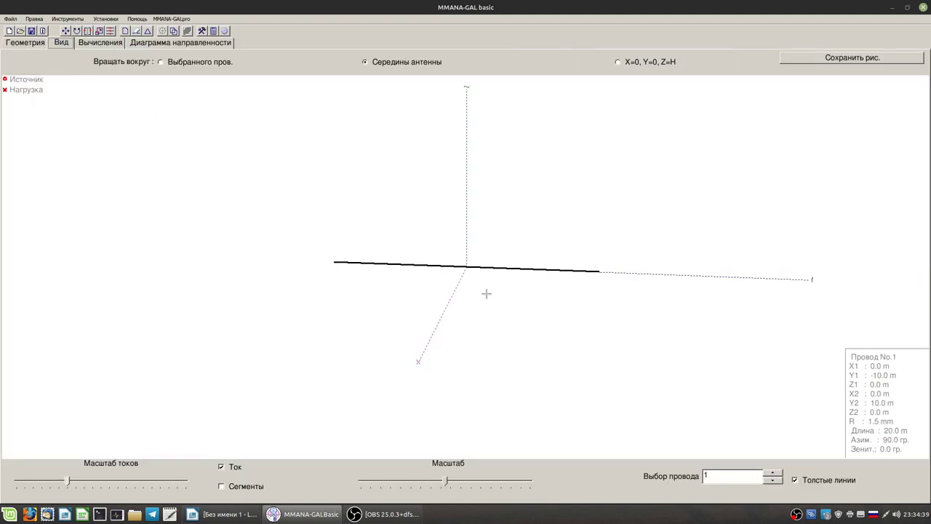
drag(490, 275, 506, 289)
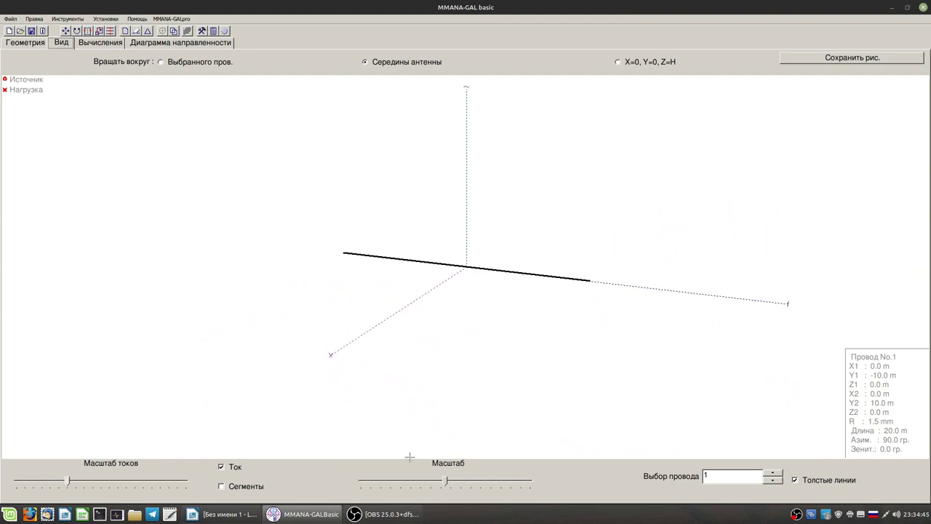
drag(443, 482, 461, 477)
mouse_move(506, 326)
mouse_down()
mouse_move(516, 333)
mouse_move(487, 323)
mouse_move(502, 318)
mouse_move(518, 330)
mouse_move(507, 328)
mouse_up()
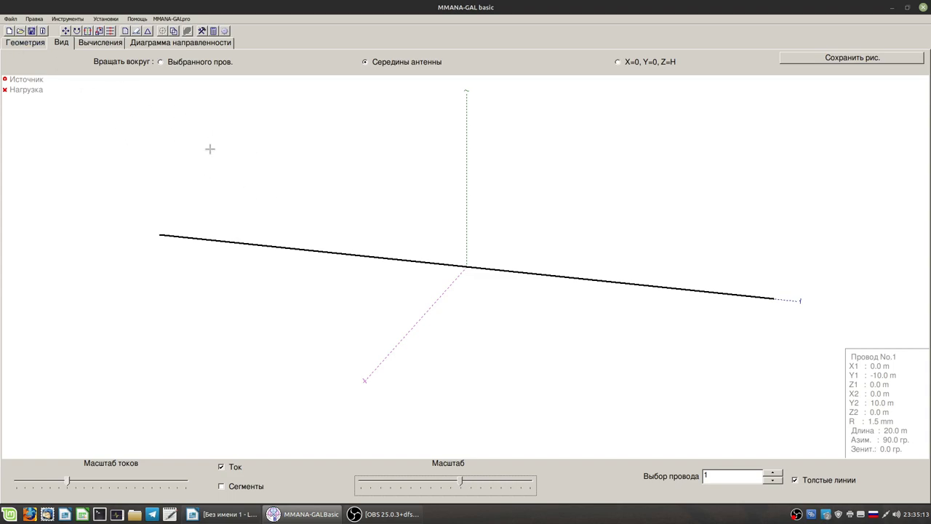
click(26, 42)
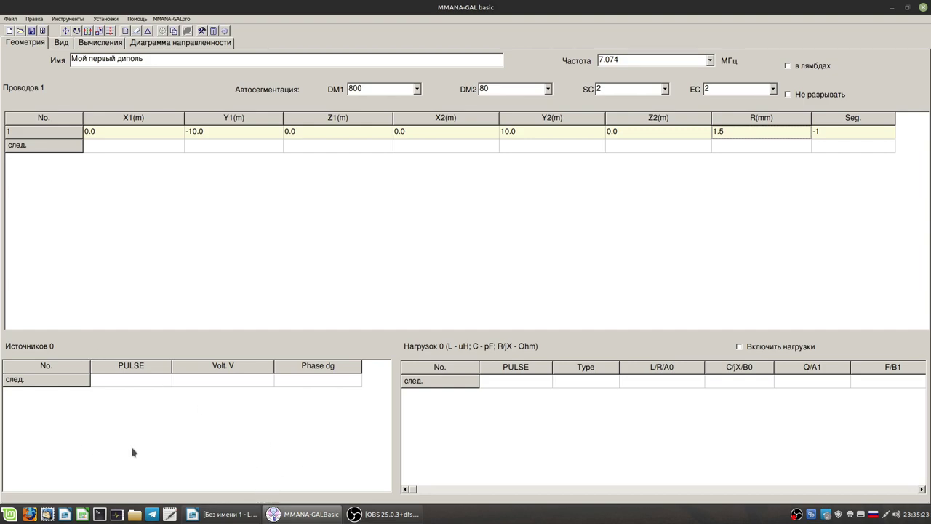
click(61, 42)
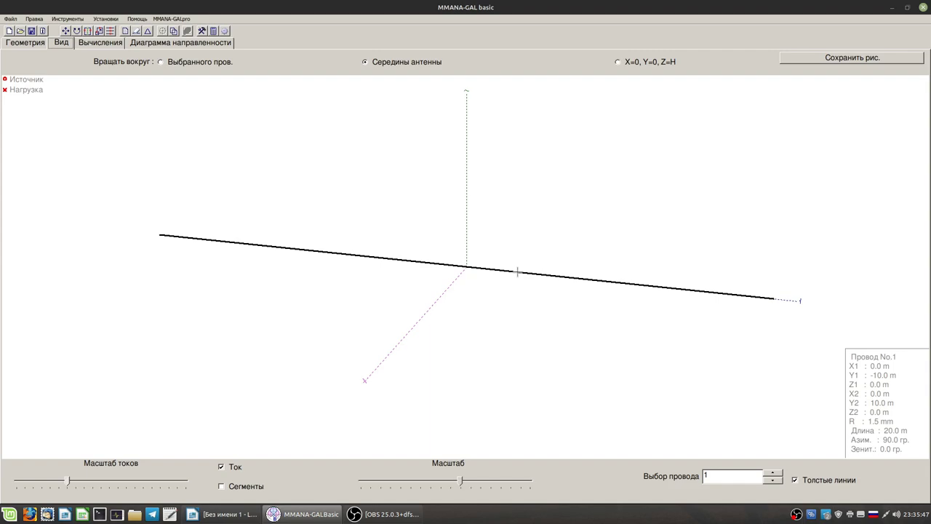
Shorten the wire to a length of 19 m in its wire description, keeping its middle in place.
right_click(455, 267)
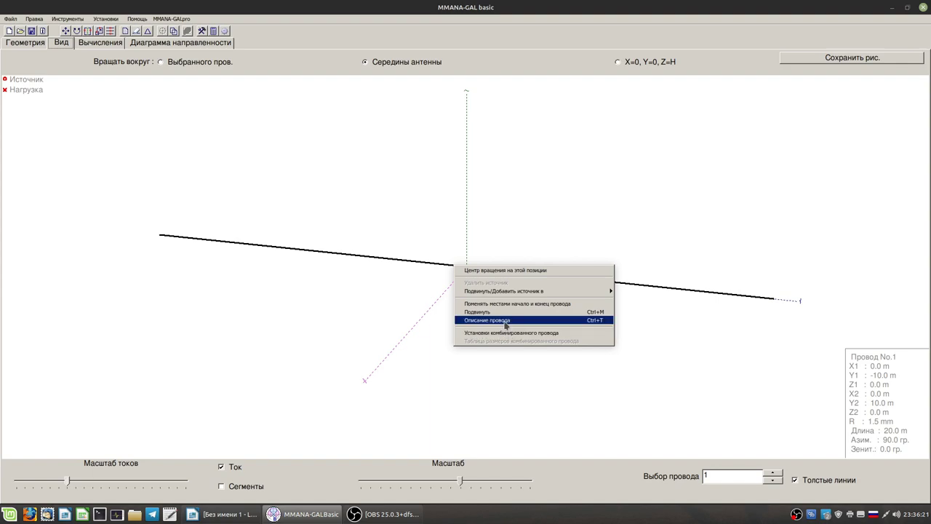
click(507, 321)
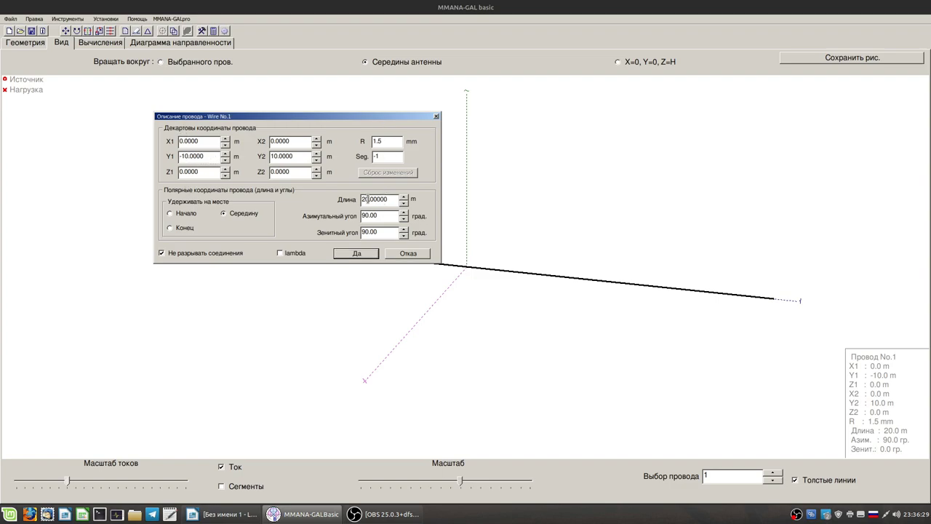
drag(367, 200, 392, 201)
click(363, 201)
click(404, 208)
click(405, 196)
click(405, 197)
click(405, 197)
click(405, 197)
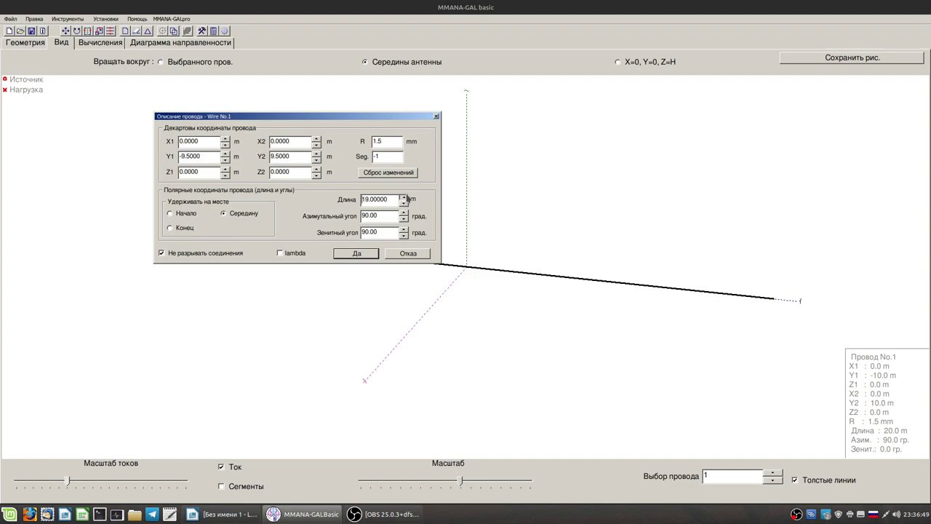
click(405, 197)
click(405, 197)
click(406, 197)
click(404, 204)
click(359, 254)
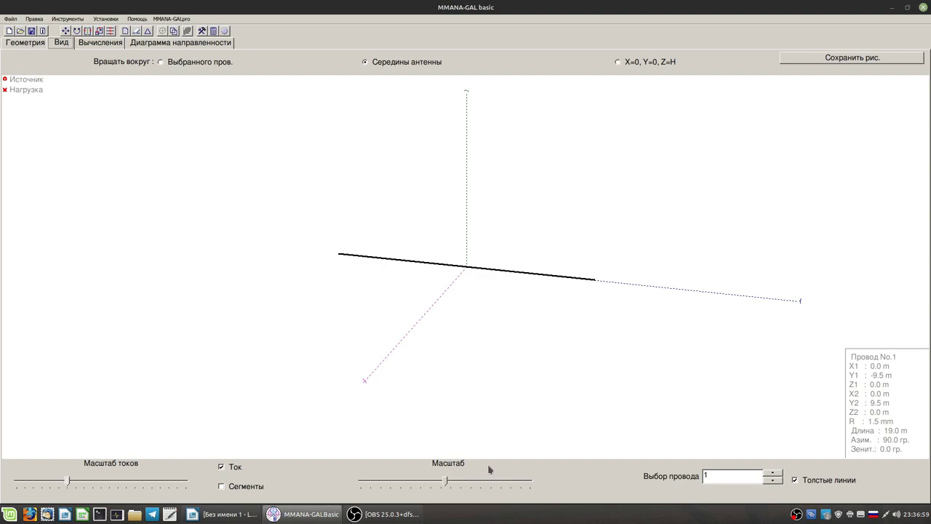
Add a source at the centre of the wire.
drag(446, 483, 453, 483)
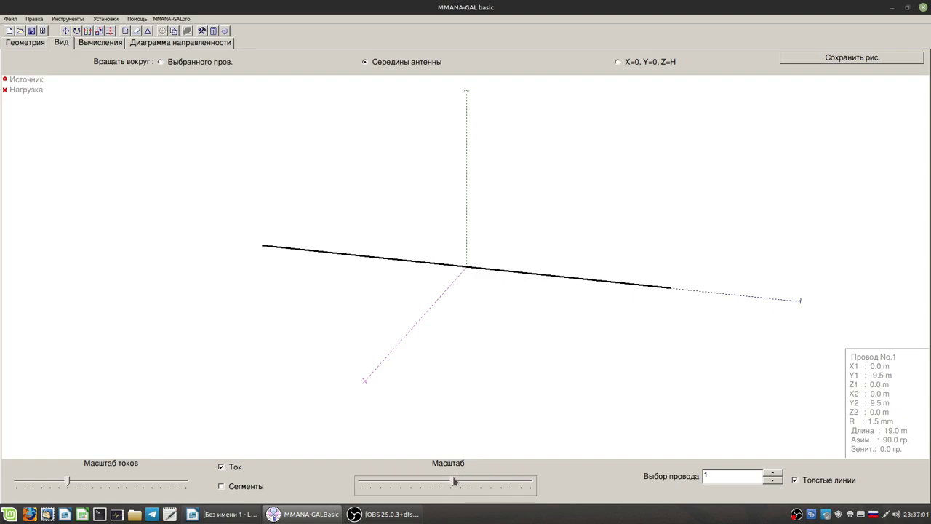
right_click(469, 266)
mouse_move(514, 291)
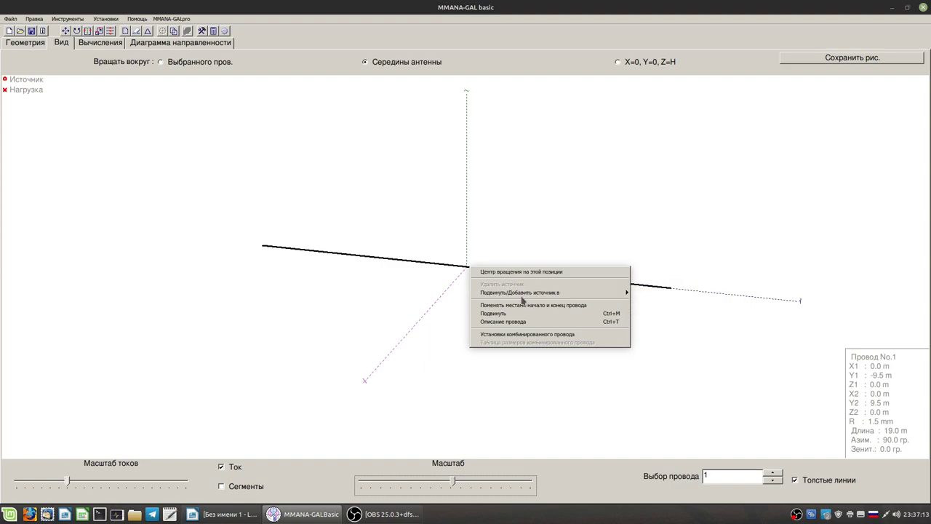
click(648, 293)
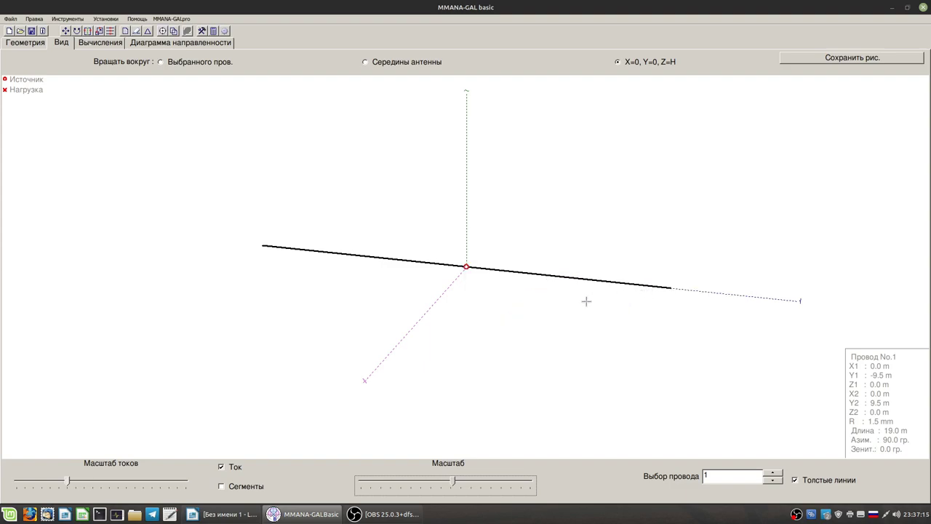
mouse_move(455, 484)
mouse_down()
mouse_move(473, 484)
mouse_move(427, 483)
mouse_move(458, 483)
mouse_up()
Calculate the antenna at 7.074 MHz in free space with copper wire and review its SWR, resistance and reactance.
click(91, 44)
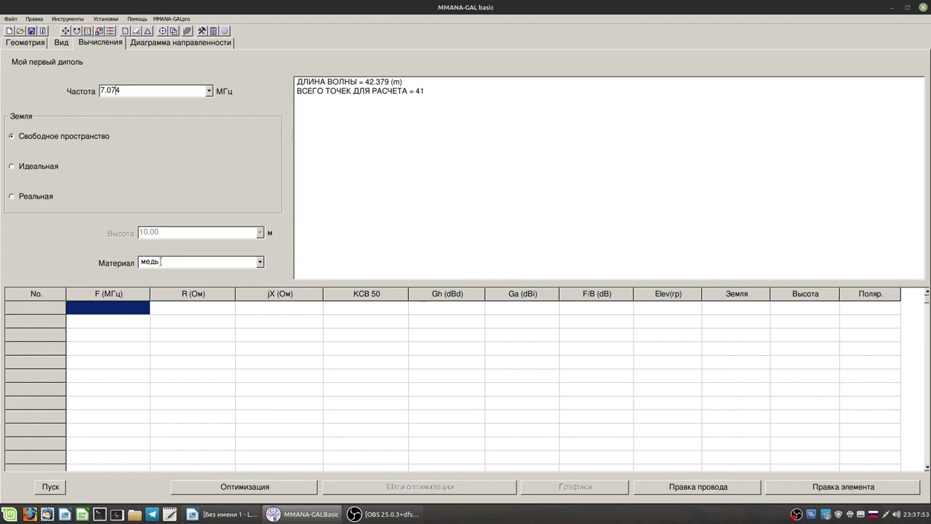
mouse_move(161, 262)
click(48, 487)
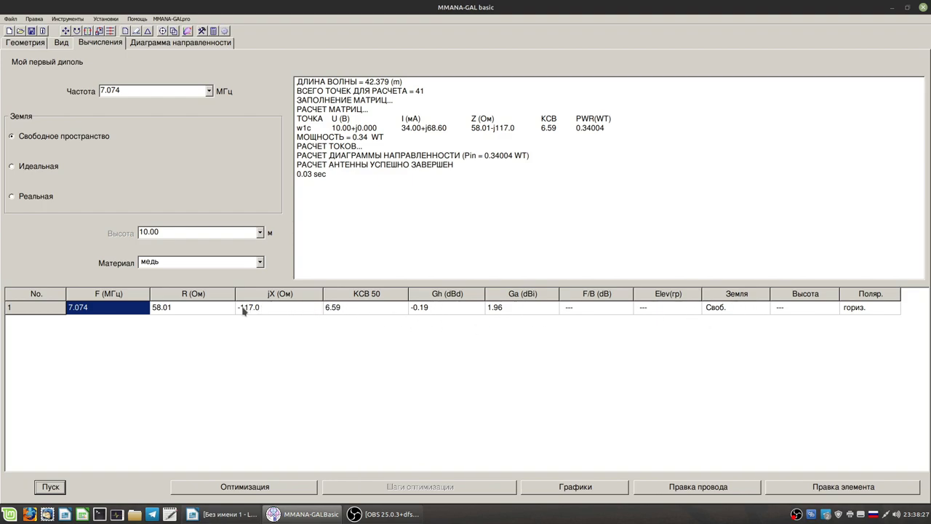
click(340, 313)
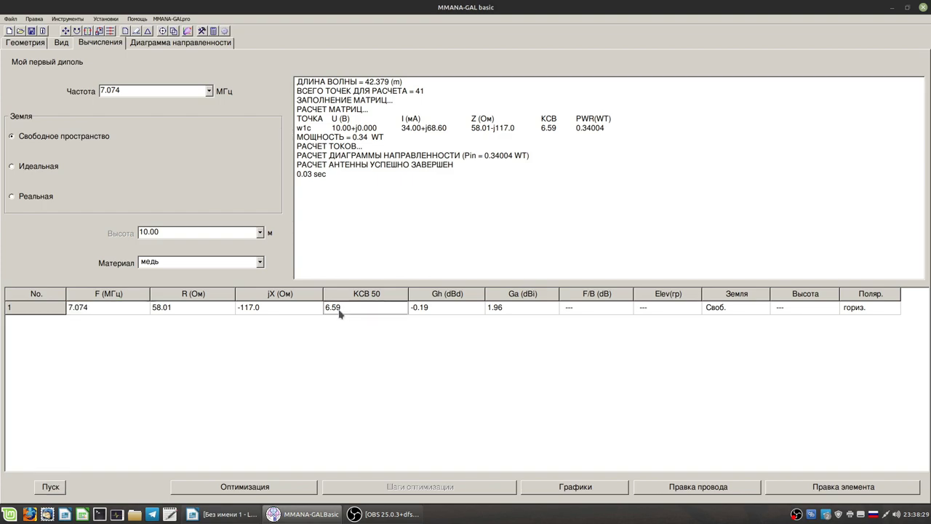
click(170, 312)
click(261, 310)
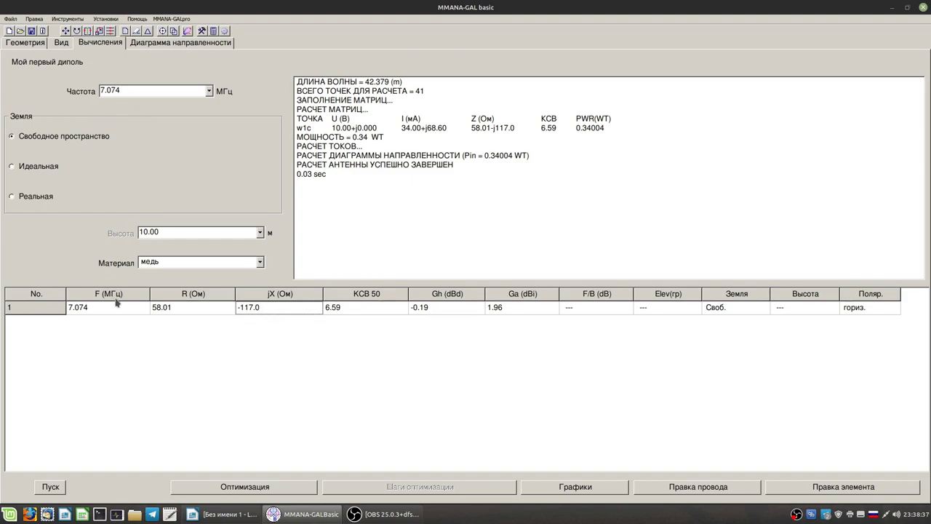
Repeat the 7.074 MHz calculation three more times to add further result rows.
click(60, 487)
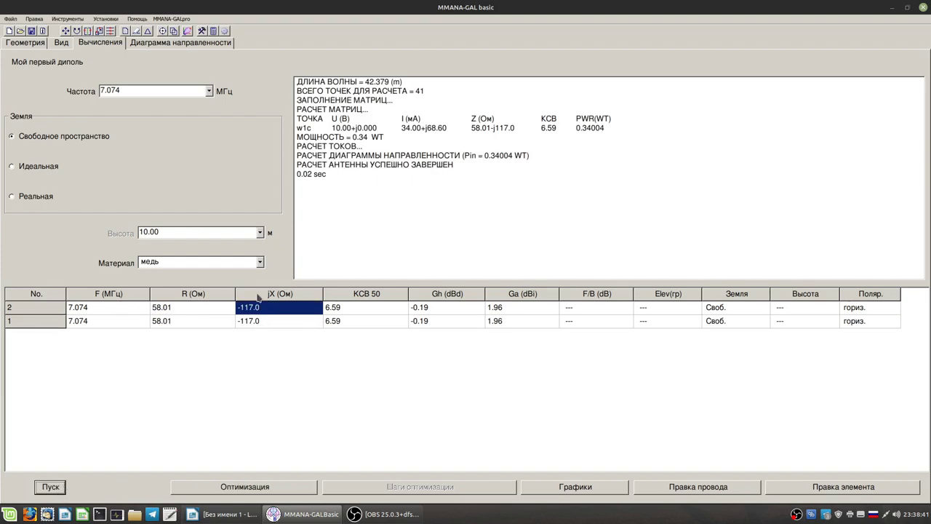
click(50, 491)
click(50, 491)
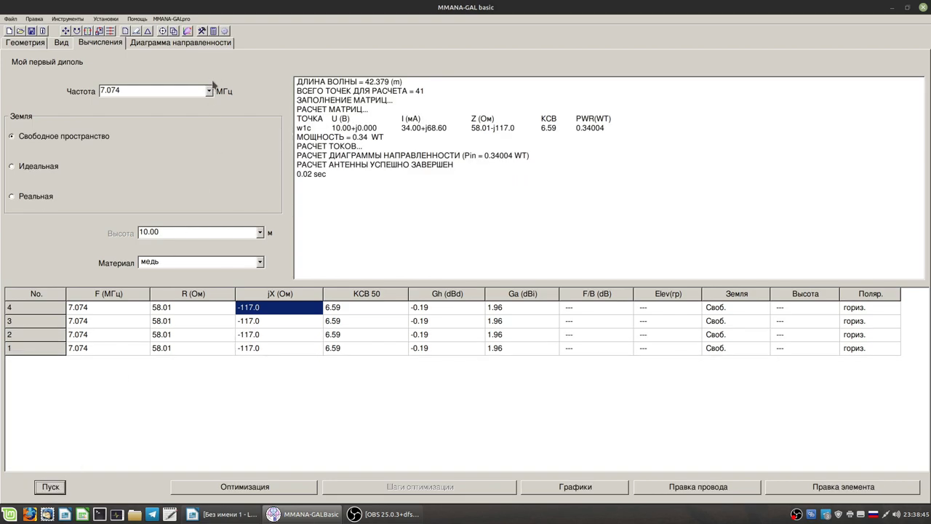
Calculate the antenna at 7.050 MHz and again at 7.150 MHz.
click(209, 91)
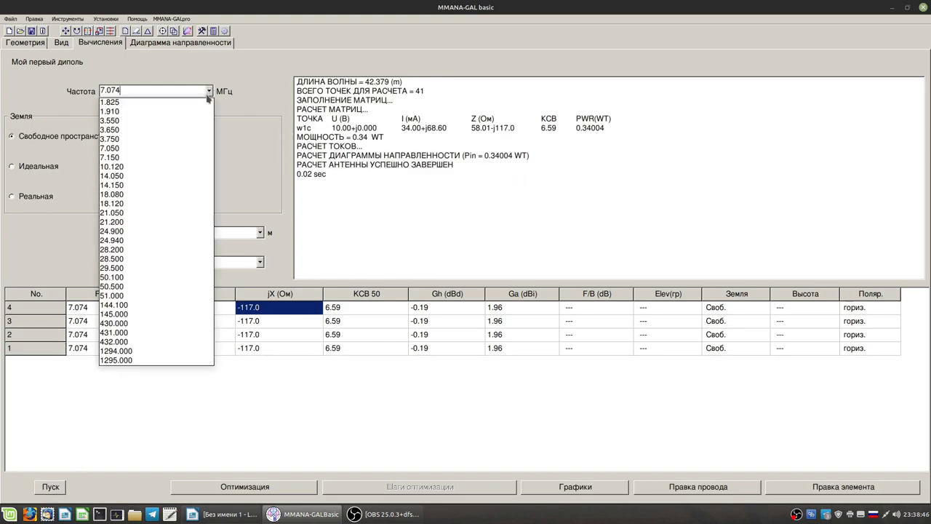
click(160, 148)
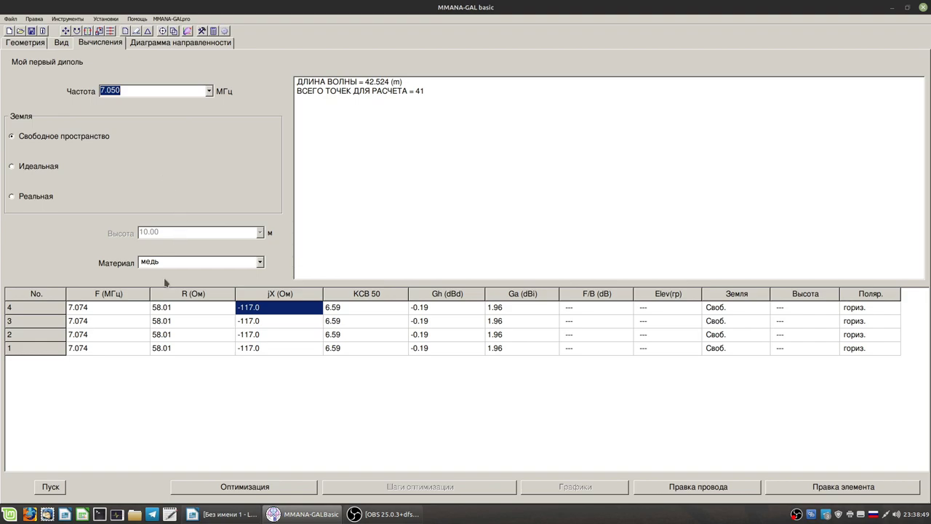
click(51, 487)
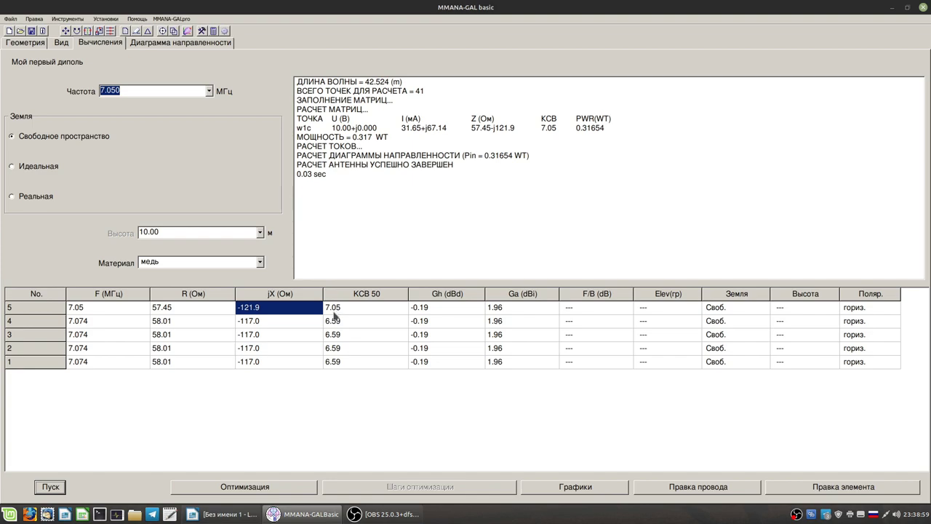
click(208, 91)
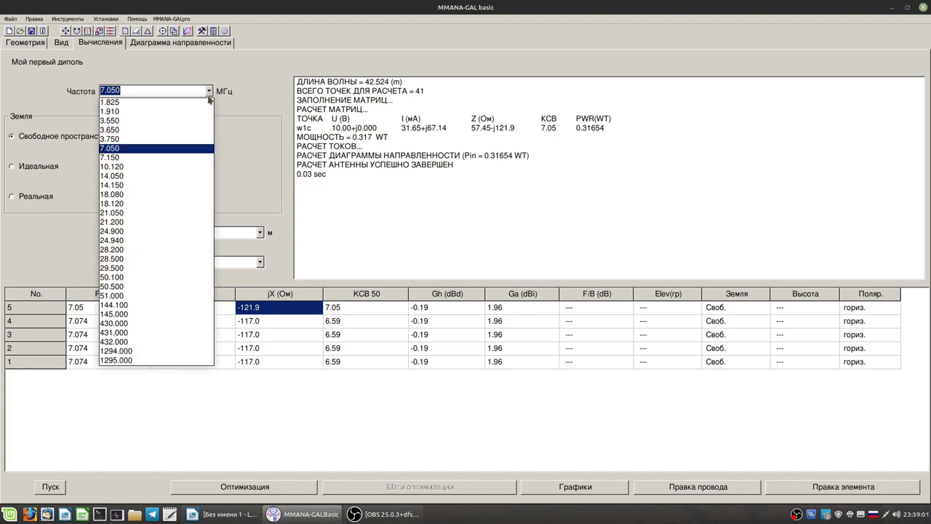
click(155, 158)
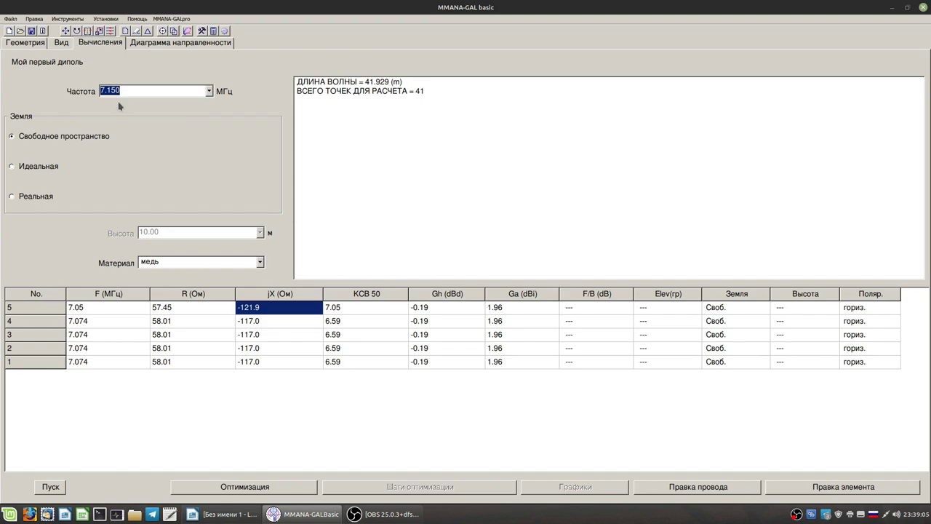
click(55, 490)
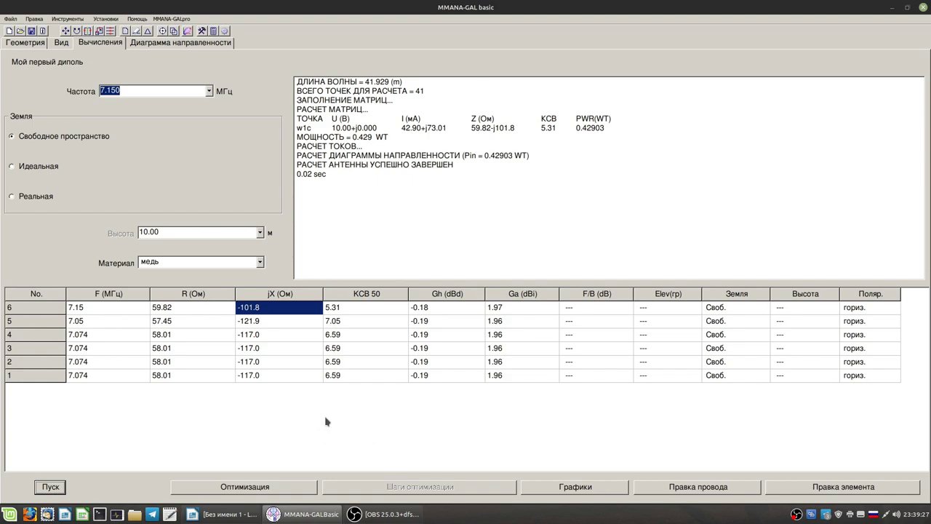
Examine the antenna's radiation pattern, including a rotated 3D plot with a 5-degree step, and return to the calculation results.
click(148, 45)
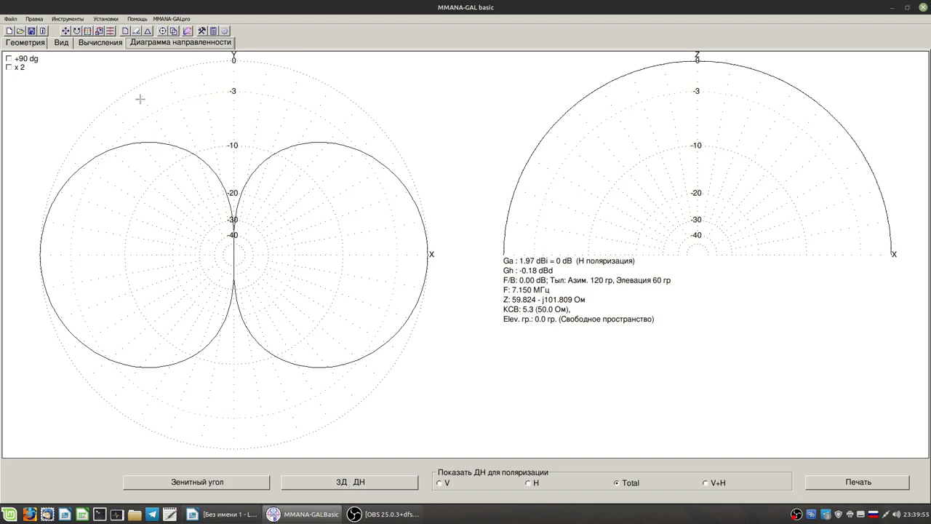
click(347, 484)
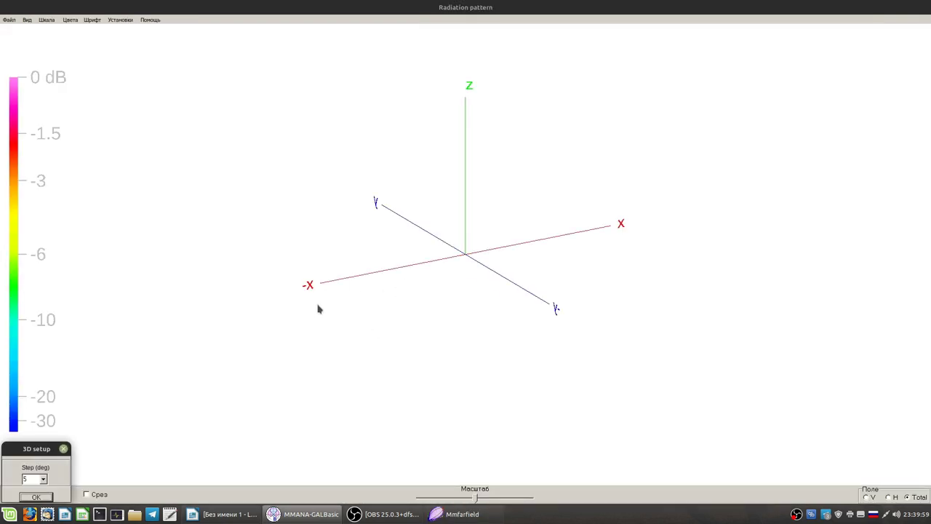
click(35, 497)
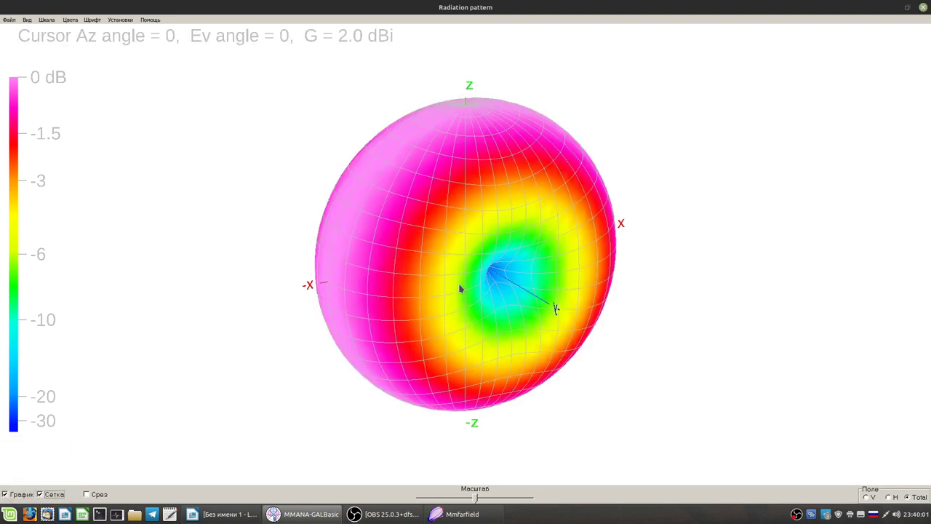
drag(460, 289, 495, 357)
click(923, 7)
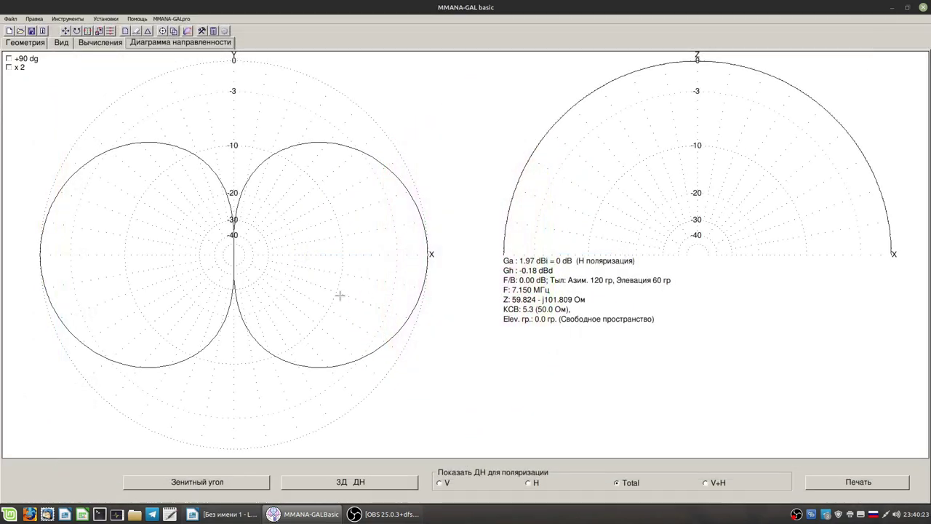
click(101, 43)
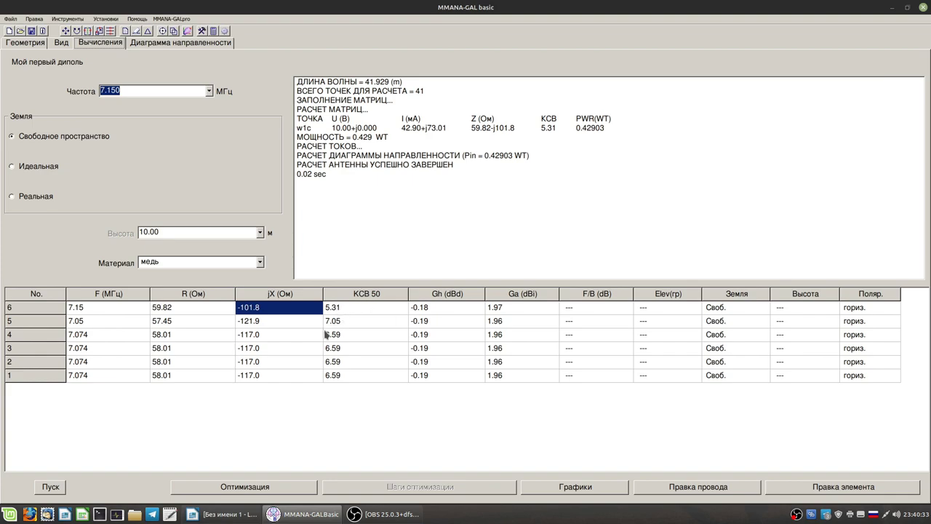
Examine the current distribution along the wire at an enlarged current scale and return to the calculation results.
click(61, 43)
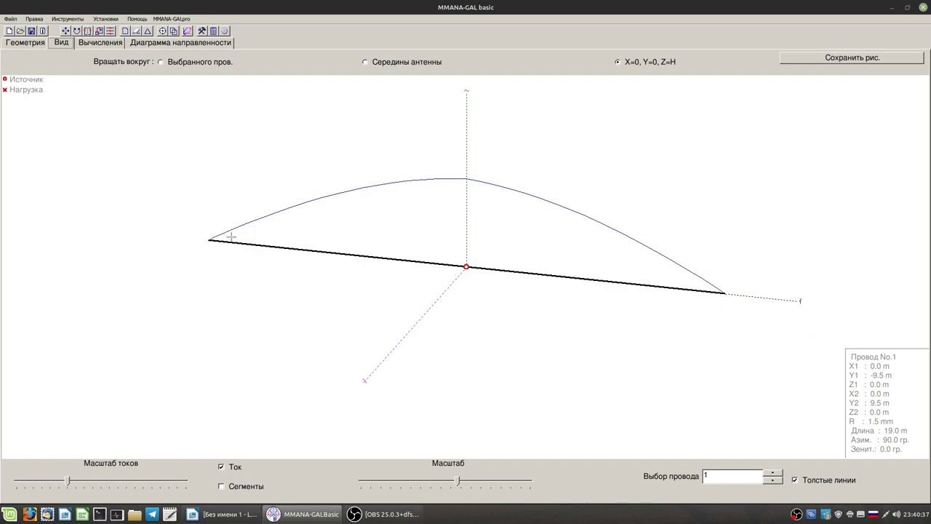
drag(67, 484, 74, 486)
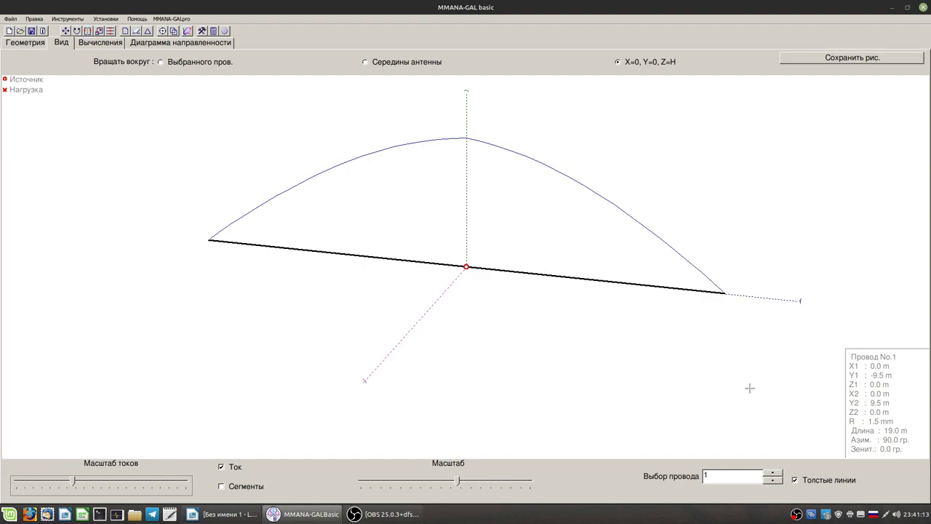
click(87, 43)
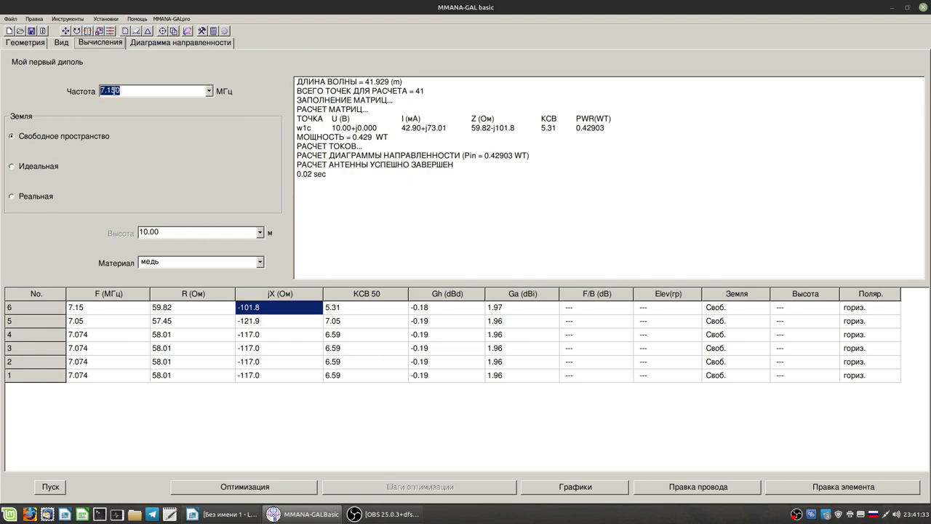
Set the calculation frequency back to 7.074 MHz and calculate the antenna again.
click(111, 90)
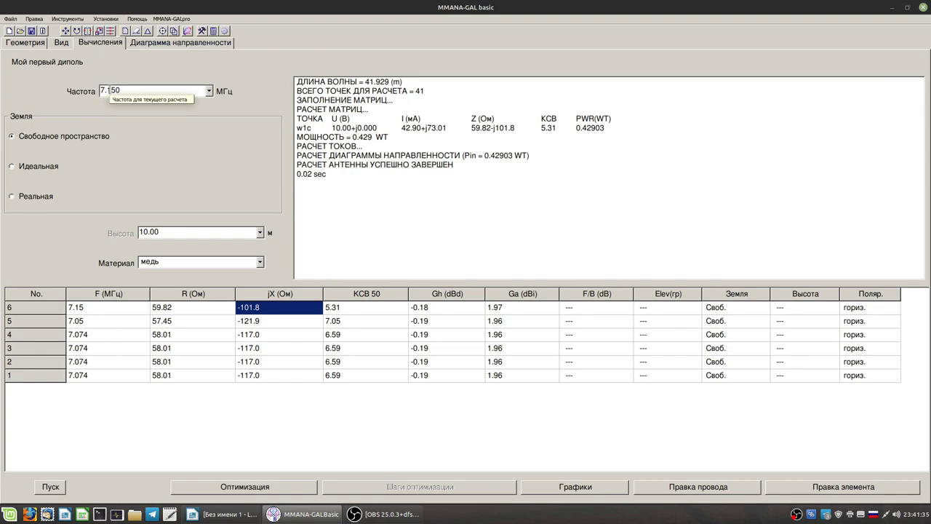
drag(109, 90, 182, 102)
key(BackSpace)
key(BackSpace)
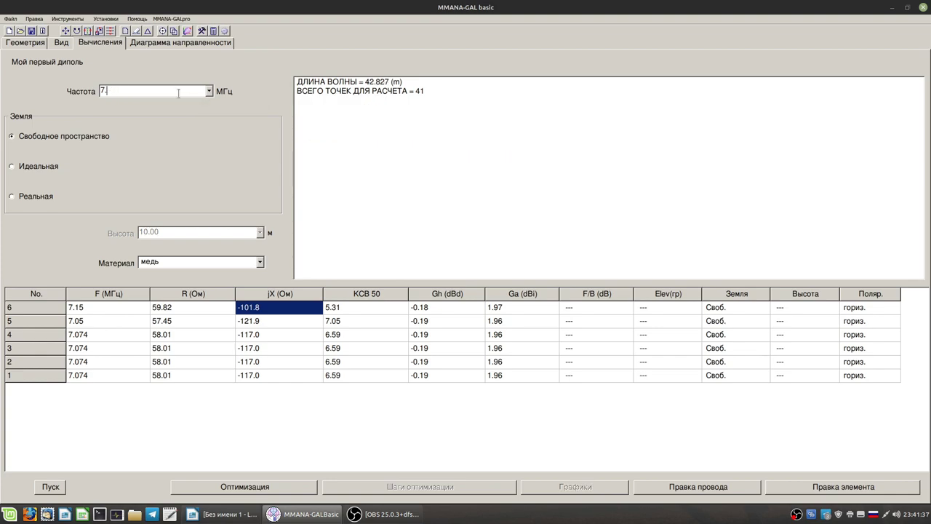
text(074)
click(58, 491)
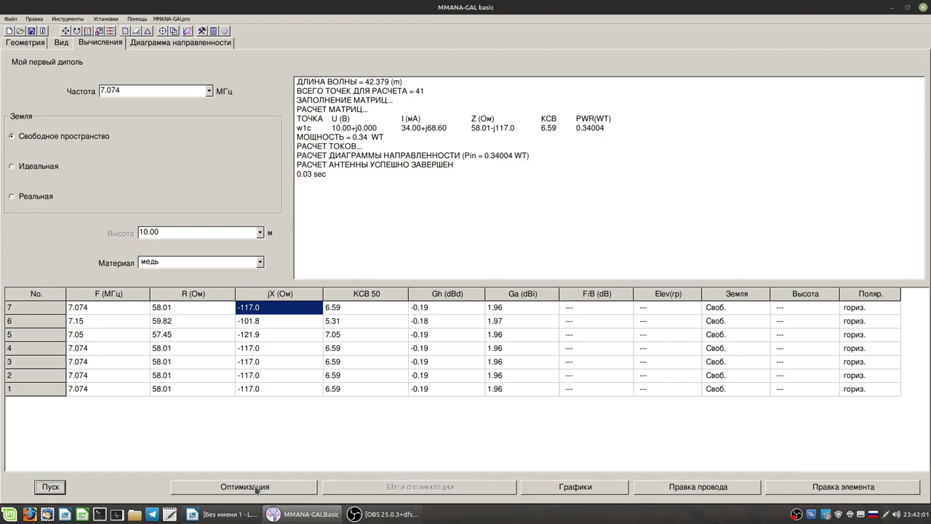
Set the dipole wire's length to 19.5 m in its wire description, keeping the middle in place, and recalculate the antenna.
click(61, 43)
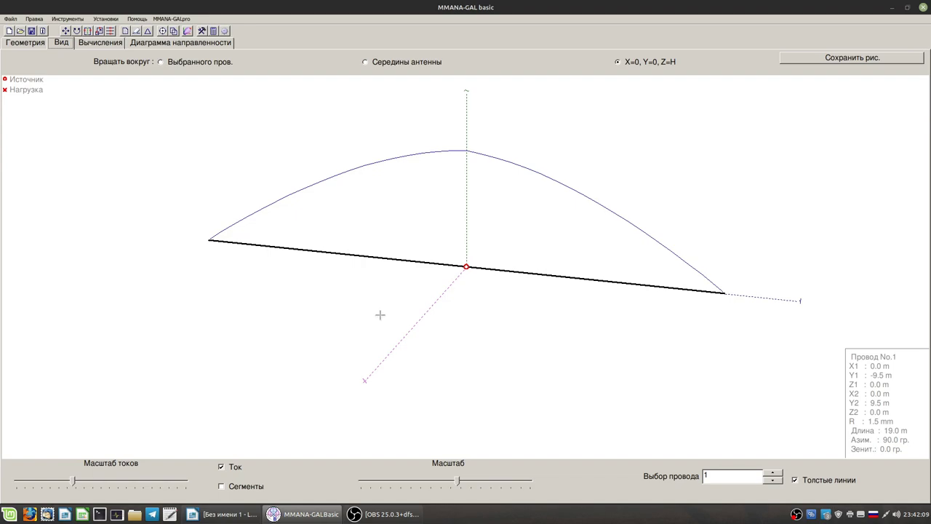
right_click(438, 267)
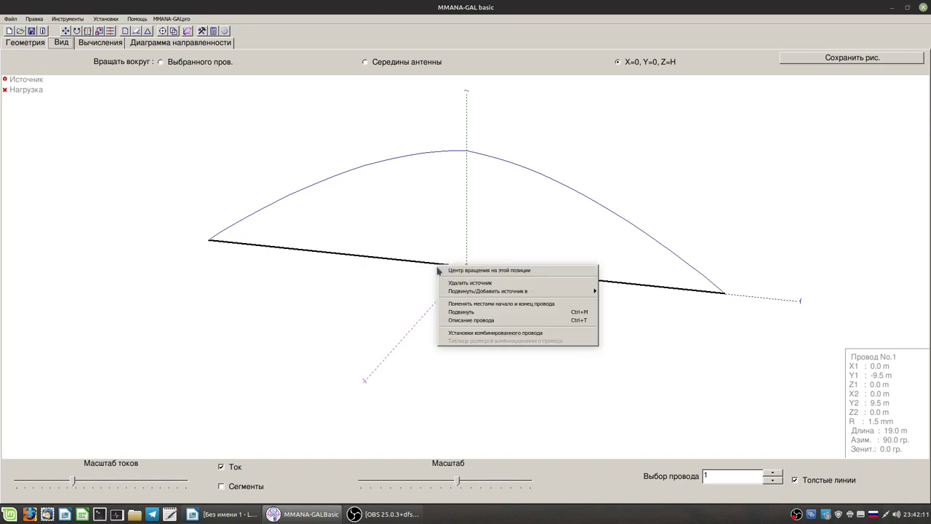
click(517, 321)
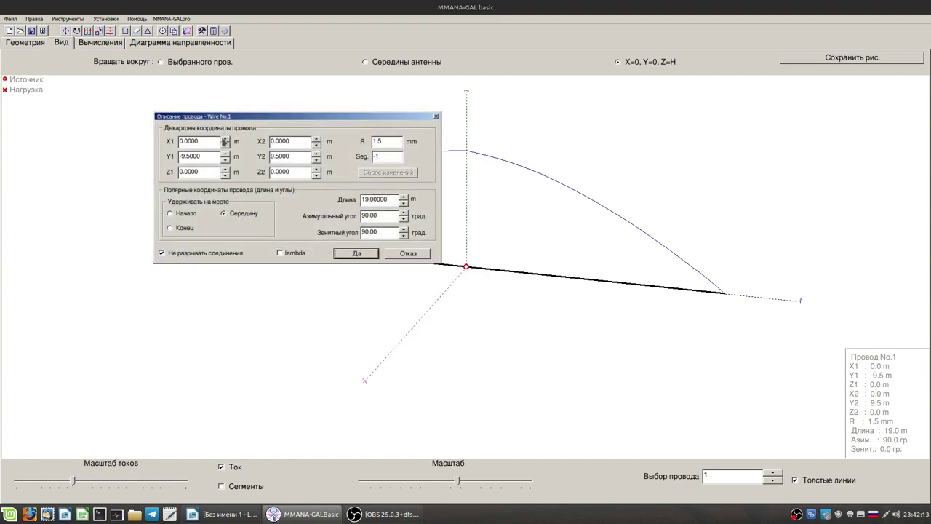
click(379, 198)
click(405, 196)
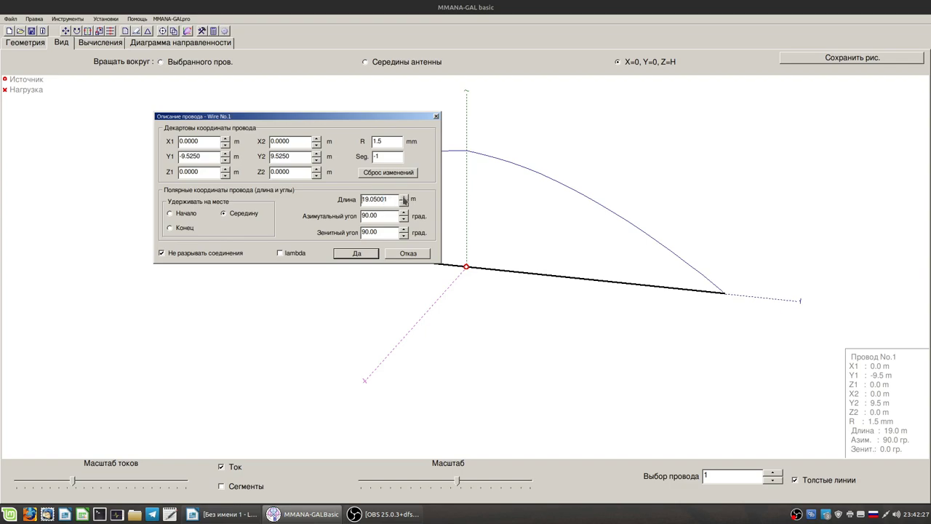
text(5)
text(5)
click(357, 253)
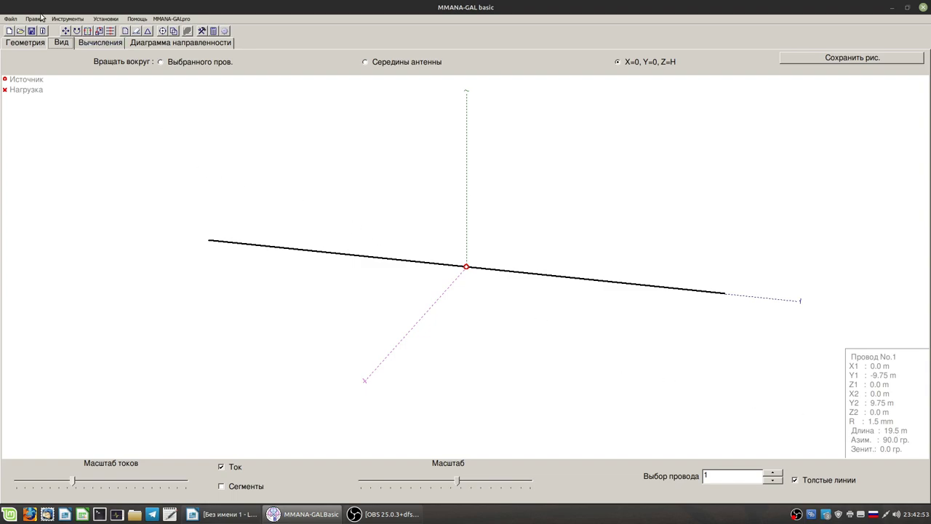
click(99, 44)
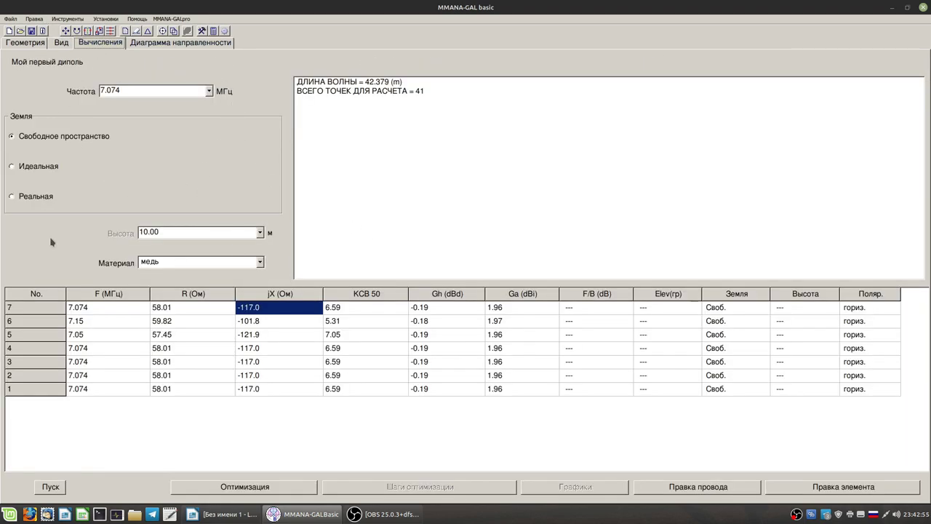
click(50, 487)
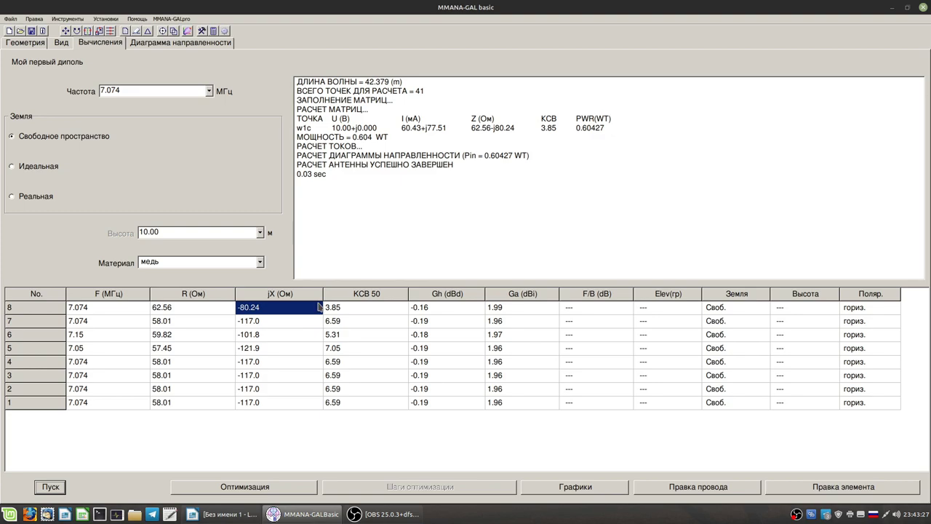
click(26, 44)
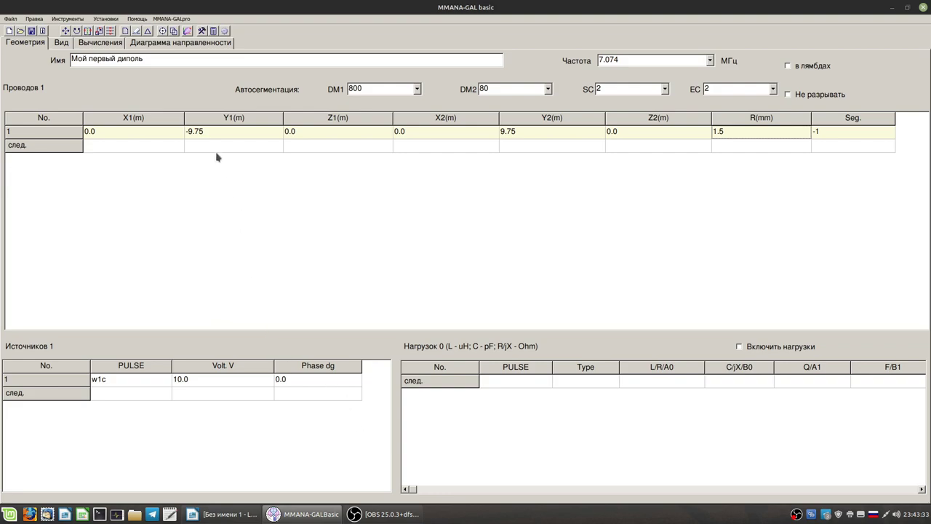
click(200, 133)
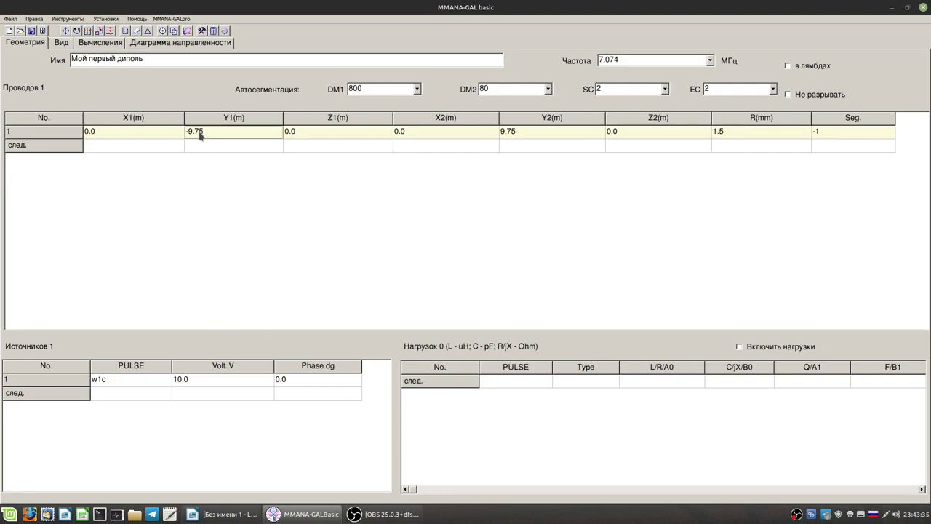
click(202, 133)
click(211, 129)
drag(211, 129, 195, 131)
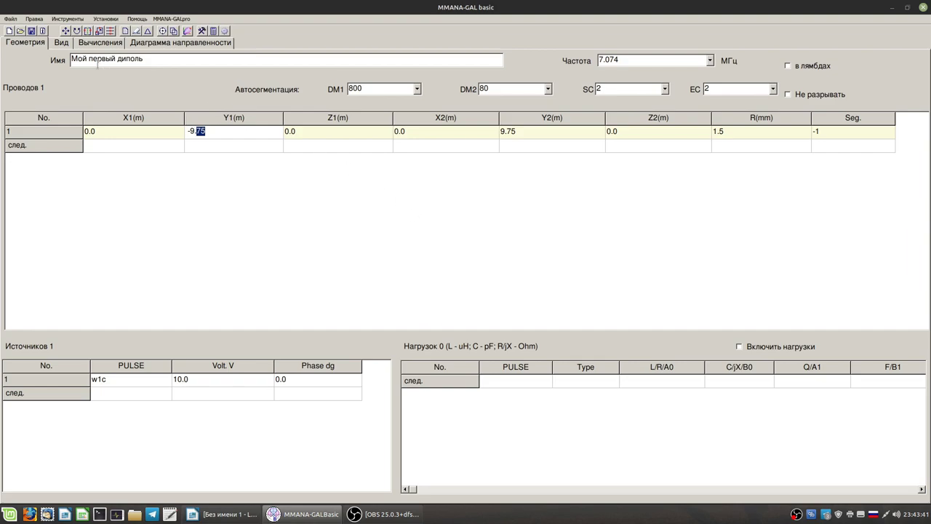
click(61, 42)
click(94, 44)
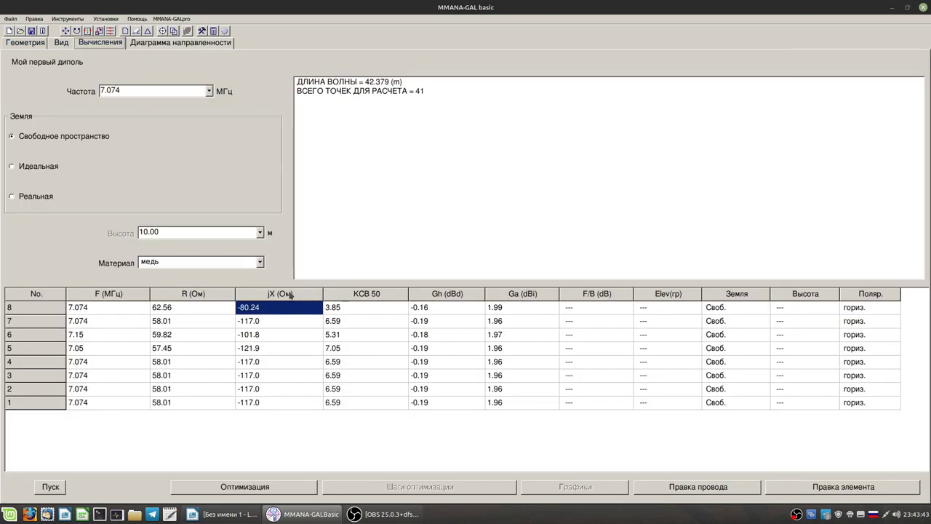
Set the wire's end coordinates in the geometry table to Y1 = -9.9 m and Y2 = 9.9 m.
click(34, 44)
click(198, 134)
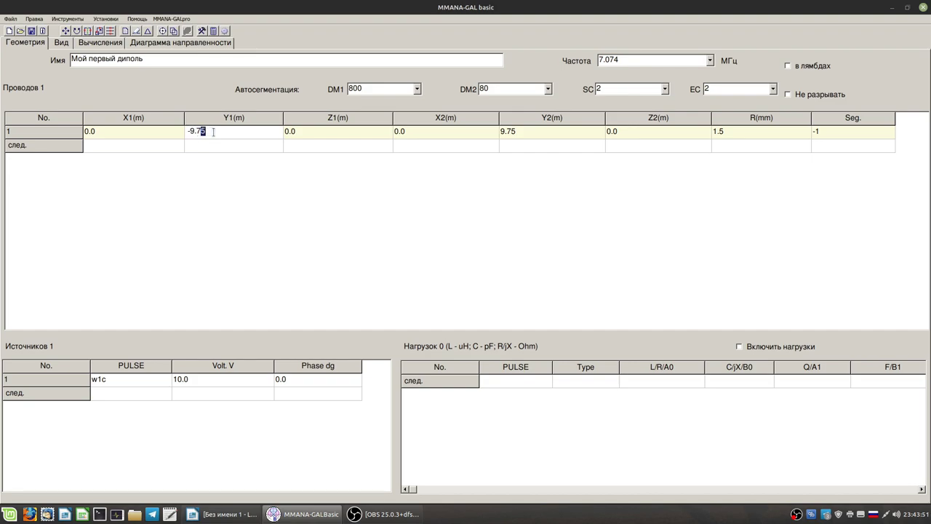
drag(196, 128, 230, 137)
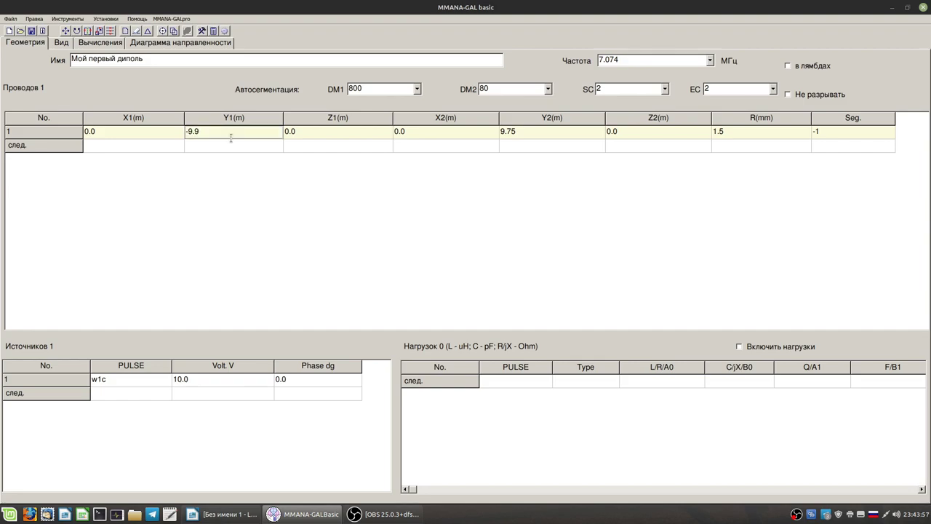
click(511, 133)
double_click(512, 133)
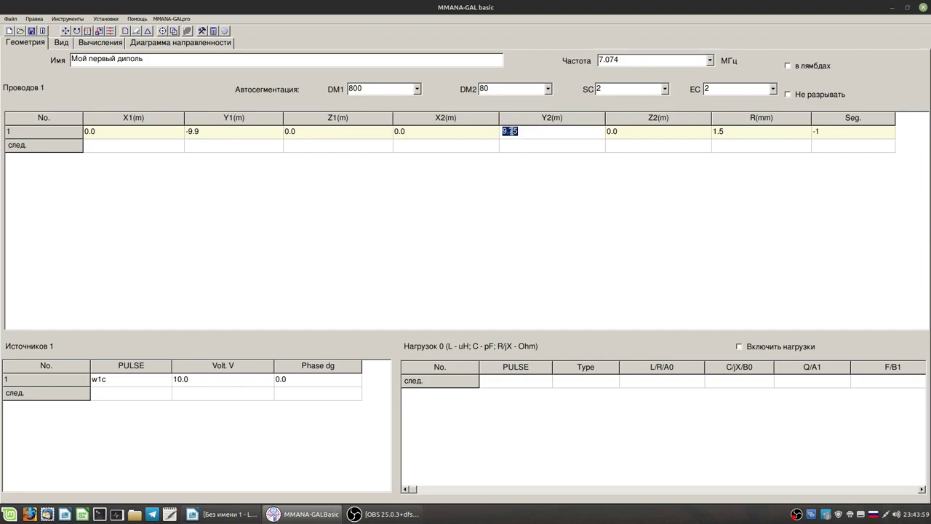
click(512, 133)
drag(509, 133, 513, 131)
text(9)
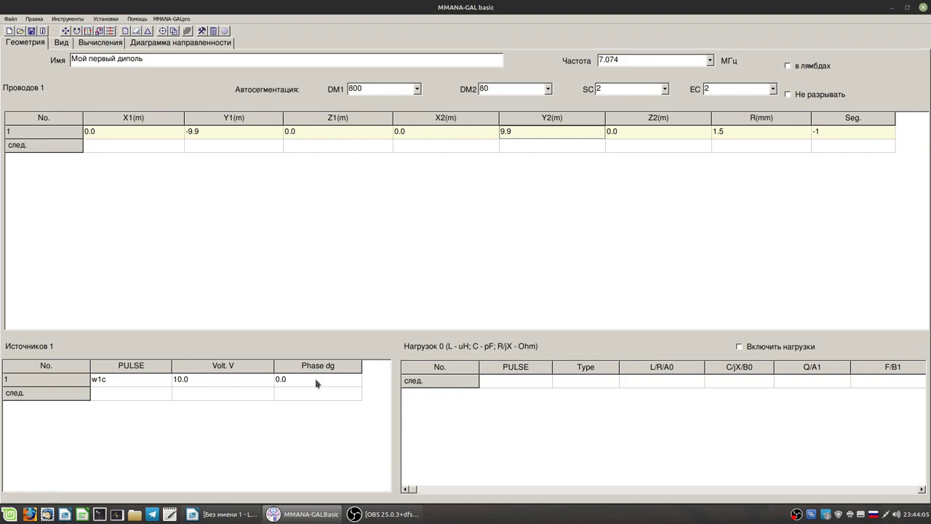
Check the edited wire in the antenna view and recalculate the dipole at 7.074 MHz.
click(65, 44)
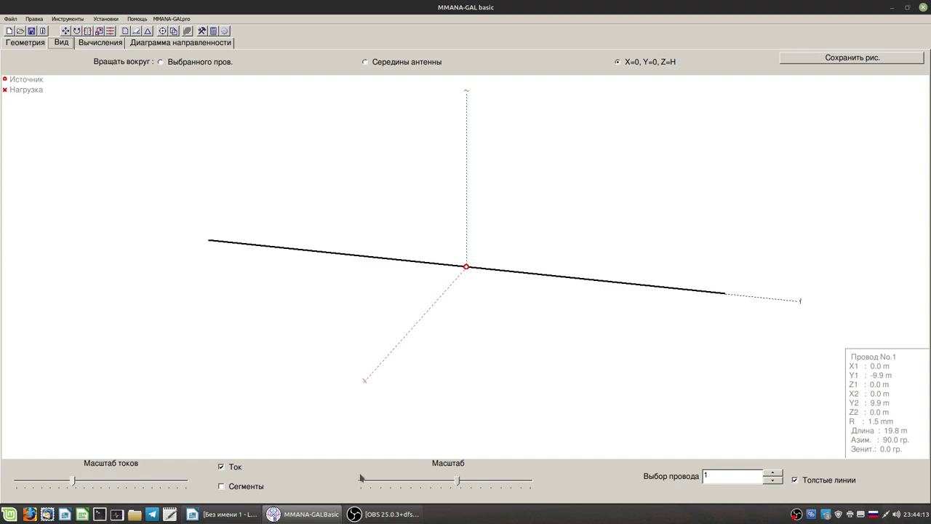
click(101, 42)
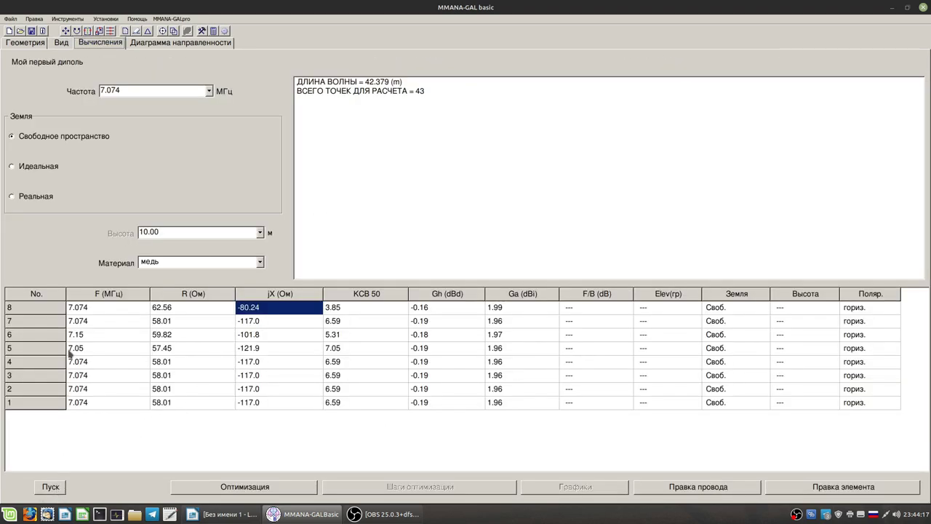
click(59, 486)
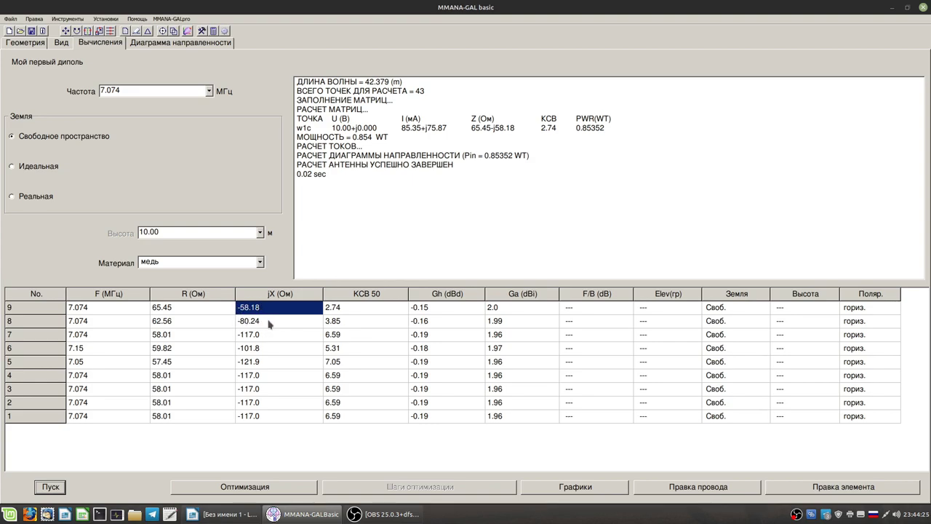
Increase the wire's length to 20.2 m in its wire description, keeping the middle in place, and recalculate the antenna.
click(63, 43)
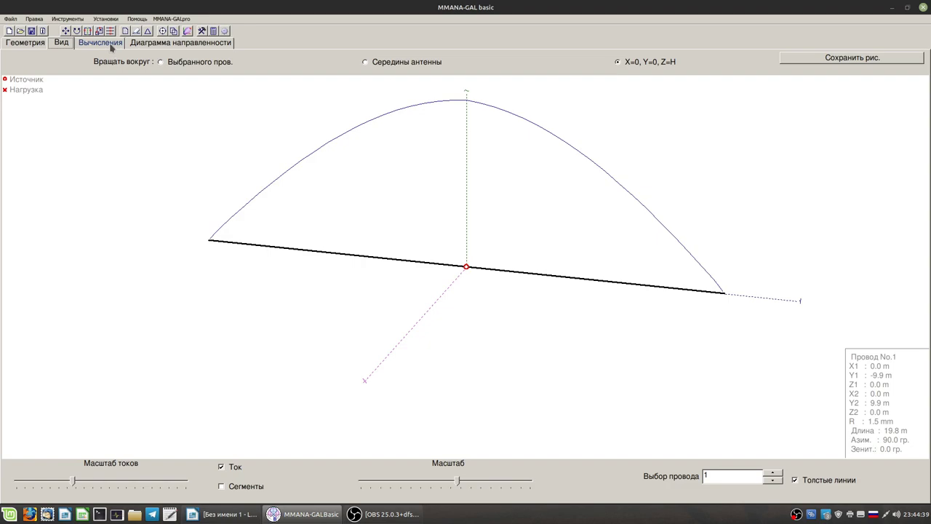
click(36, 43)
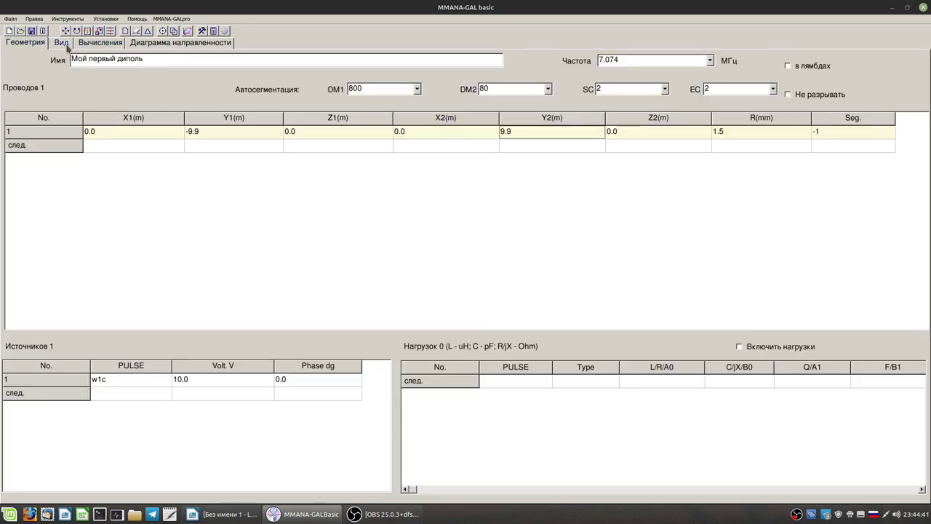
click(62, 43)
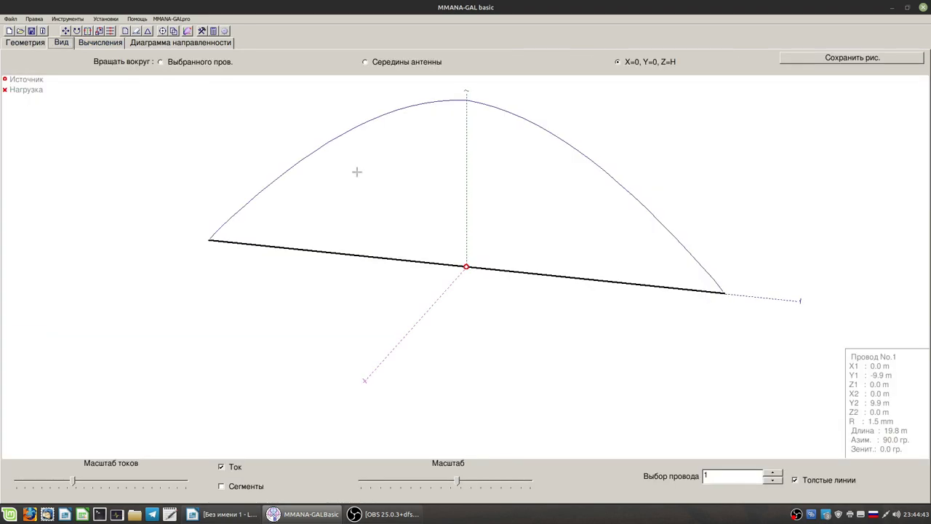
right_click(434, 263)
click(489, 318)
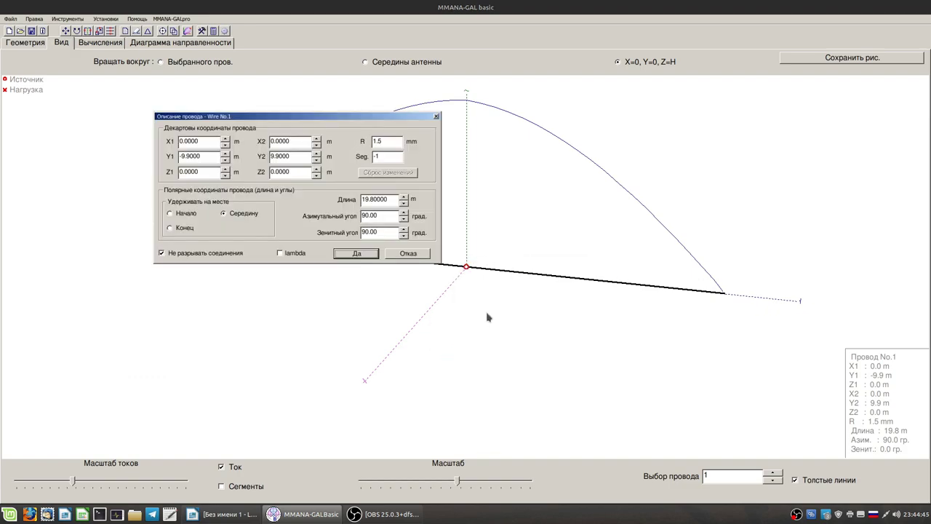
click(404, 197)
click(404, 197)
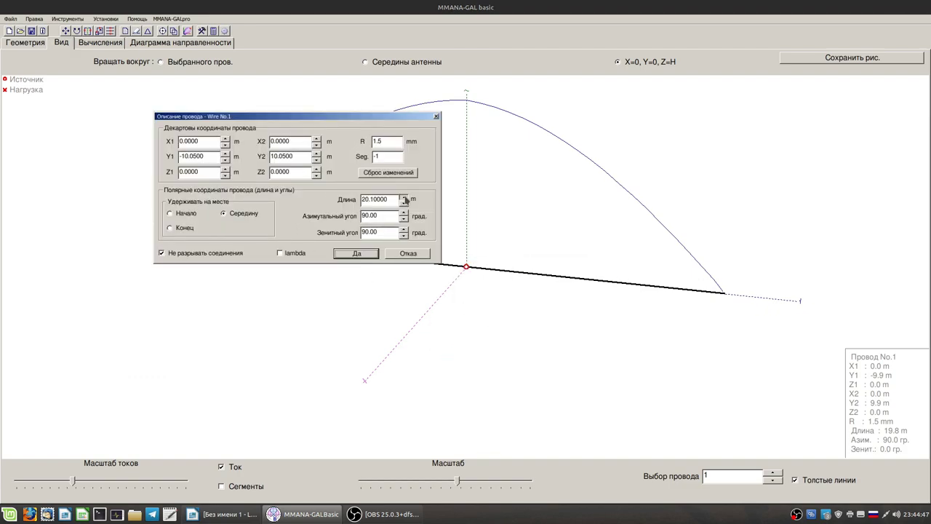
click(404, 197)
click(403, 196)
click(360, 256)
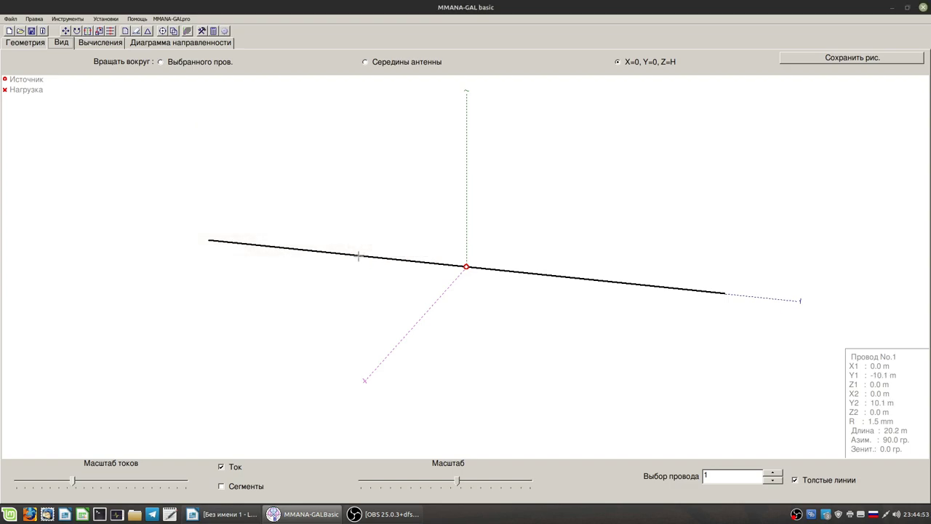
click(98, 42)
click(51, 487)
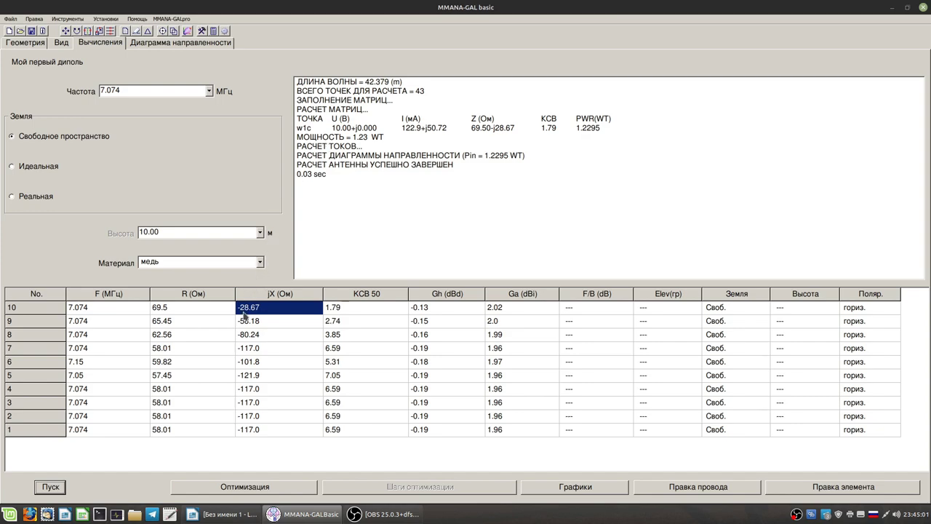
Increase the wire's length to 20.4 m about its middle and calculate the antenna again at 7.074 MHz.
click(61, 42)
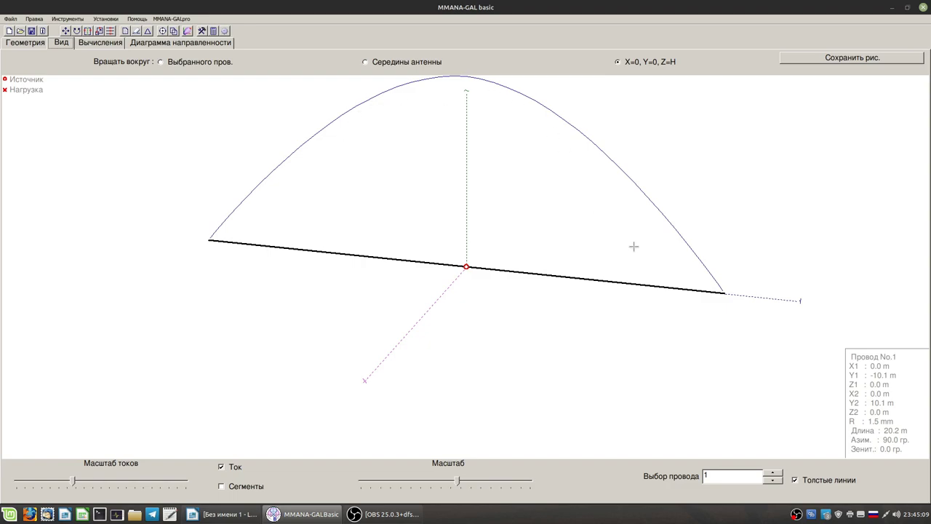
click(105, 43)
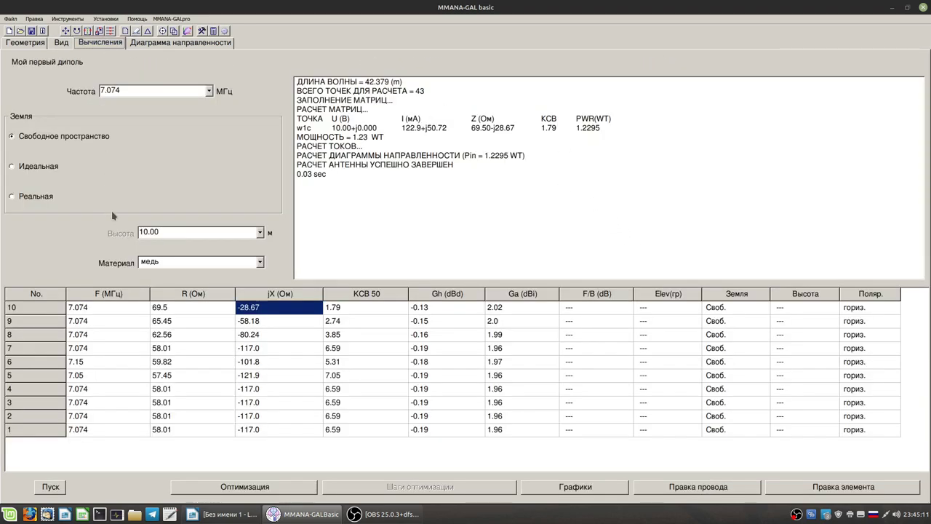
click(62, 42)
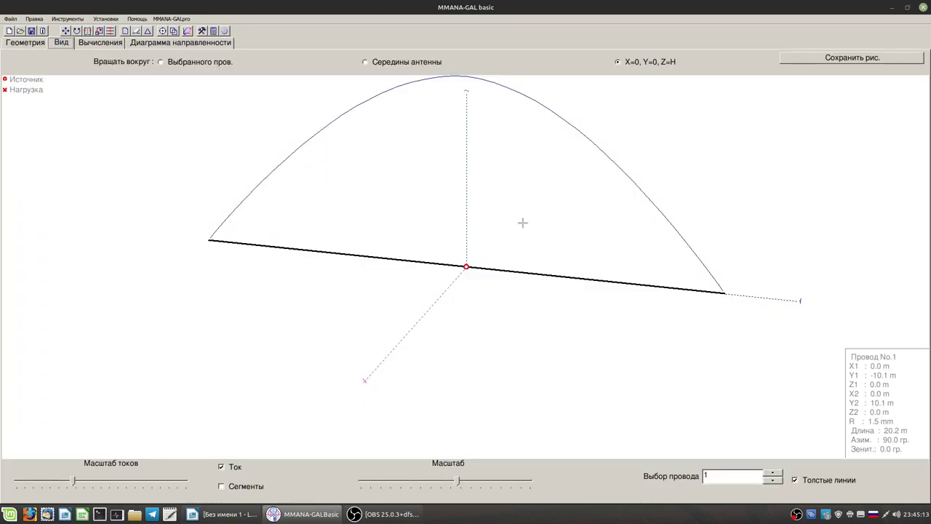
right_click(518, 267)
click(548, 327)
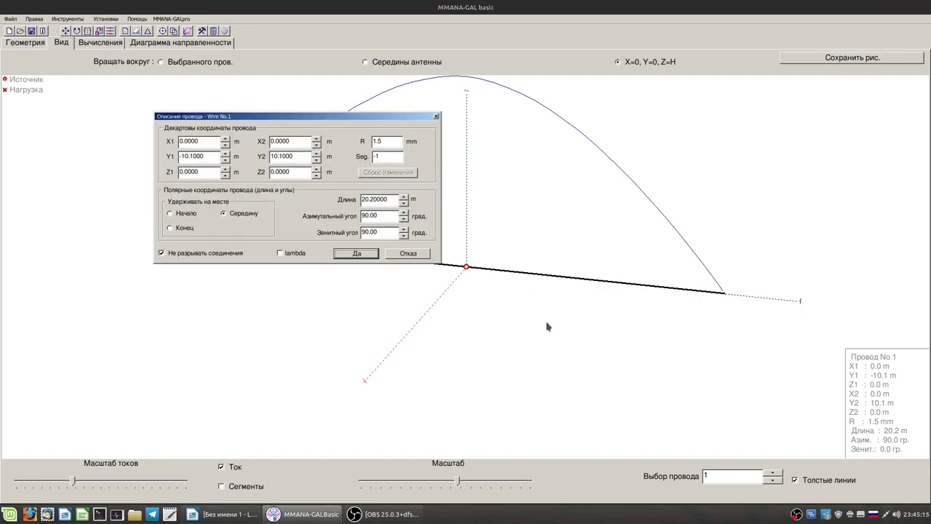
click(404, 198)
click(356, 255)
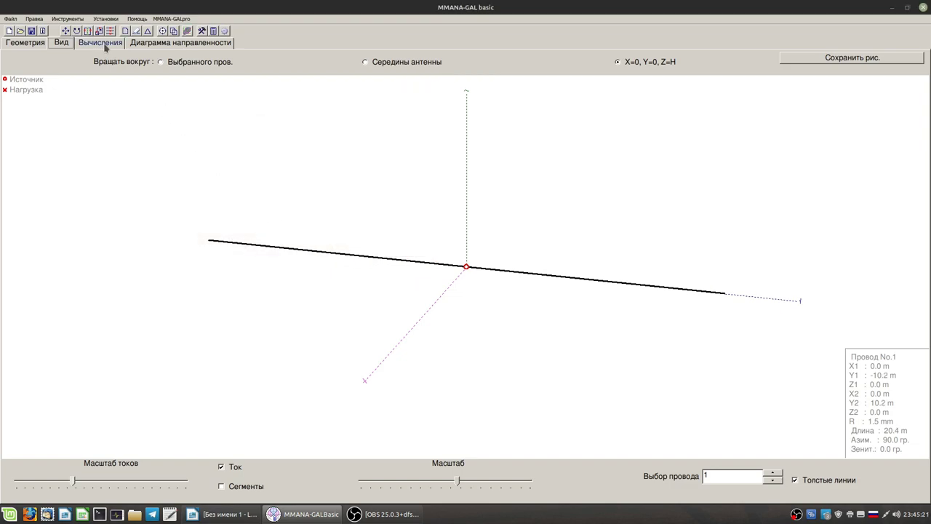
click(101, 42)
click(52, 486)
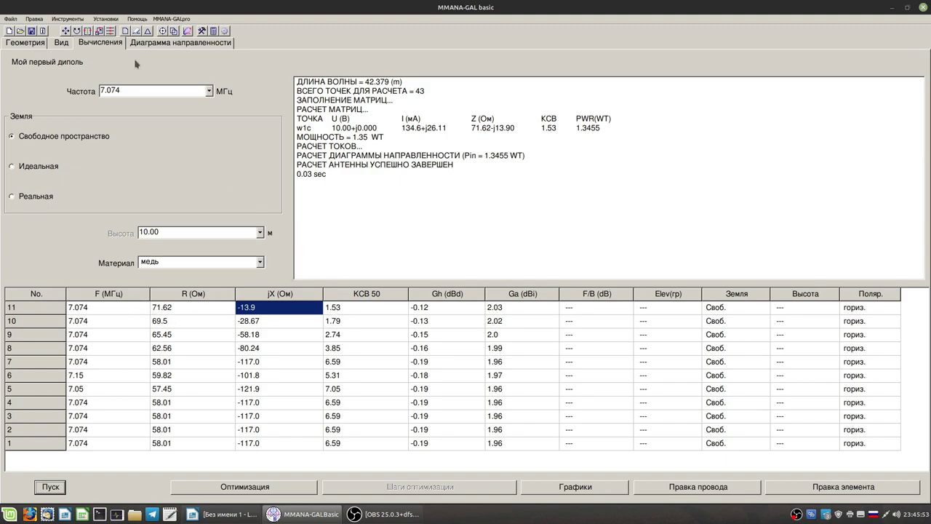
Check the radiation pattern and the antenna's current curve, and set the w1c source voltage to 73 V.
click(153, 43)
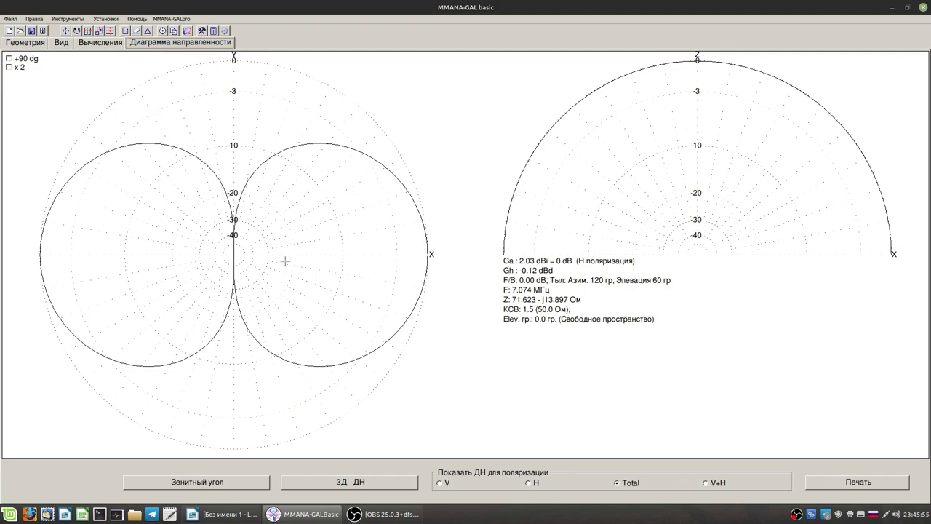
click(62, 44)
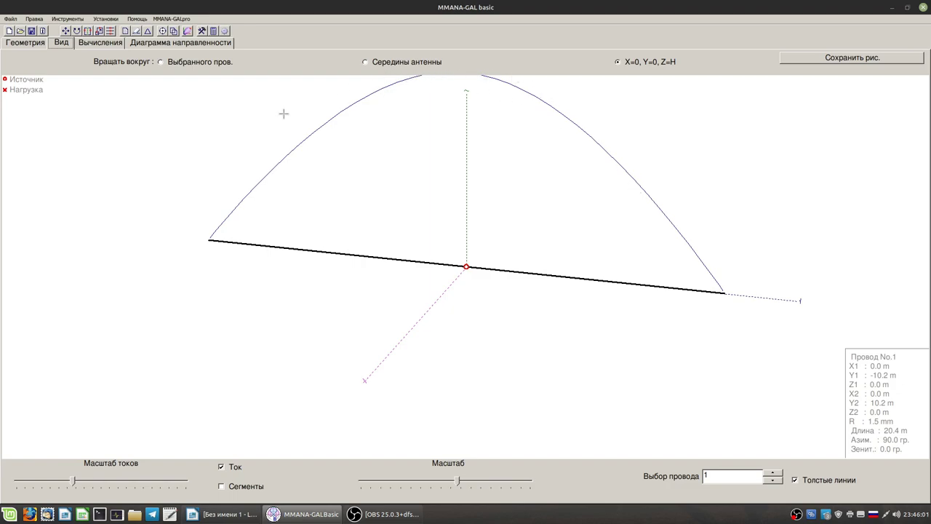
click(25, 43)
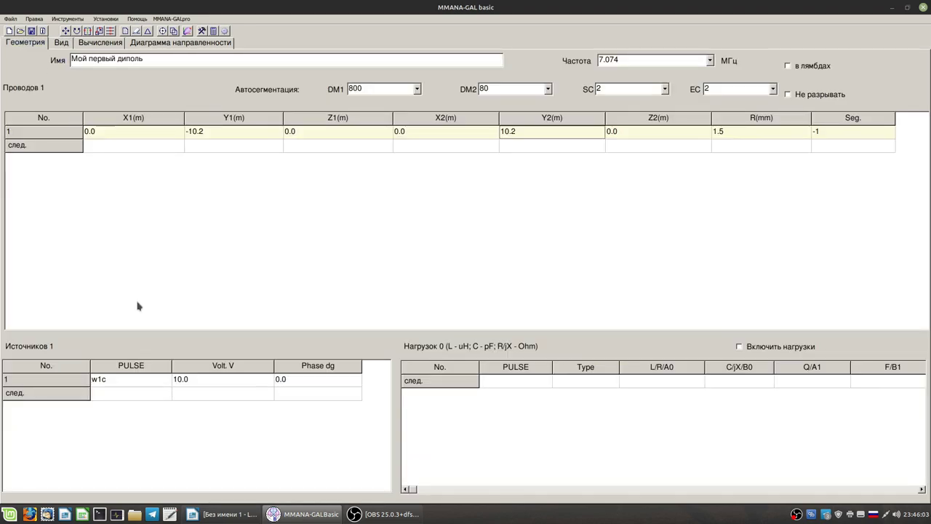
click(179, 384)
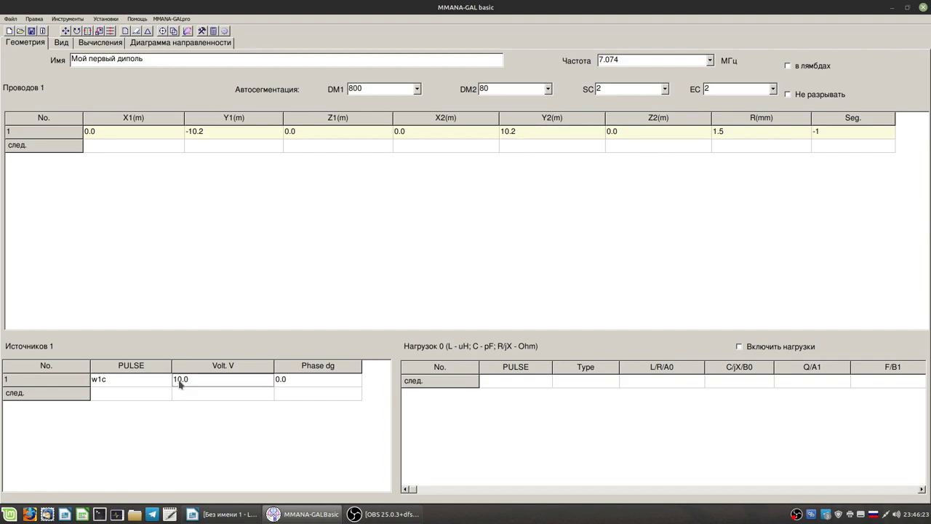
click(180, 384)
text(73)
key(Return)
Recalculate the dipole with the new source voltage and reduce the current display scale so the whole current curve fits the antenna view.
click(65, 45)
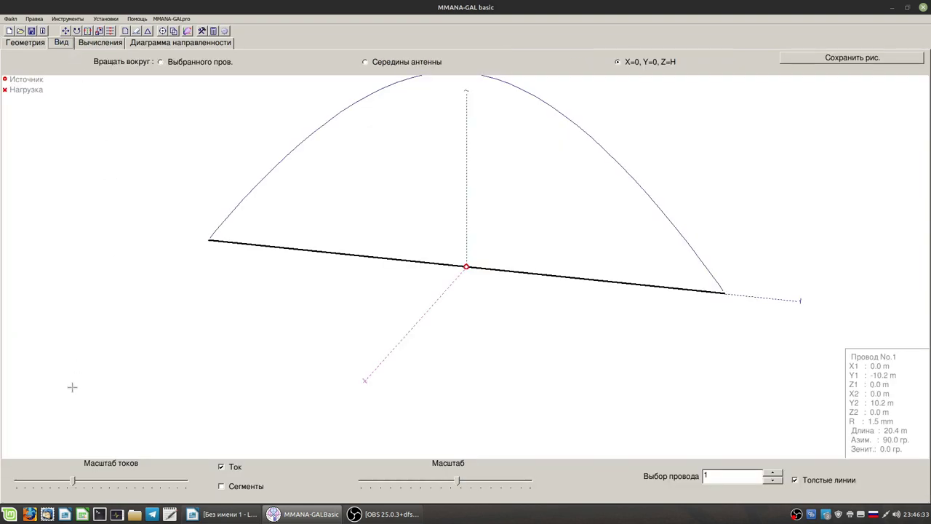
click(95, 45)
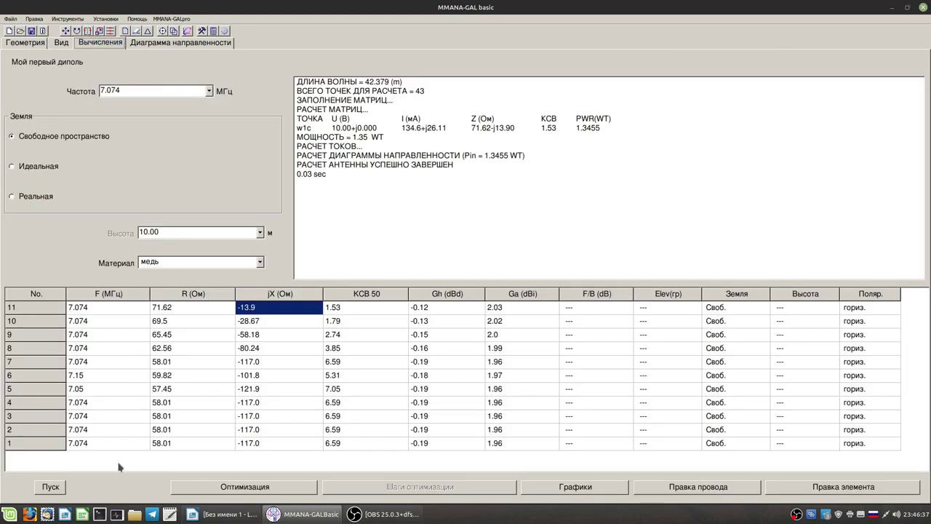
click(51, 487)
click(62, 43)
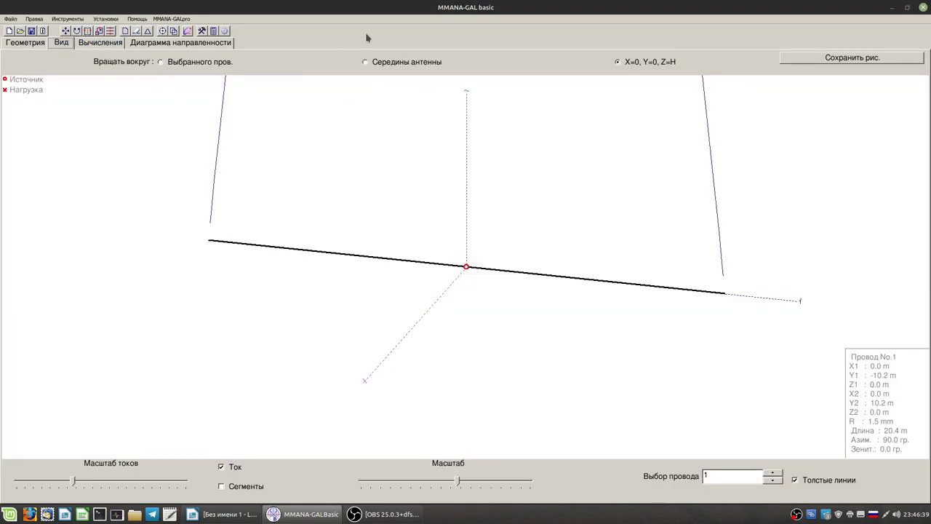
drag(74, 481, 52, 481)
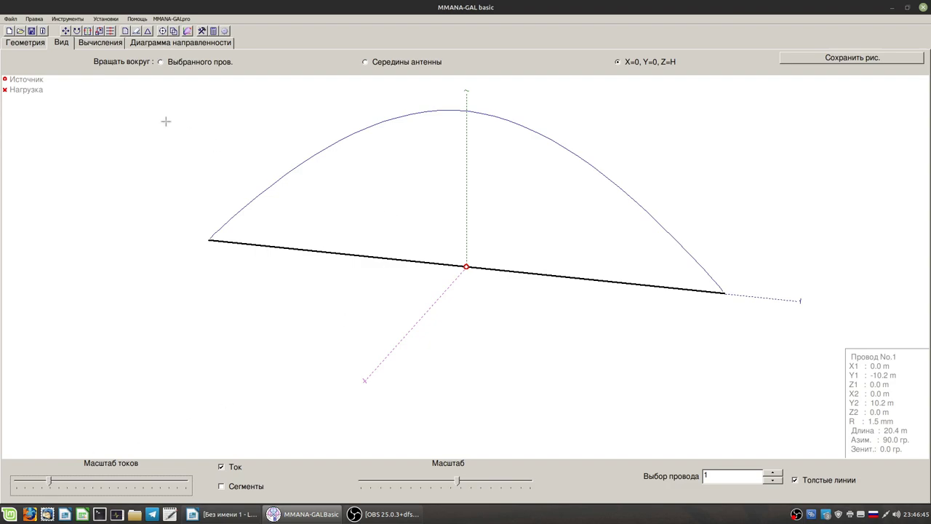
Switch the ground model from free space to real ground at a height of 10 m and recalculate the antenna.
click(95, 43)
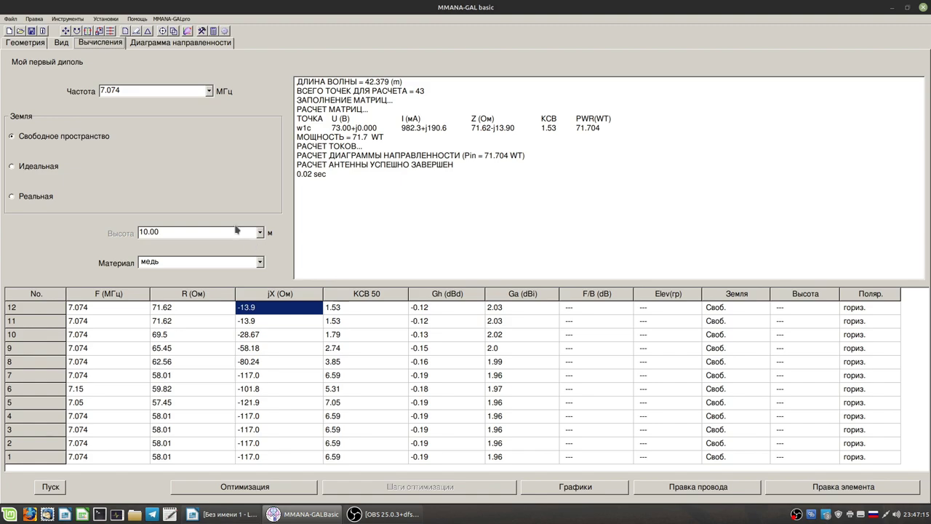
click(12, 197)
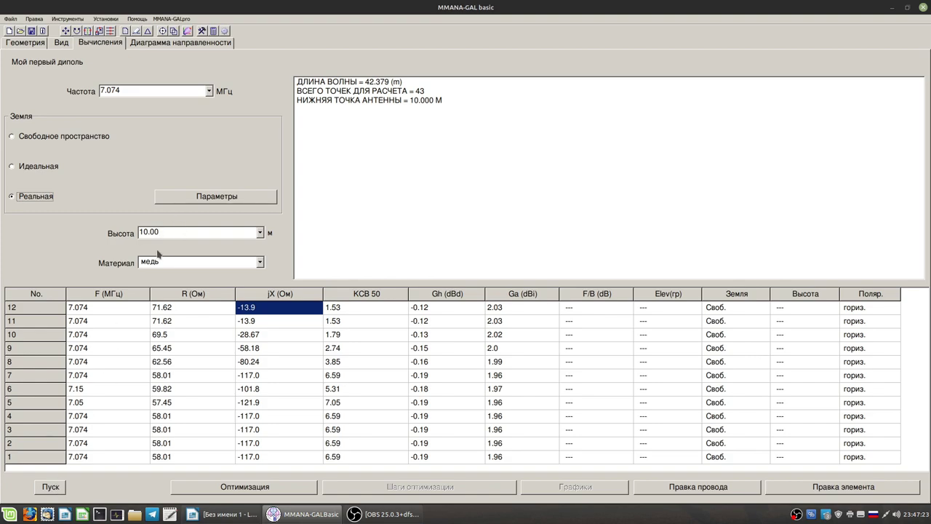
click(49, 489)
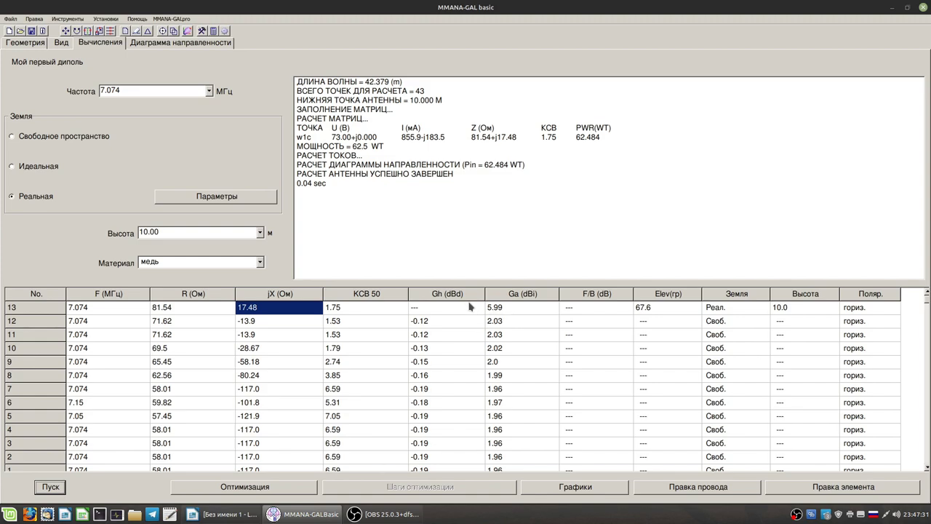
mouse_move(443, 297)
Read the gain on the vertical radiation pattern at 10 m height for elevation angles of about 24, 7, 1 and 140 degrees.
click(196, 44)
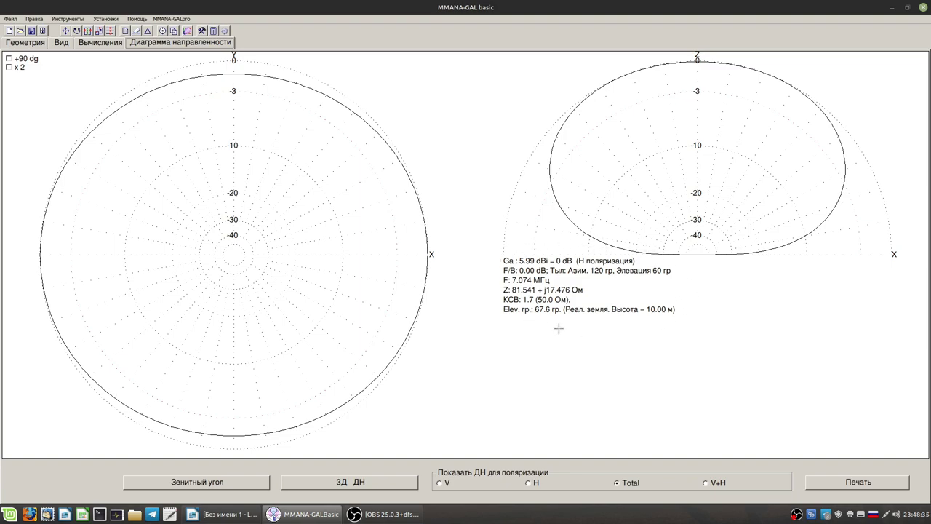
mouse_move(565, 160)
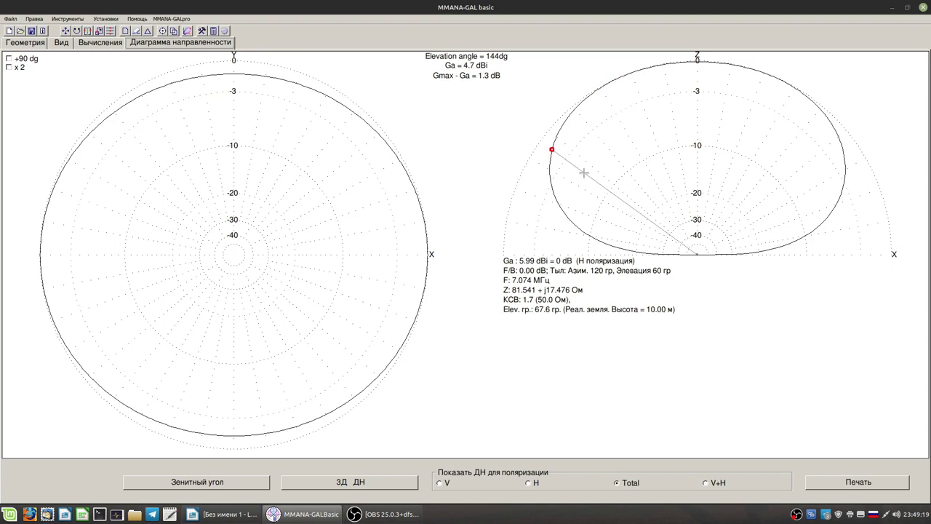
click(101, 42)
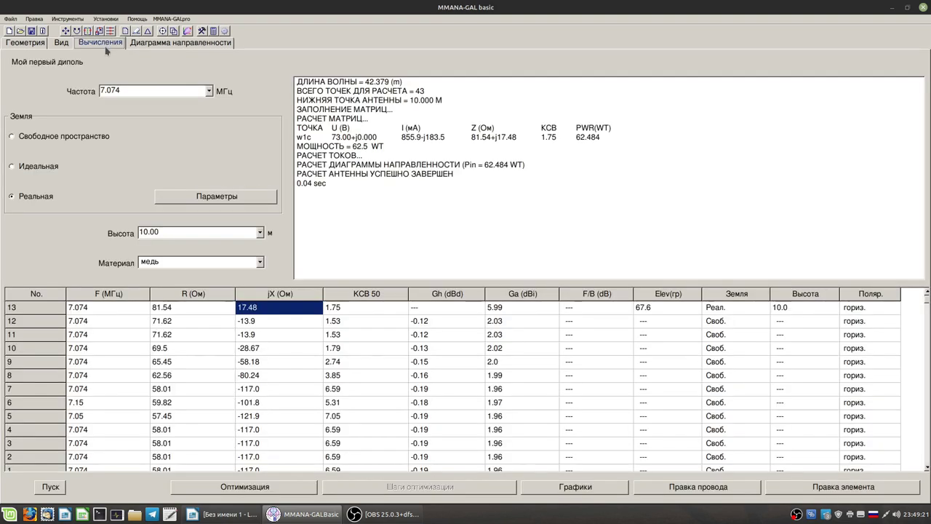
click(193, 44)
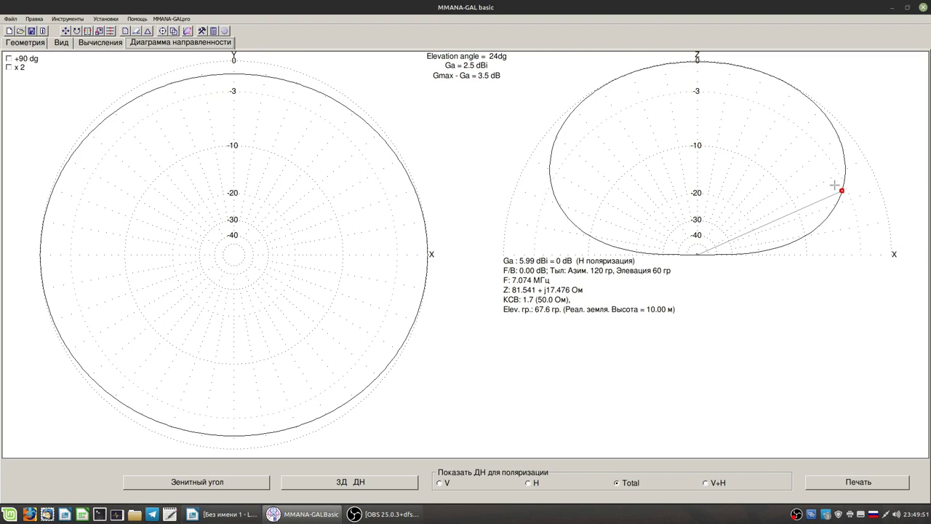
mouse_move(786, 225)
mouse_down()
mouse_move(779, 243)
mouse_move(736, 251)
mouse_move(783, 248)
mouse_up()
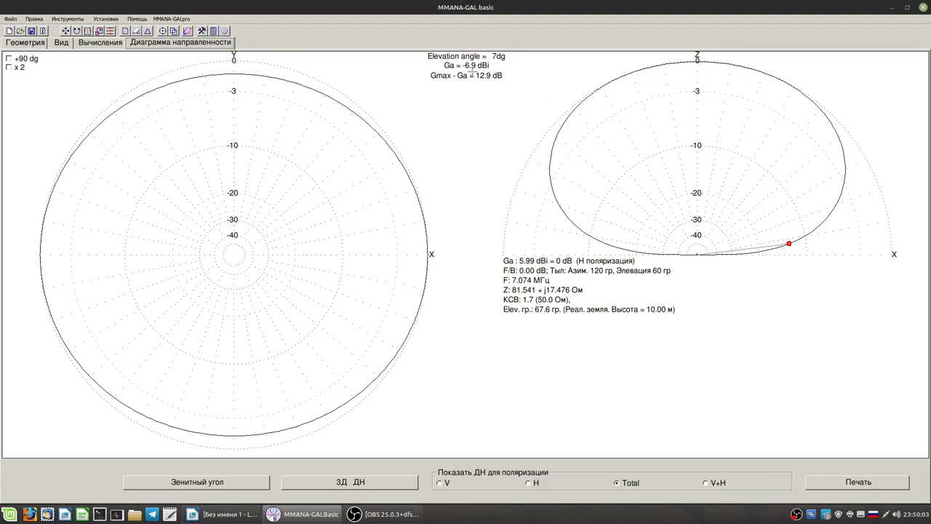
drag(786, 244, 754, 253)
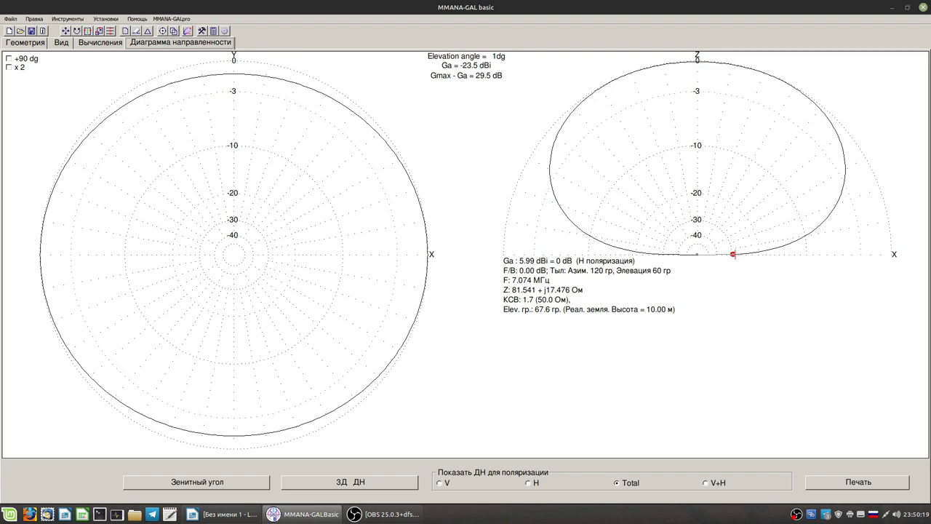
mouse_move(733, 254)
mouse_down()
mouse_move(743, 238)
mouse_move(700, 61)
mouse_move(693, 66)
mouse_move(780, 99)
mouse_move(829, 194)
mouse_move(749, 247)
mouse_move(713, 257)
mouse_move(796, 131)
mouse_move(609, 153)
mouse_move(590, 192)
mouse_move(827, 133)
mouse_move(837, 256)
mouse_move(796, 71)
mouse_move(593, 189)
mouse_move(557, 198)
mouse_up()
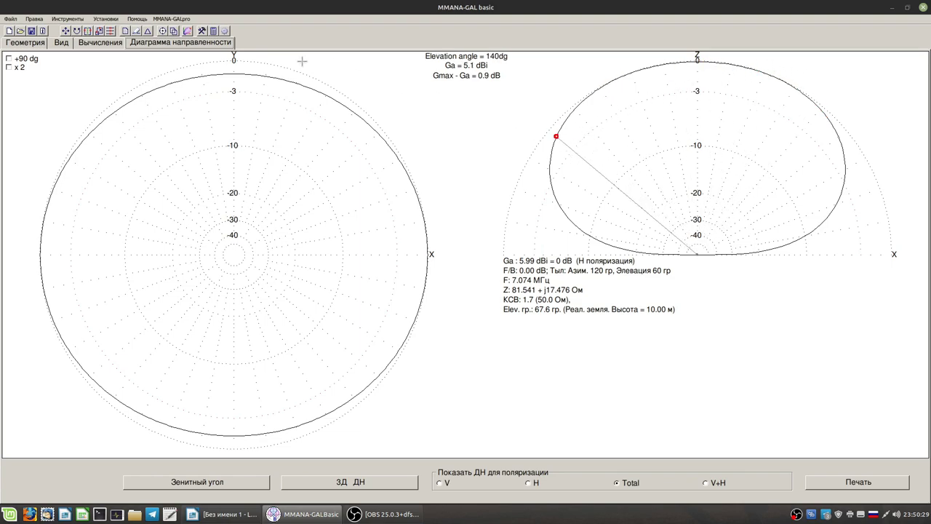
Set the antenna height above real ground to 12 m, recalculate, and check the gain in the newest result row.
click(100, 45)
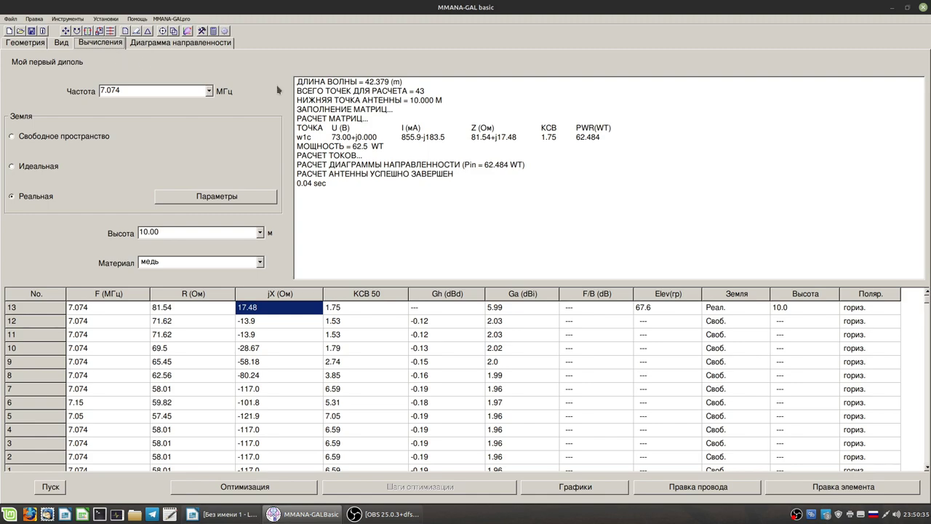
click(260, 233)
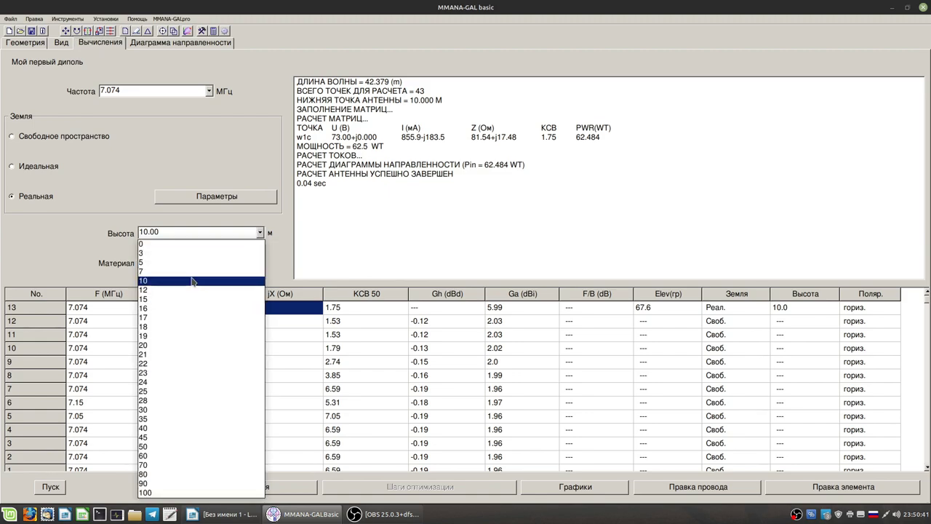
click(173, 290)
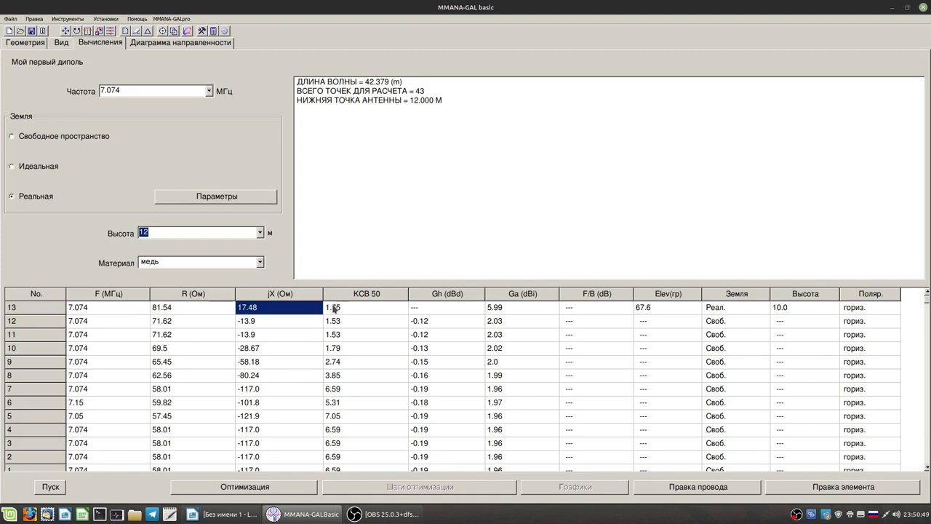
click(61, 492)
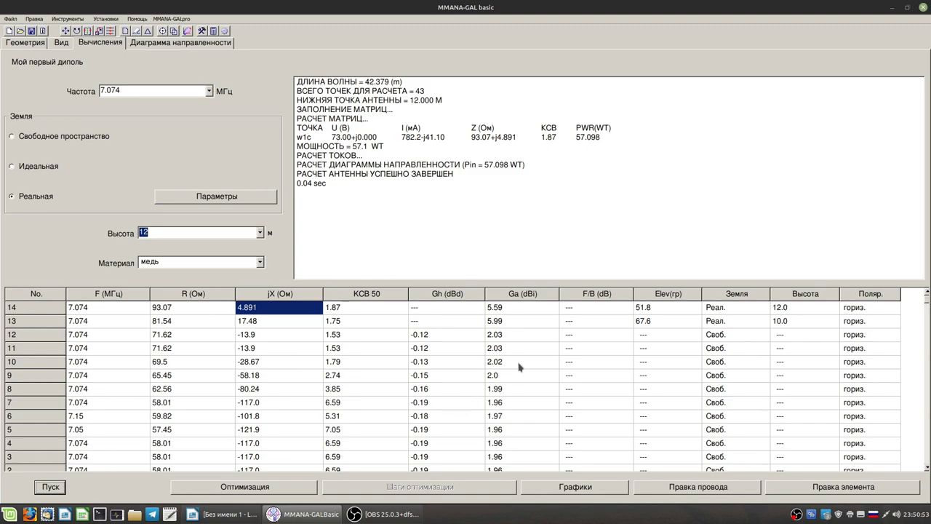
click(503, 309)
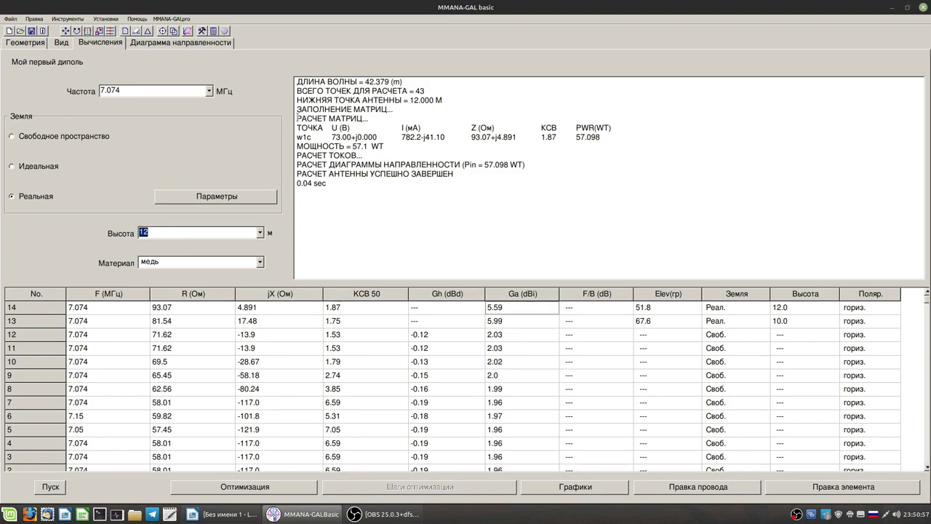
Read the gain on the 12 m patterns at an azimuth of 90 degrees and at an elevation of 90 degrees.
click(140, 42)
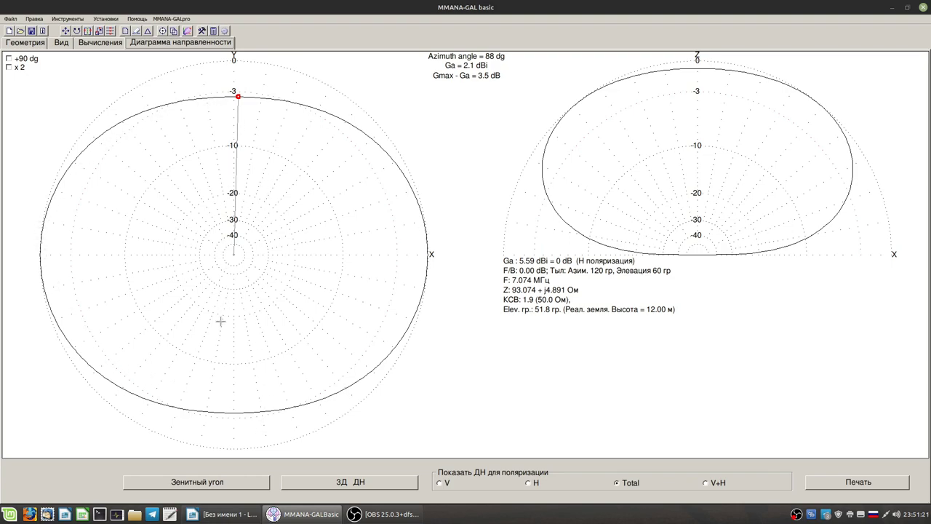
mouse_move(236, 207)
mouse_down()
mouse_move(393, 253)
mouse_move(266, 134)
mouse_move(412, 252)
mouse_move(237, 327)
mouse_move(156, 156)
mouse_move(361, 279)
mouse_move(144, 299)
mouse_move(237, 166)
mouse_move(268, 174)
mouse_move(233, 165)
mouse_up()
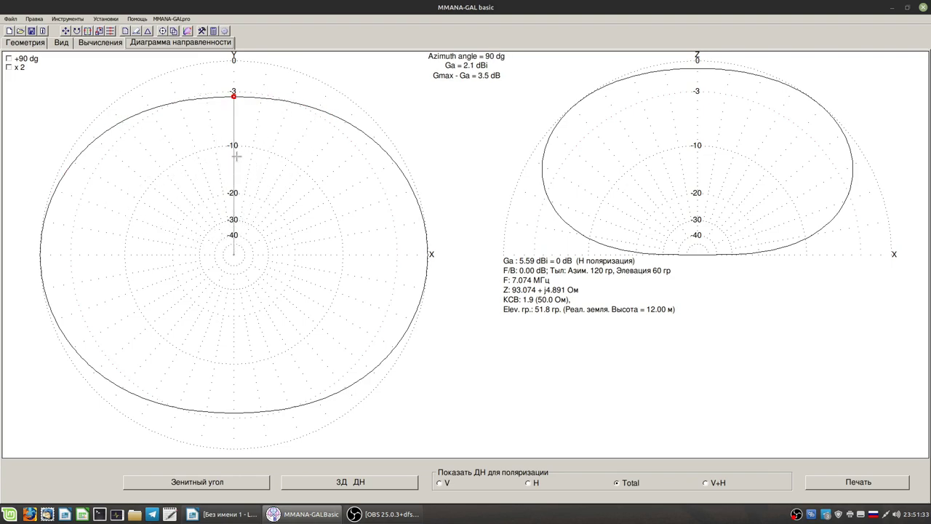
mouse_move(663, 102)
mouse_down()
mouse_move(653, 102)
mouse_move(603, 168)
mouse_move(676, 130)
mouse_move(797, 156)
mouse_move(806, 184)
mouse_up()
drag(693, 73, 697, 73)
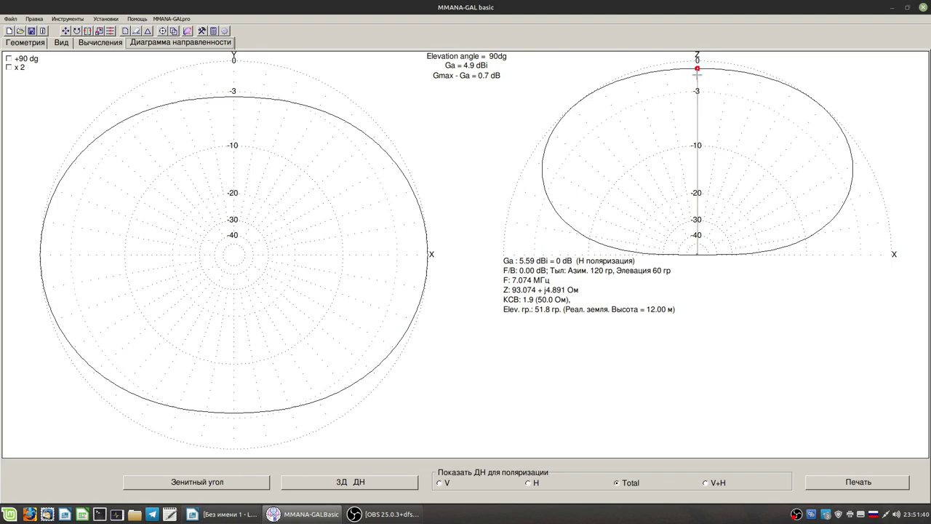
Set the antenna height above real ground to 15 m and recalculate, checking the resistance and SWR in the newest result row.
click(101, 43)
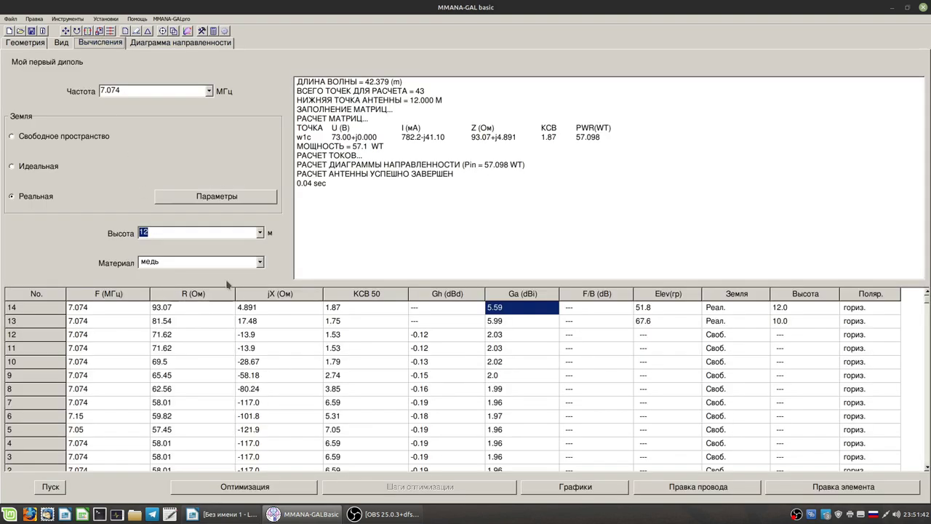
click(260, 233)
click(186, 297)
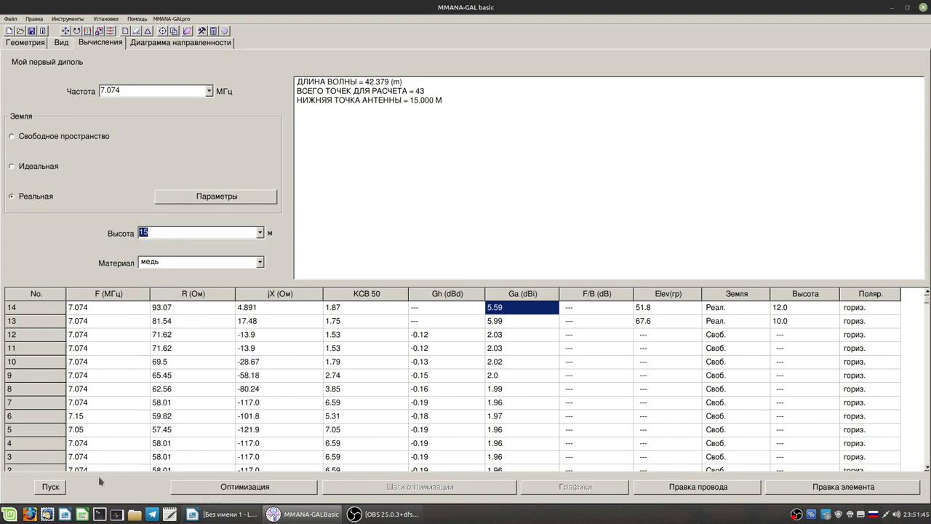
click(52, 487)
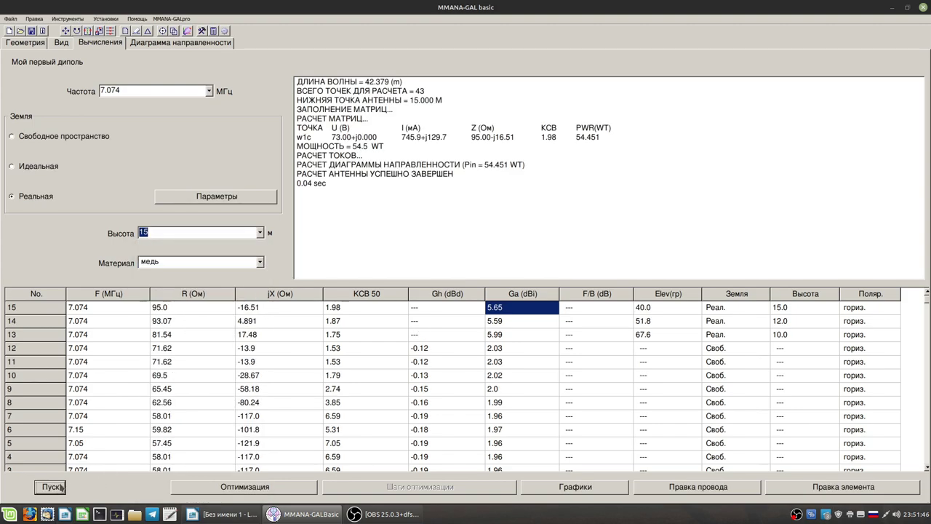
click(341, 311)
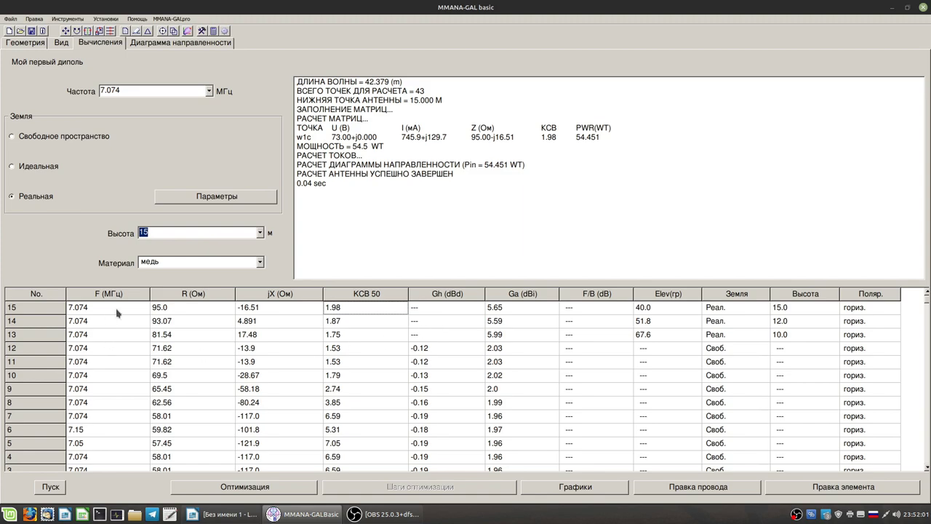
click(189, 309)
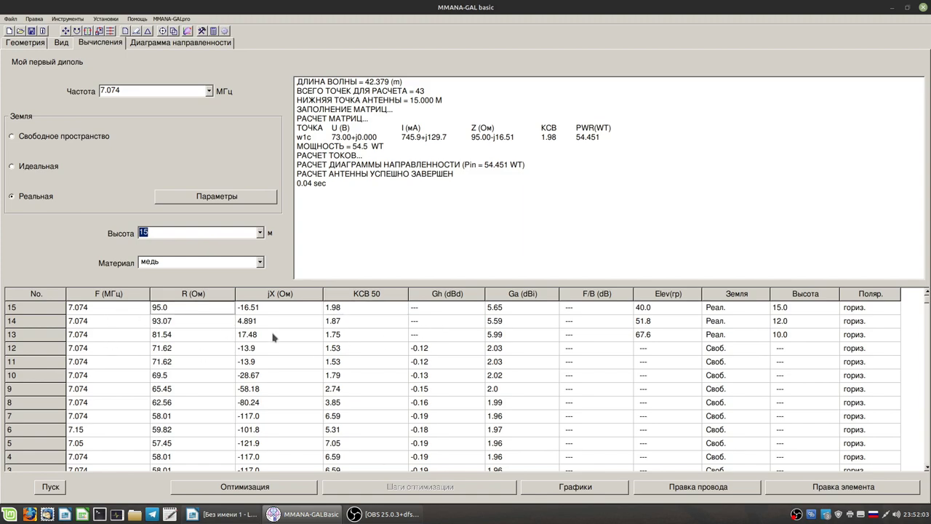
click(350, 311)
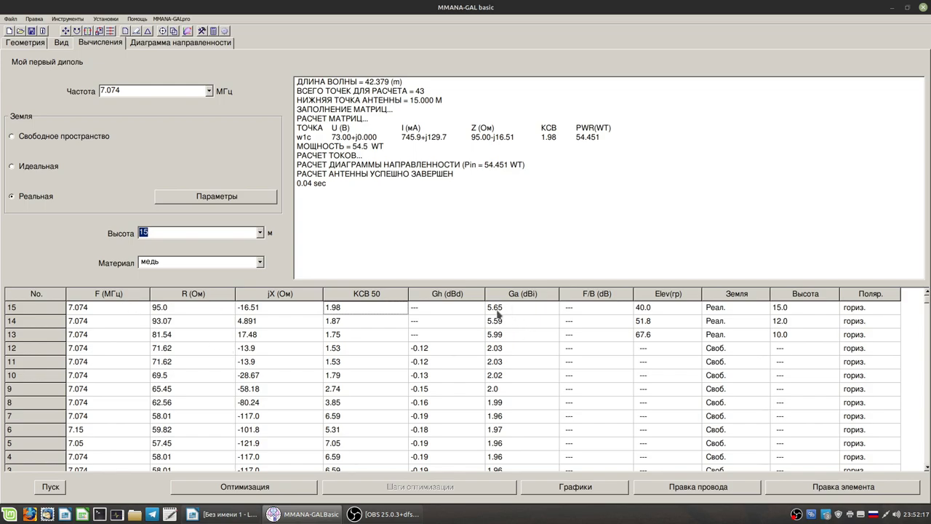
Read the gain along the 15 m patterns, including an elevation of about 17 degrees and an azimuth of about -51 degrees.
click(149, 42)
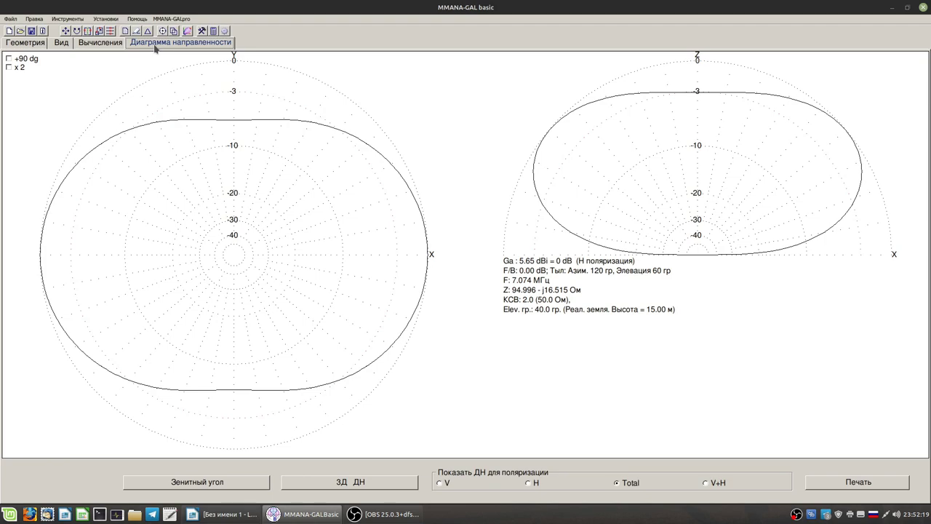
mouse_move(630, 148)
mouse_down()
mouse_move(603, 156)
mouse_move(577, 228)
mouse_move(840, 211)
mouse_up()
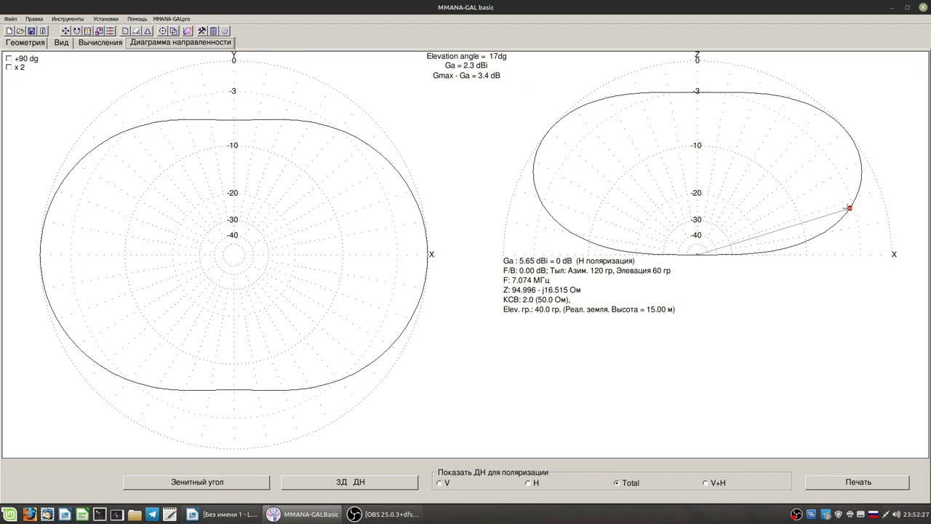
drag(849, 208, 853, 205)
mouse_move(673, 93)
mouse_down()
mouse_move(713, 112)
mouse_move(574, 173)
mouse_move(558, 208)
mouse_move(571, 168)
mouse_up()
mouse_move(200, 167)
mouse_down()
mouse_move(256, 160)
mouse_move(376, 293)
mouse_move(150, 283)
mouse_move(339, 181)
mouse_move(335, 168)
mouse_move(141, 170)
mouse_move(235, 371)
mouse_move(245, 368)
mouse_move(232, 380)
mouse_move(270, 104)
mouse_move(347, 114)
mouse_move(240, 380)
mouse_move(268, 356)
mouse_move(187, 295)
mouse_move(326, 201)
mouse_move(291, 306)
mouse_move(351, 312)
mouse_move(348, 432)
mouse_up()
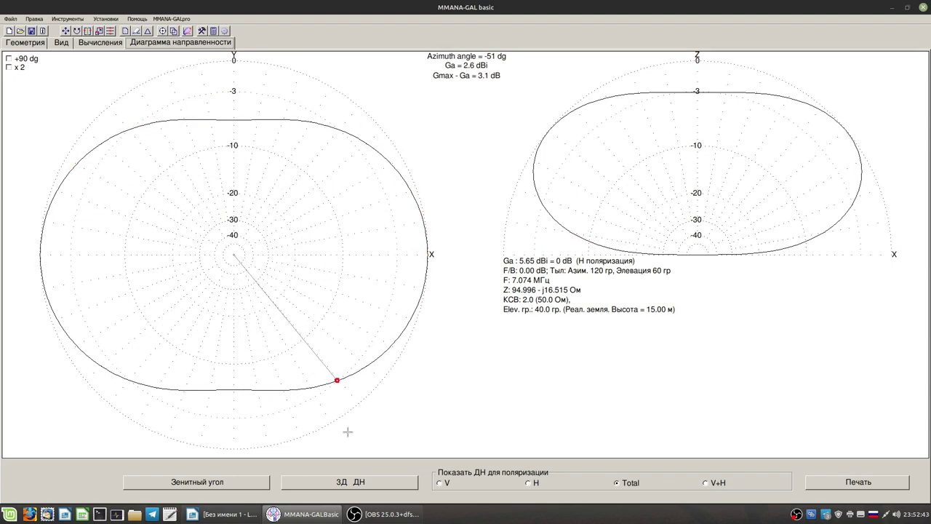
Generate the 3D radiation pattern for the 15 m height with a 5-degree step and examine its shape from several sides.
click(354, 482)
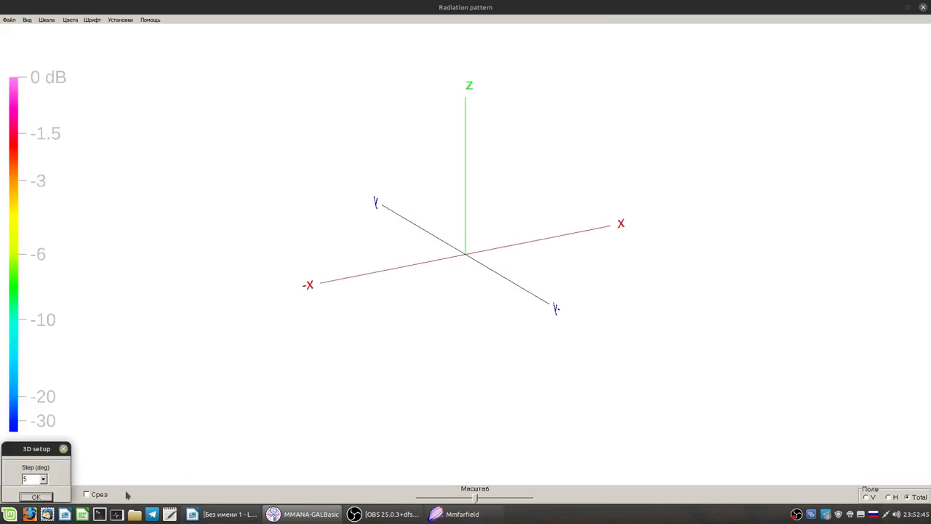
click(55, 495)
drag(456, 289, 536, 291)
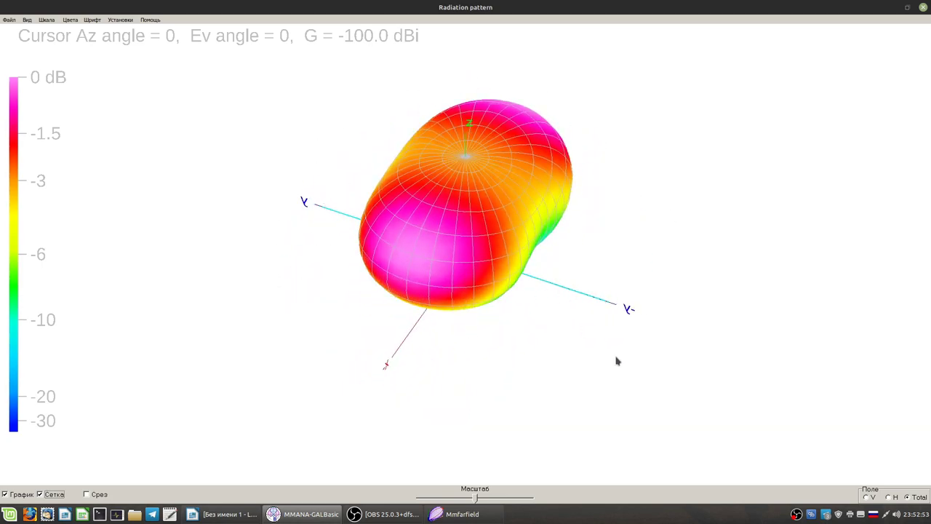
drag(616, 360, 740, 376)
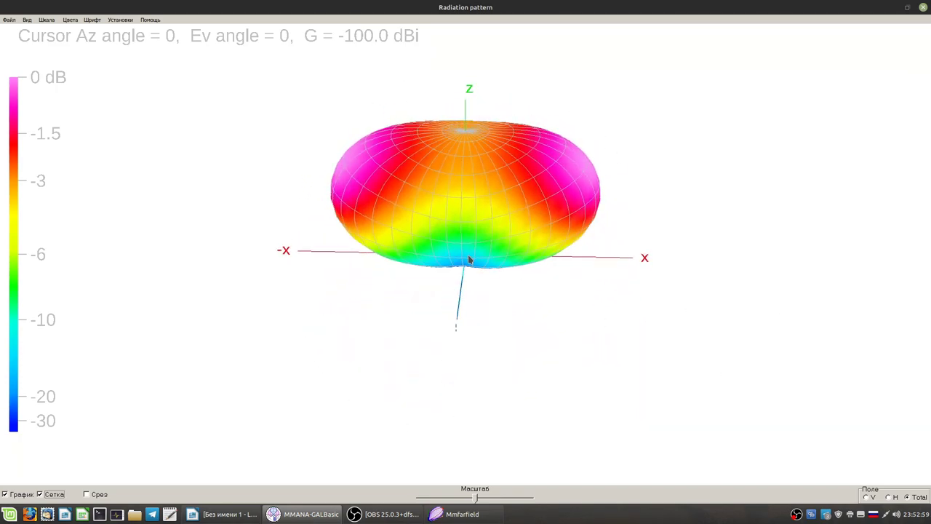
drag(469, 256, 318, 171)
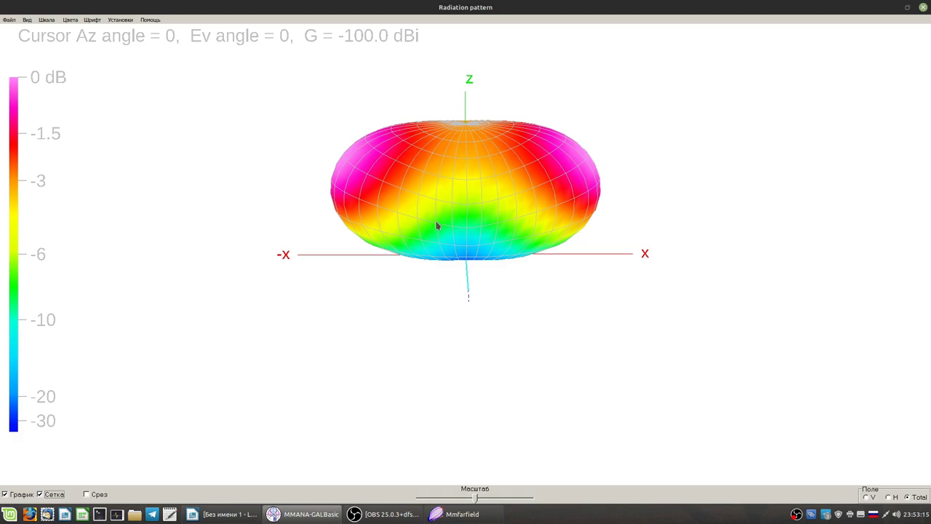
drag(476, 291, 490, 262)
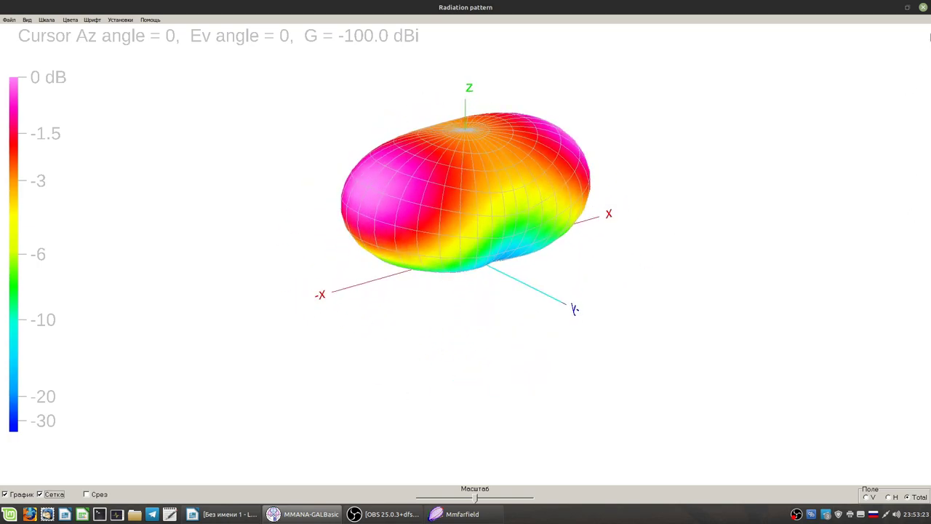
click(924, 7)
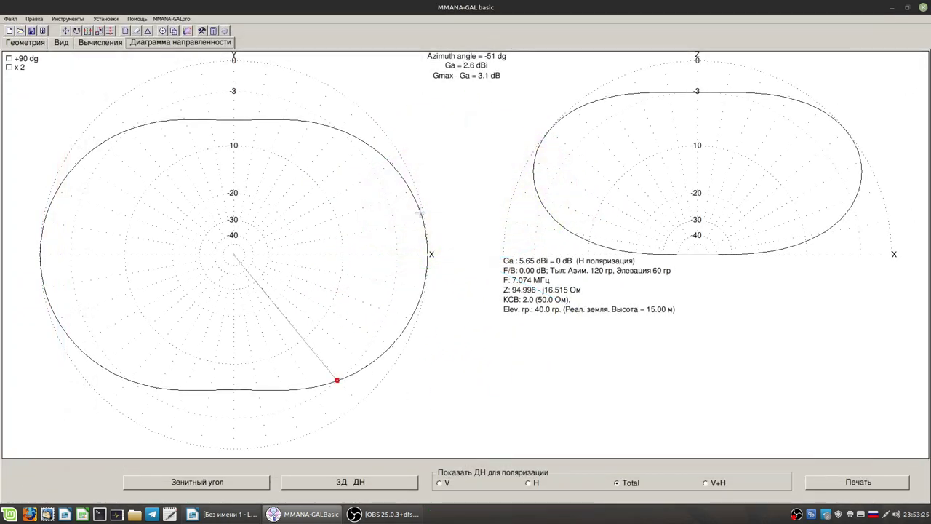
Set the antenna height above real ground to 20 m and recalculate, checking resistance, SWR and gain in the newest result row.
click(101, 42)
click(266, 232)
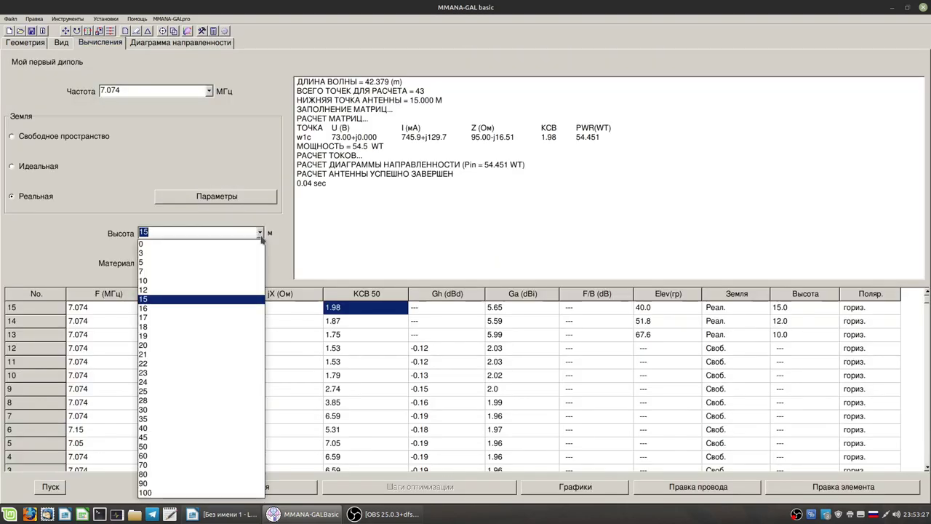
click(151, 346)
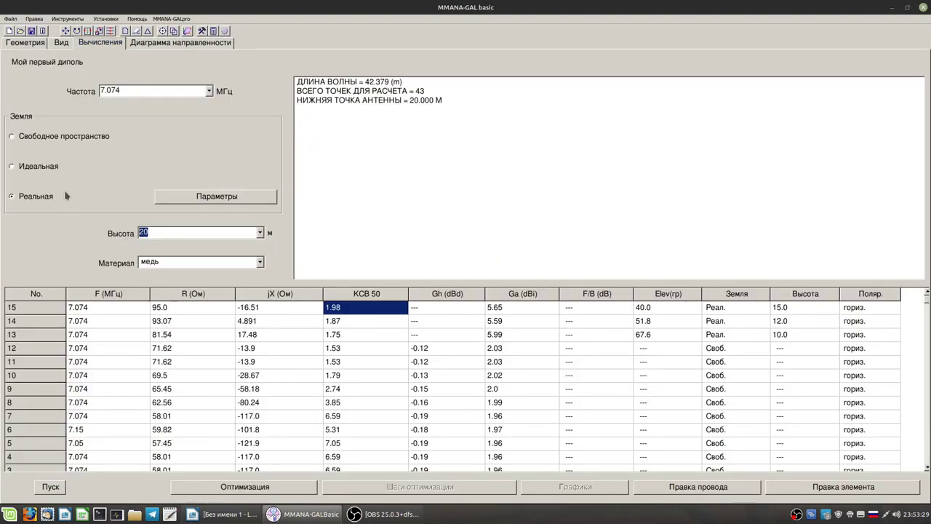
click(51, 487)
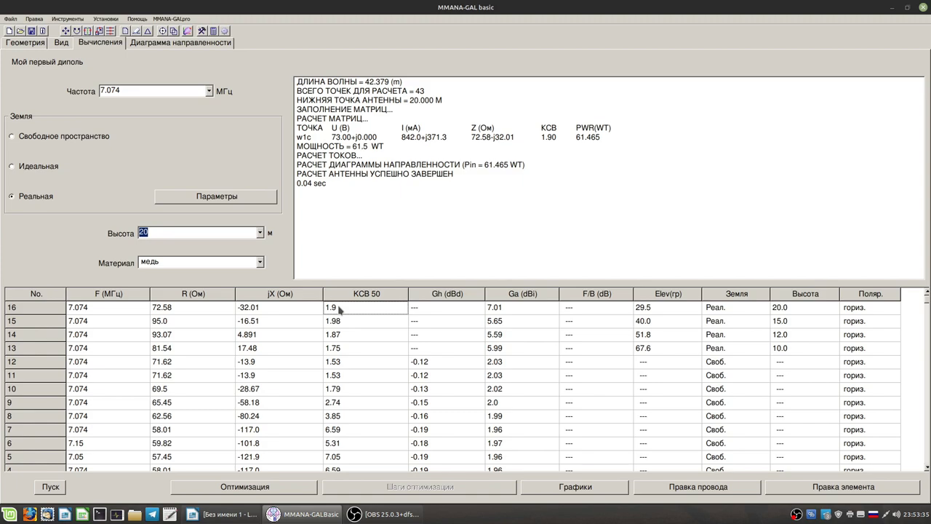
click(176, 309)
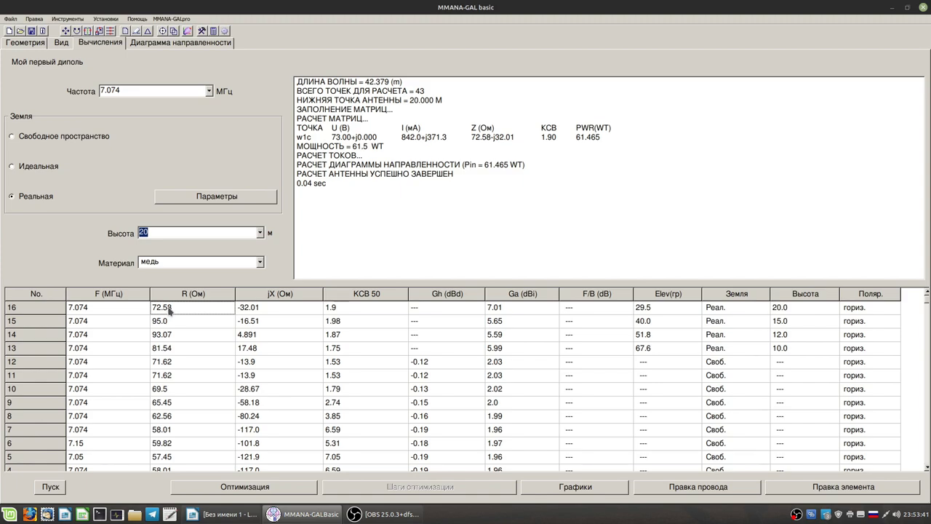
click(361, 312)
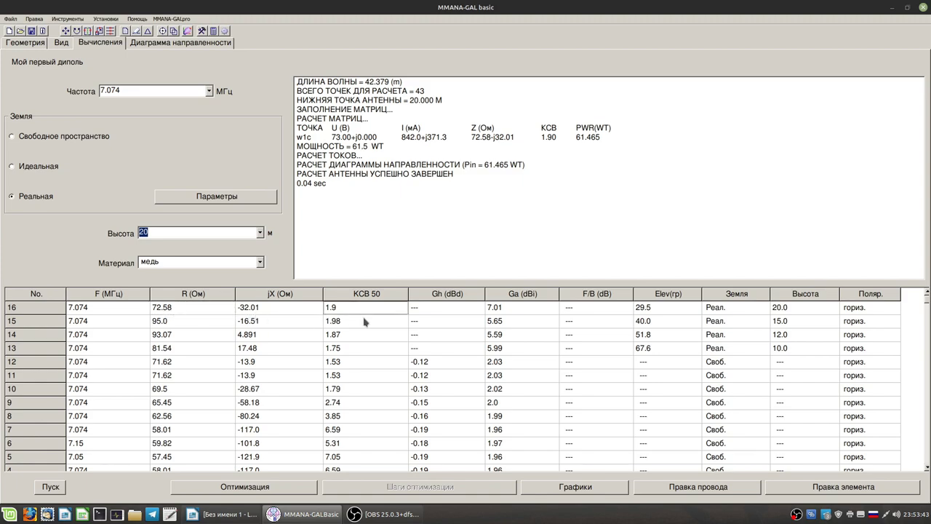
click(515, 316)
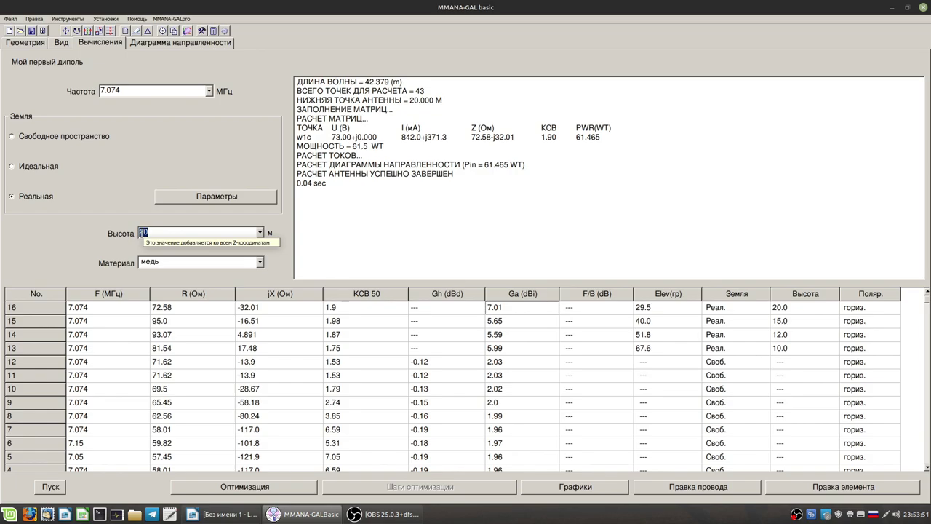
Read the gain along the 20 m elevation pattern, including an elevation of about 11 degrees.
click(153, 42)
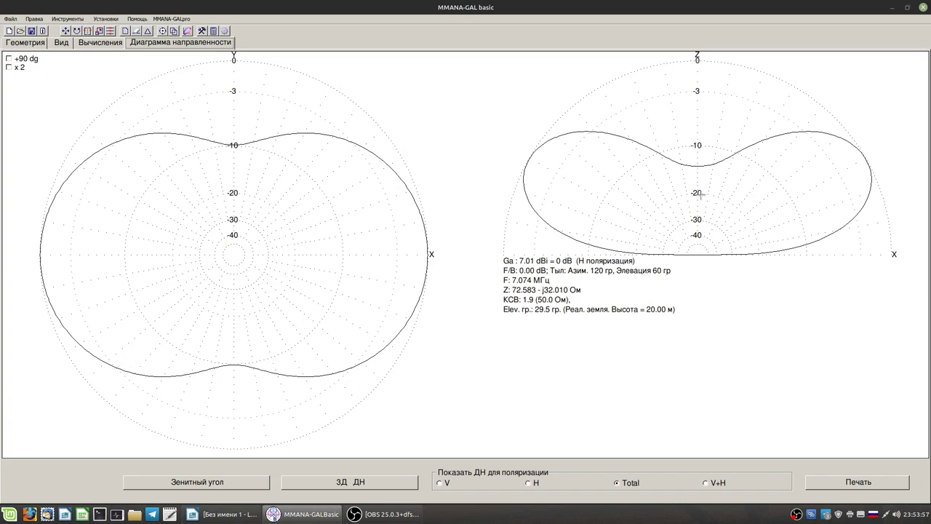
mouse_move(696, 163)
mouse_down()
mouse_move(615, 142)
mouse_move(667, 159)
mouse_move(745, 144)
mouse_move(622, 141)
mouse_move(558, 163)
mouse_move(725, 179)
mouse_move(806, 155)
mouse_move(783, 134)
mouse_move(474, 140)
mouse_move(675, 143)
mouse_move(694, 156)
mouse_move(563, 168)
mouse_move(549, 209)
mouse_move(554, 230)
mouse_move(554, 138)
mouse_move(851, 221)
mouse_move(873, 209)
mouse_move(876, 218)
mouse_up()
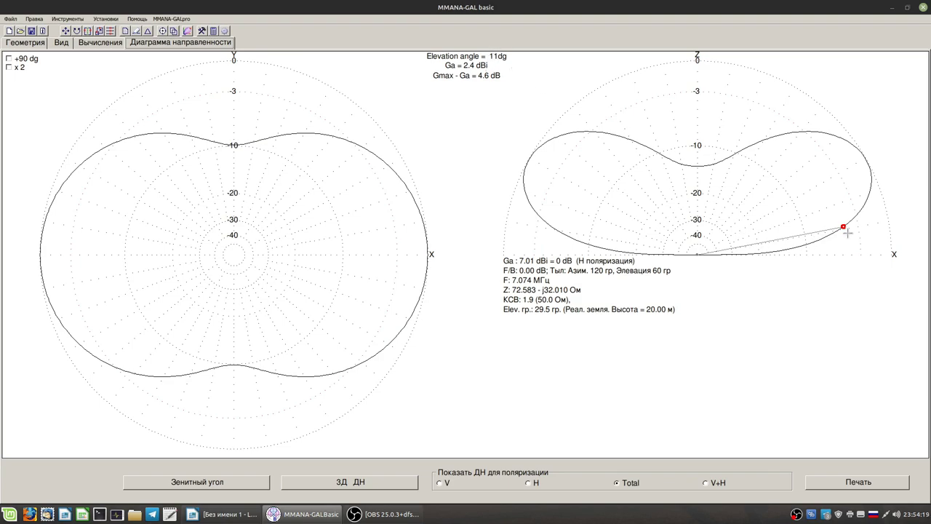
mouse_move(789, 224)
mouse_down()
mouse_move(824, 171)
mouse_move(695, 164)
mouse_move(764, 154)
mouse_move(854, 173)
mouse_move(842, 160)
mouse_move(723, 160)
mouse_move(766, 152)
mouse_move(856, 166)
mouse_move(829, 231)
mouse_move(823, 167)
mouse_move(736, 199)
mouse_move(815, 273)
mouse_move(793, 255)
mouse_move(779, 182)
mouse_move(579, 201)
mouse_move(651, 245)
mouse_move(818, 195)
mouse_up()
Examine the current distribution along the dipole and check the reactance in the newest result row.
click(59, 42)
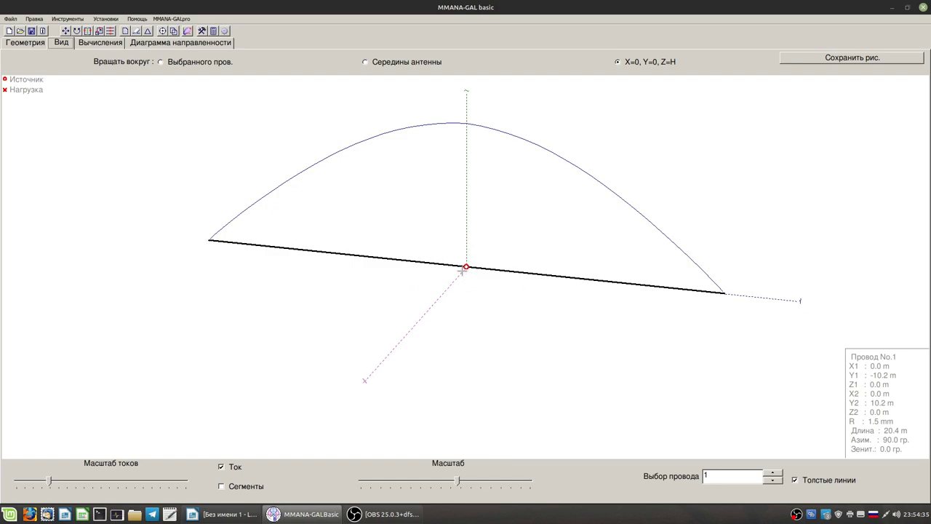
click(84, 47)
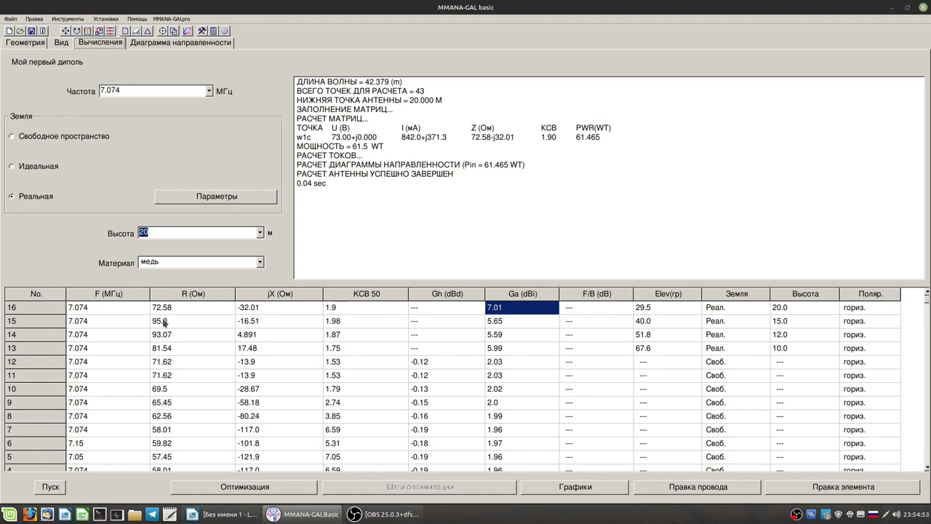
click(244, 308)
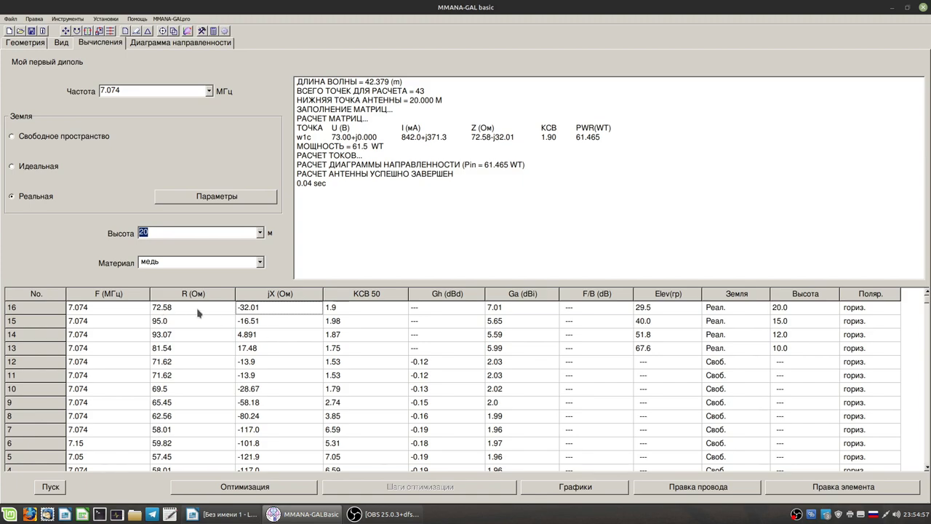
Set the dipole wire's length to 20.5 m about its midpoint and recalculate the antenna at the 20 m height.
click(61, 43)
right_click(483, 266)
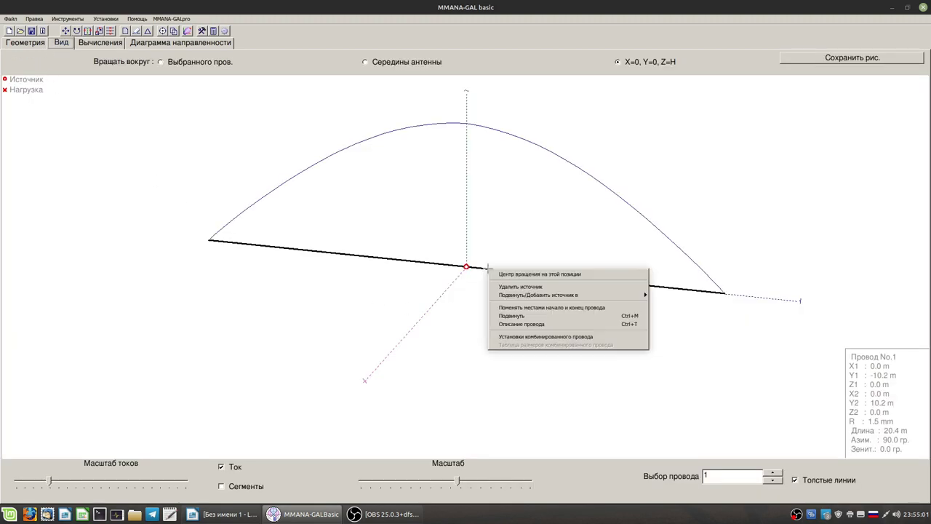
click(547, 323)
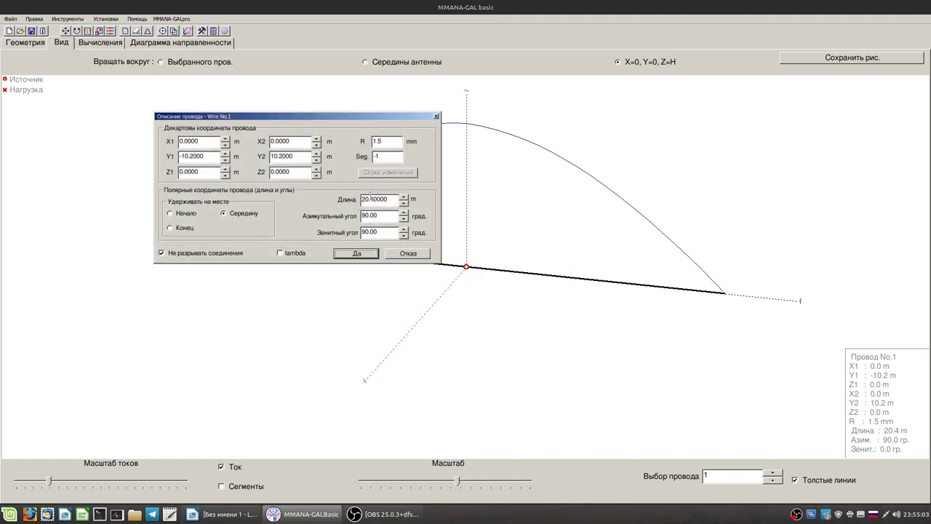
click(404, 198)
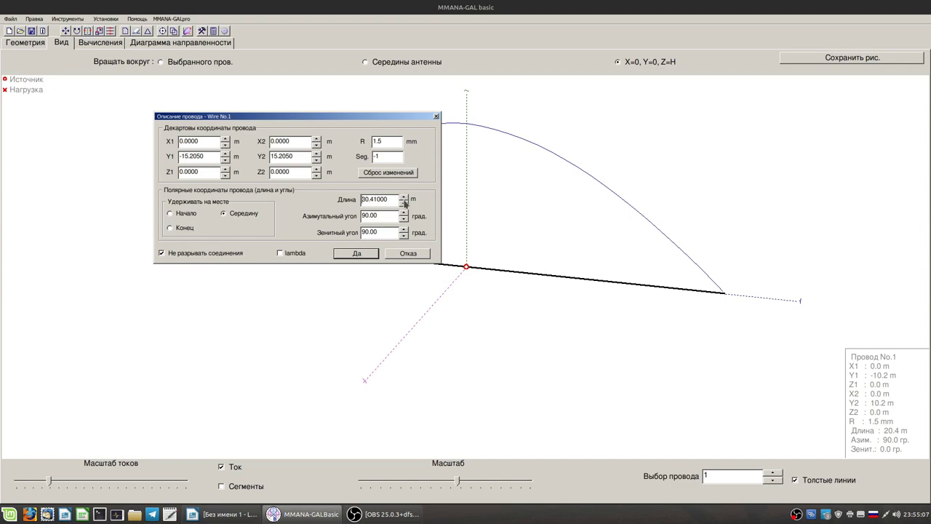
click(405, 200)
click(404, 203)
click(404, 199)
click(405, 199)
click(405, 199)
click(405, 199)
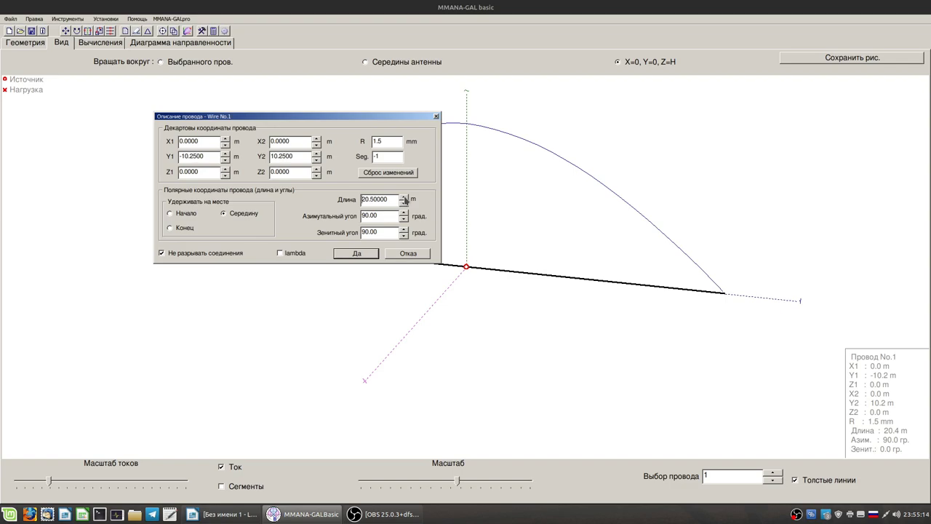
click(357, 253)
click(101, 46)
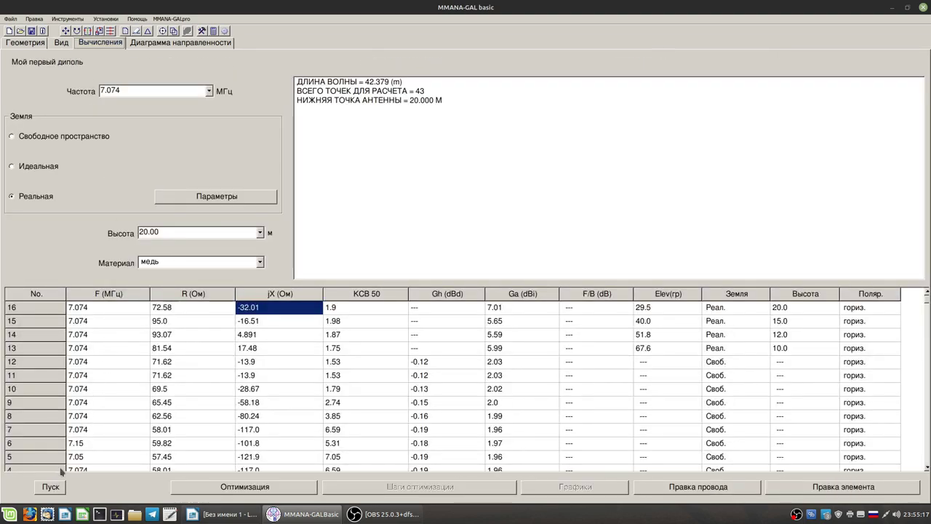
click(50, 488)
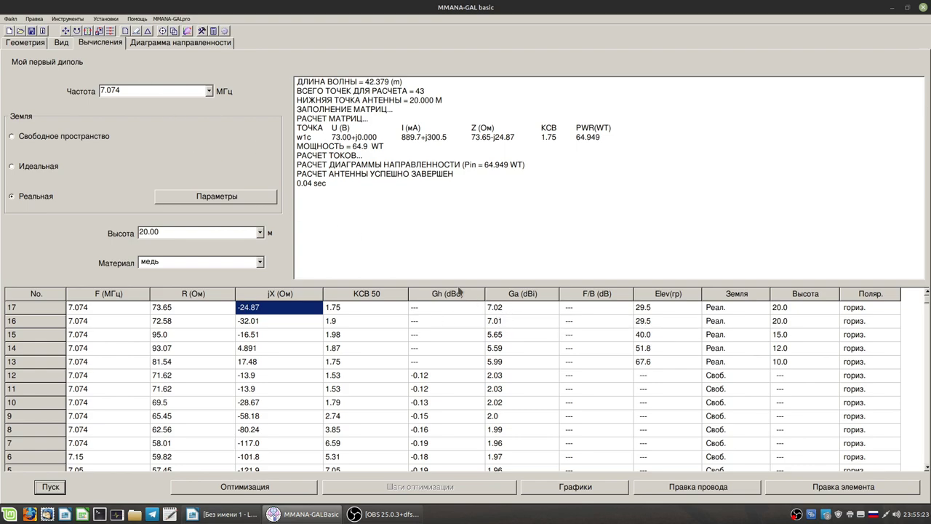
Lengthen the dipole wire to 20.55 m about its midpoint and recalculate the antenna.
click(62, 42)
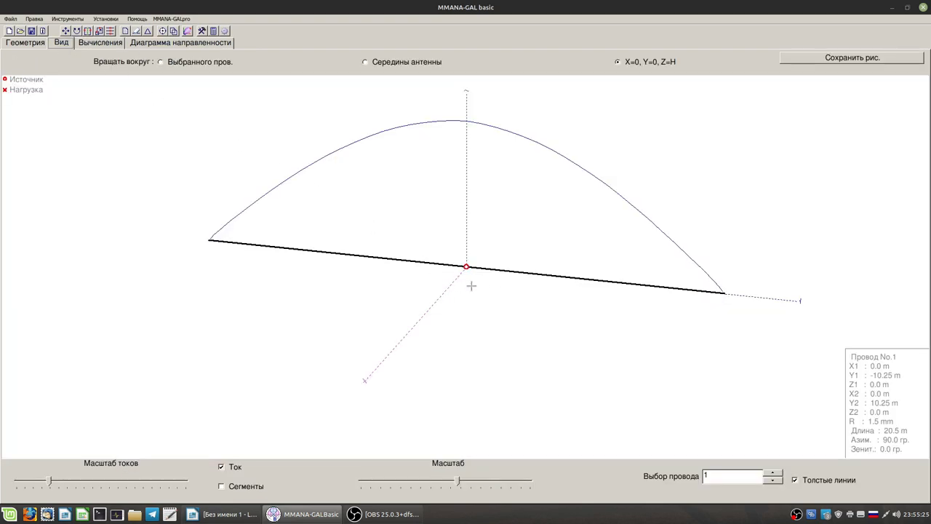
right_click(507, 274)
click(542, 325)
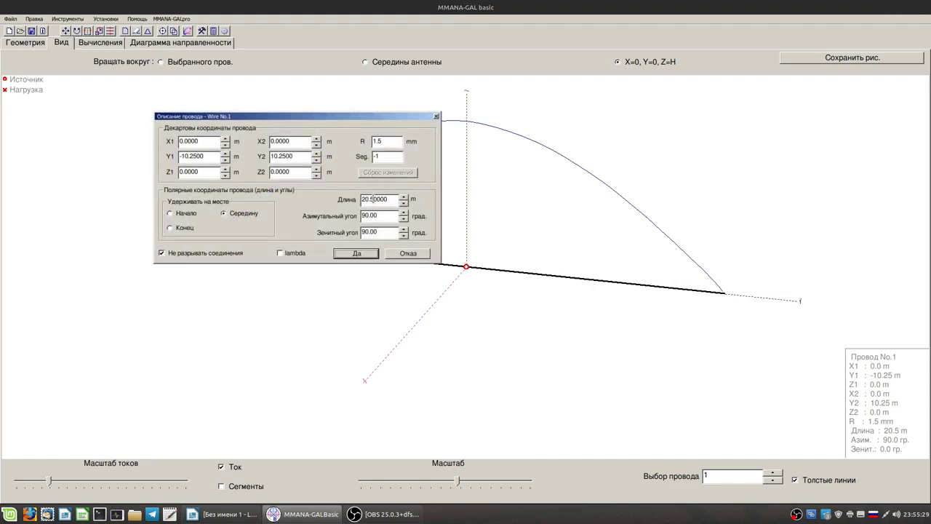
click(375, 198)
click(404, 197)
click(404, 198)
click(404, 197)
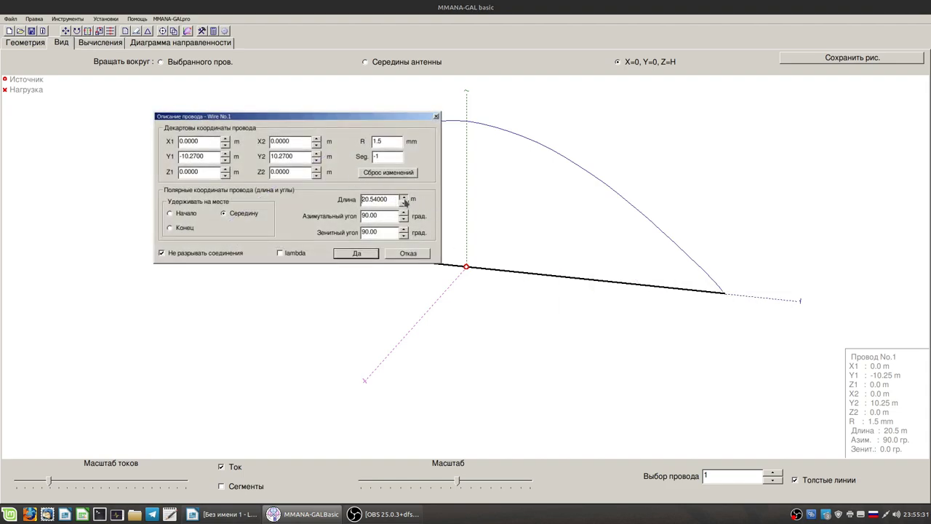
click(404, 197)
click(366, 254)
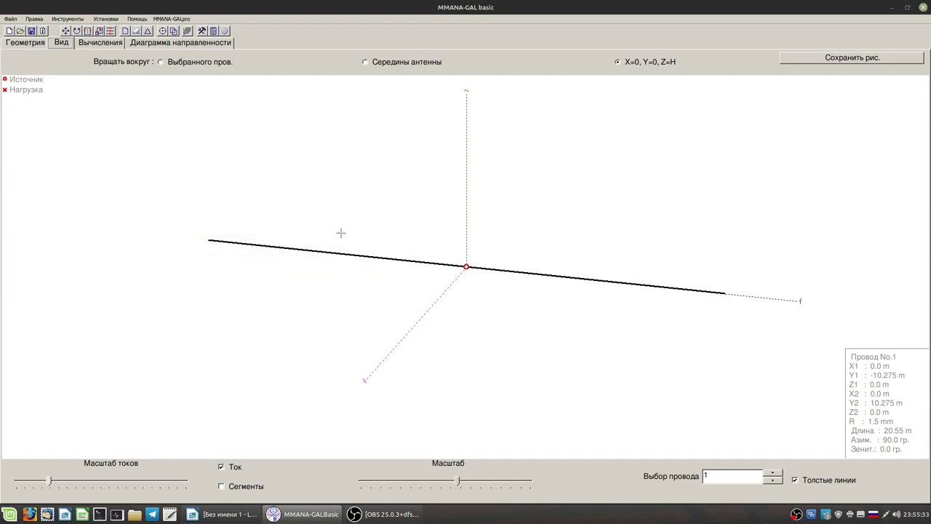
click(111, 44)
click(45, 487)
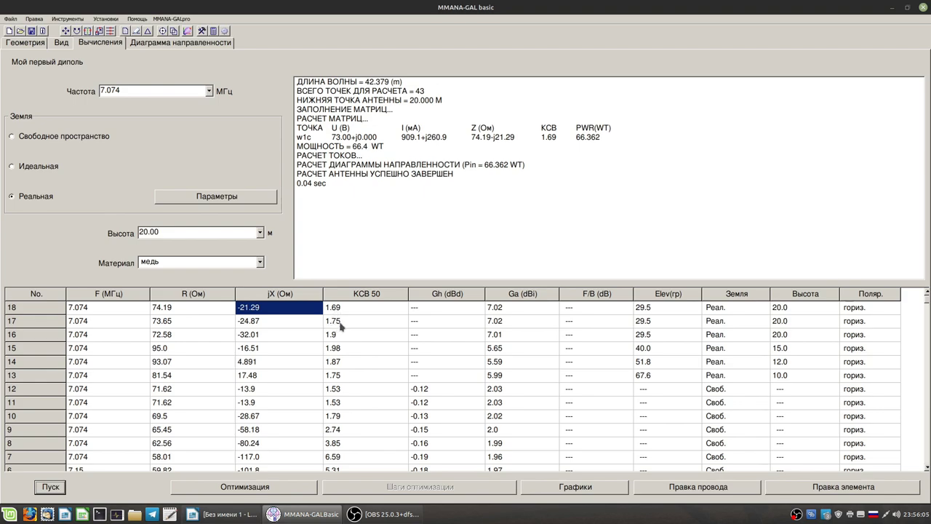
Review the radiation patterns and the current distribution of the 20.55 m dipole at the 20 m height.
click(150, 43)
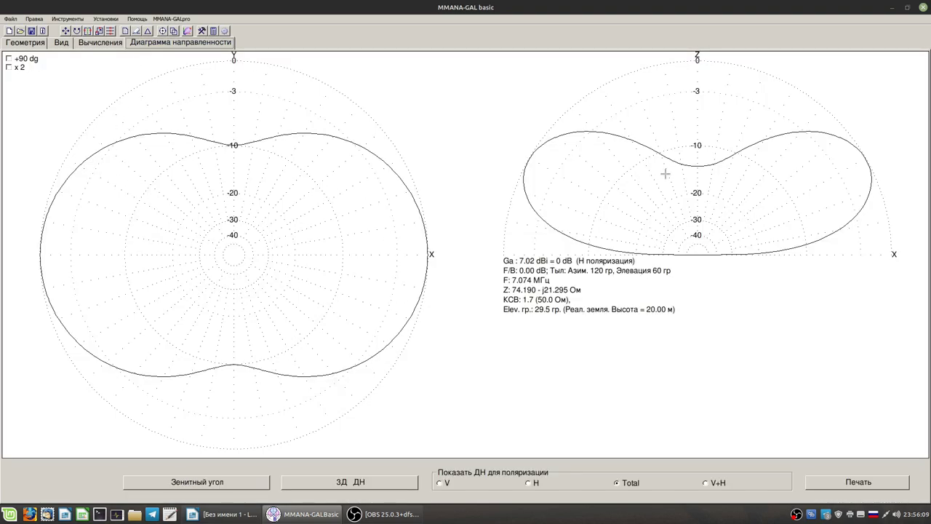
click(102, 43)
click(61, 42)
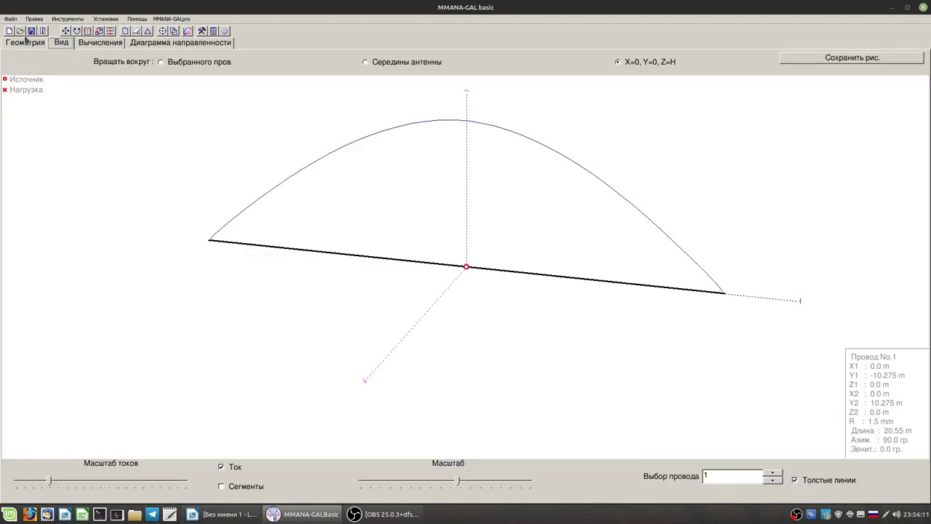
Try to start a new antenna file, cancel at the save prompt, and review the dipole's wire coordinates and antenna view.
click(9, 30)
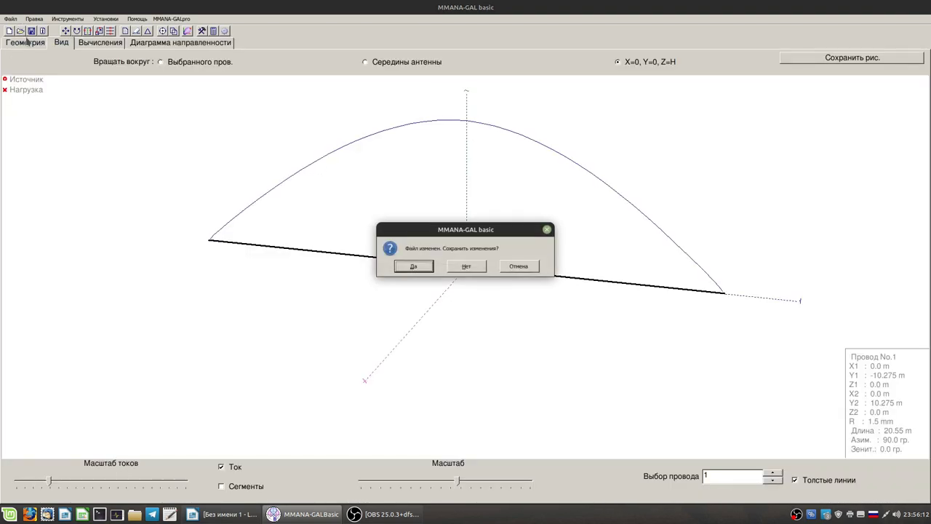
click(519, 266)
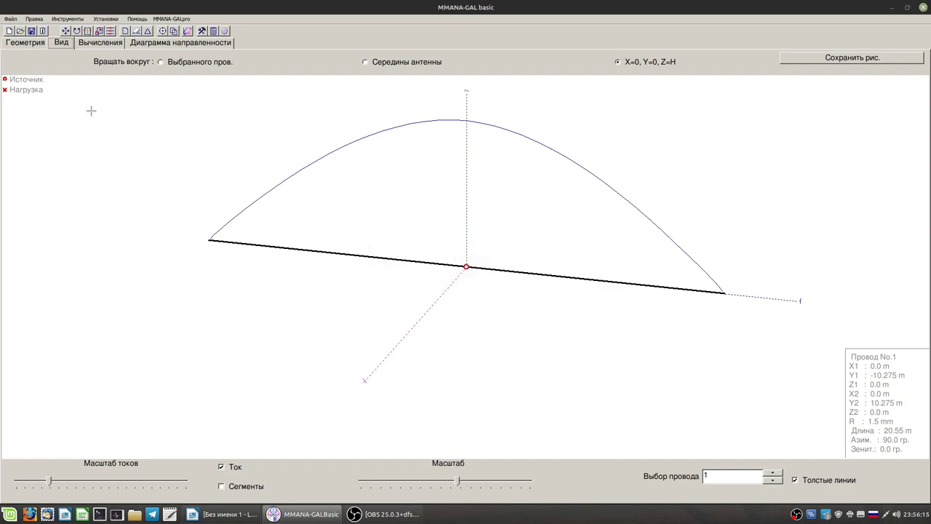
click(31, 43)
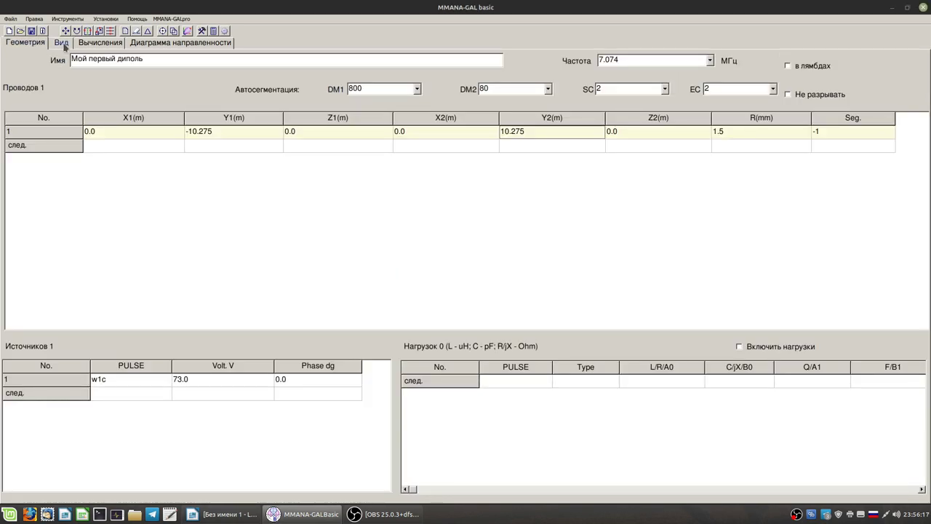
click(62, 43)
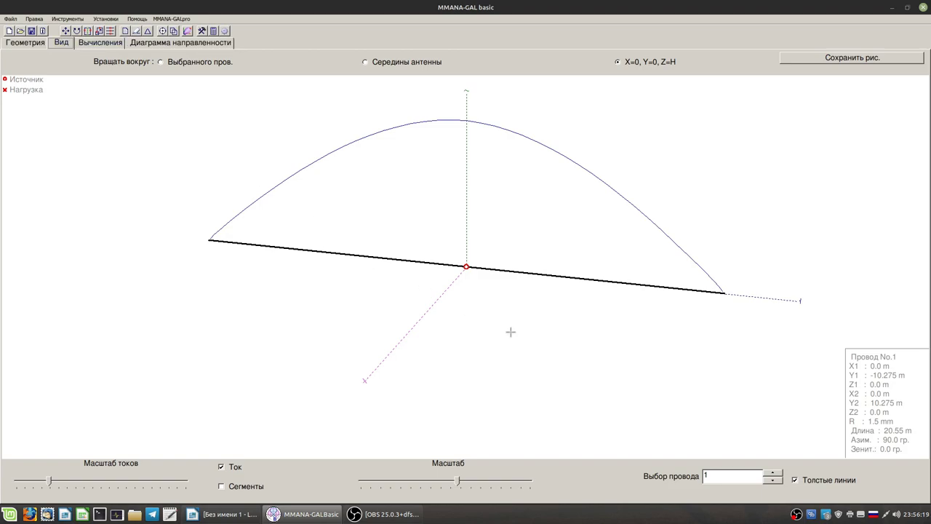
drag(511, 331, 532, 324)
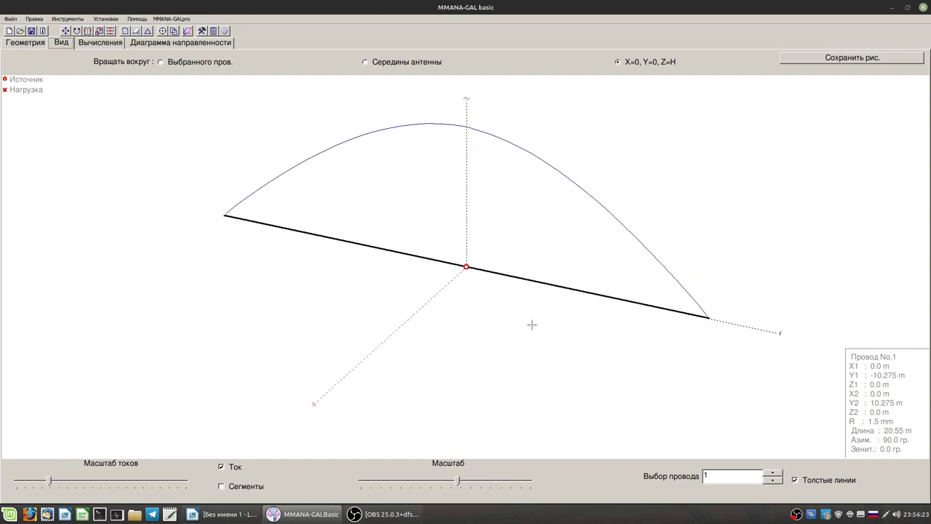
Look over the wire geometry and the optimization settings for the 20.55 m dipole, and close them without running an optimization.
click(23, 44)
click(69, 43)
click(100, 42)
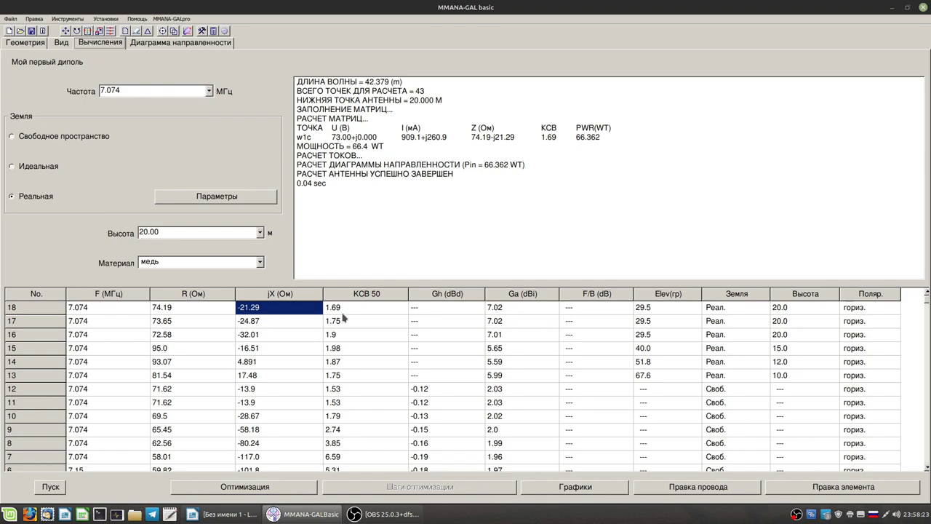
click(256, 486)
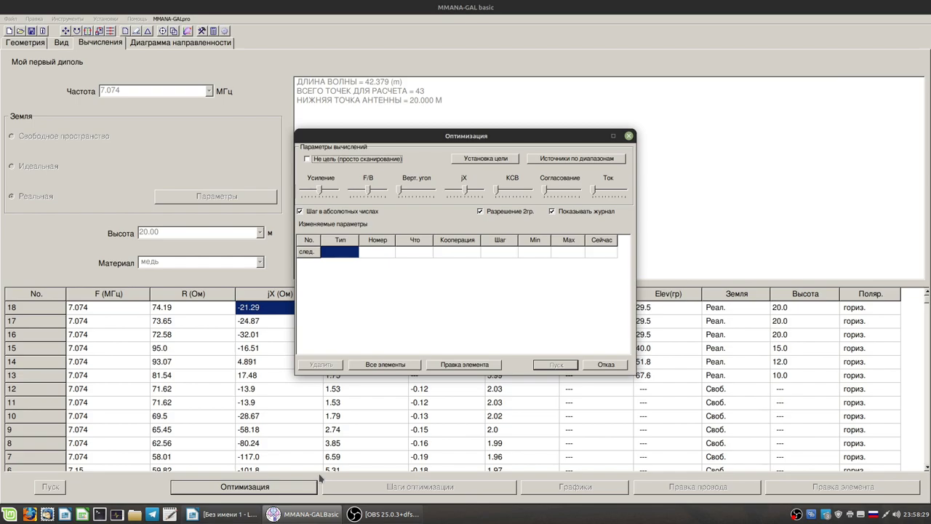
drag(508, 139, 435, 166)
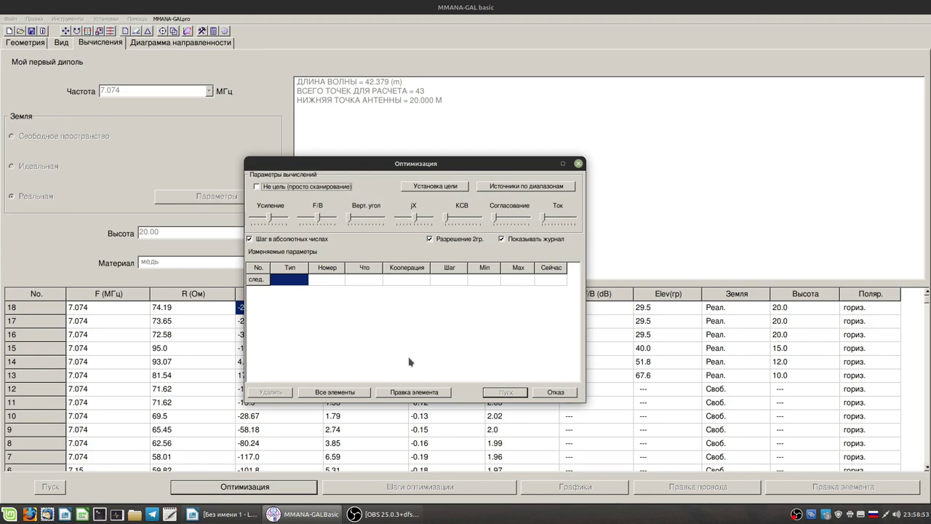
click(553, 393)
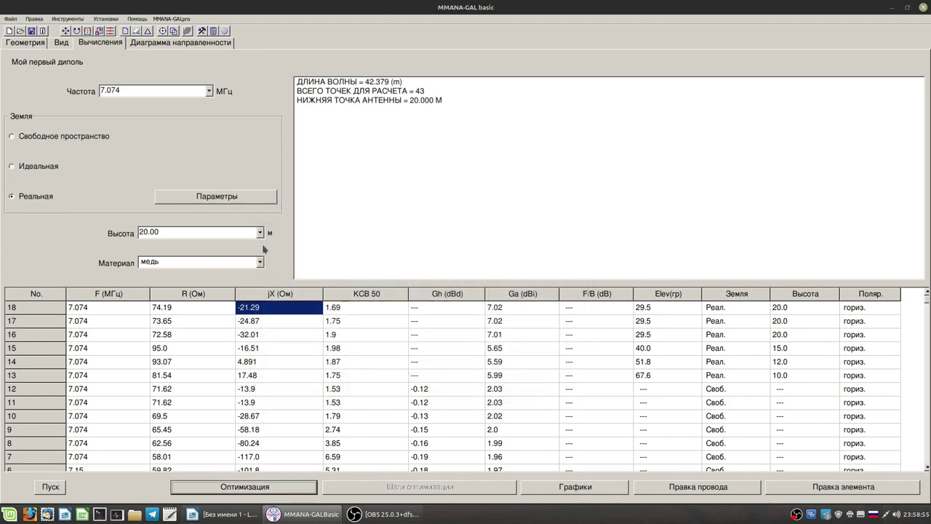
Set the antenna height to 17 m and recalculate the dipole over real ground.
click(260, 233)
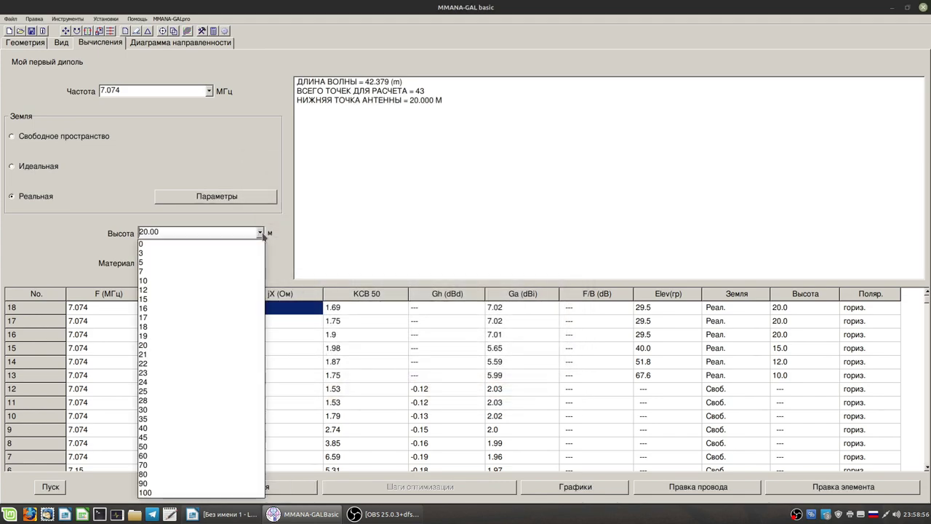
click(146, 318)
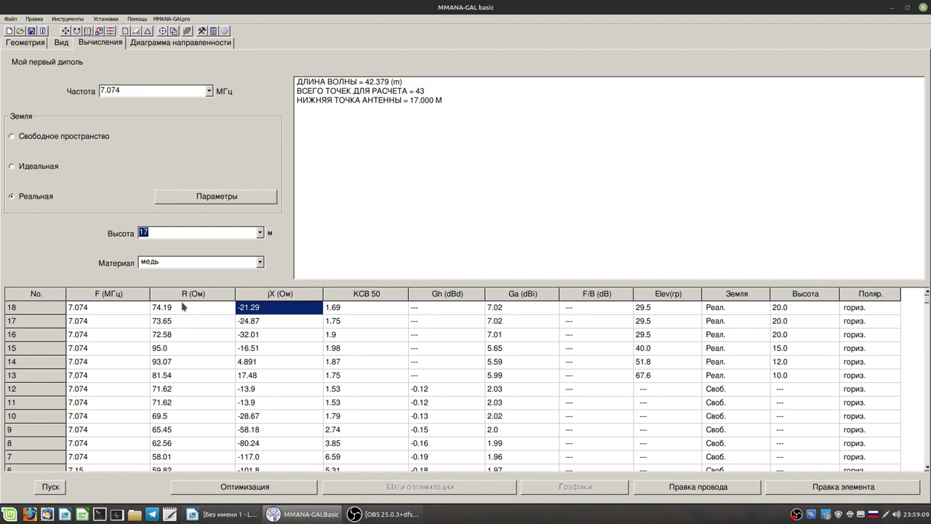
click(50, 486)
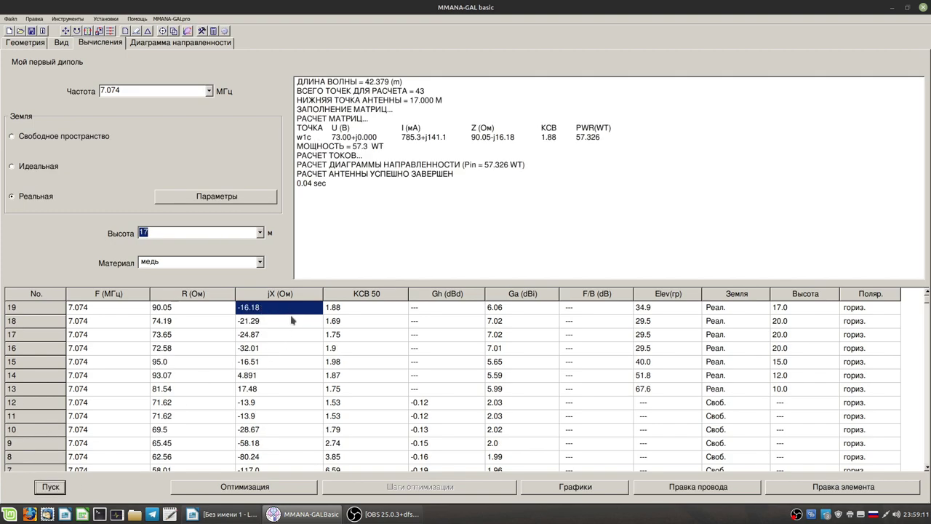
click(355, 311)
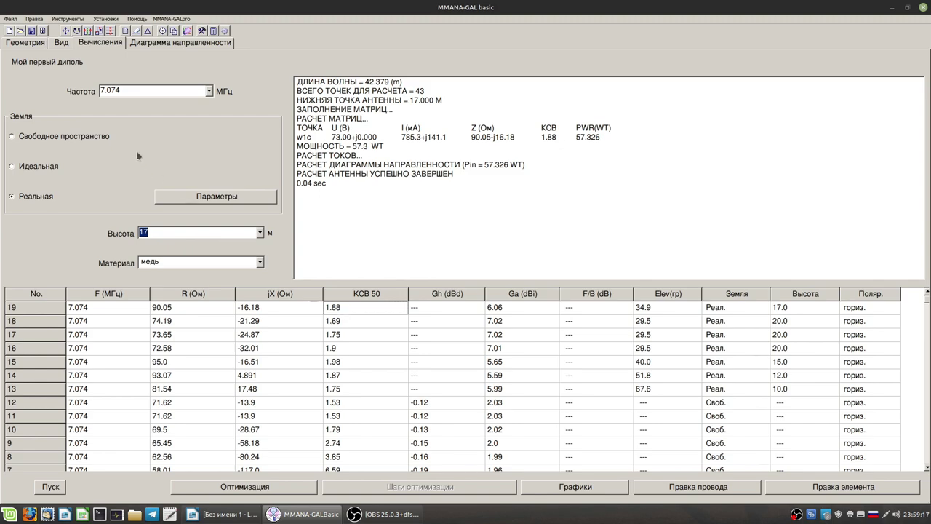
Examine the dipole's current distribution and its calculated impedance, SWR and feed-point current at the 17 m height.
click(61, 42)
drag(582, 288, 580, 291)
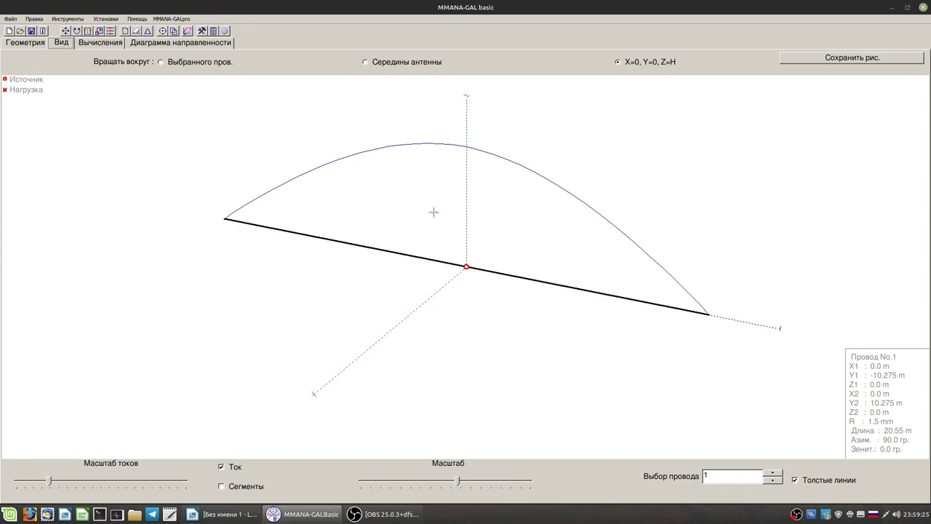
click(115, 45)
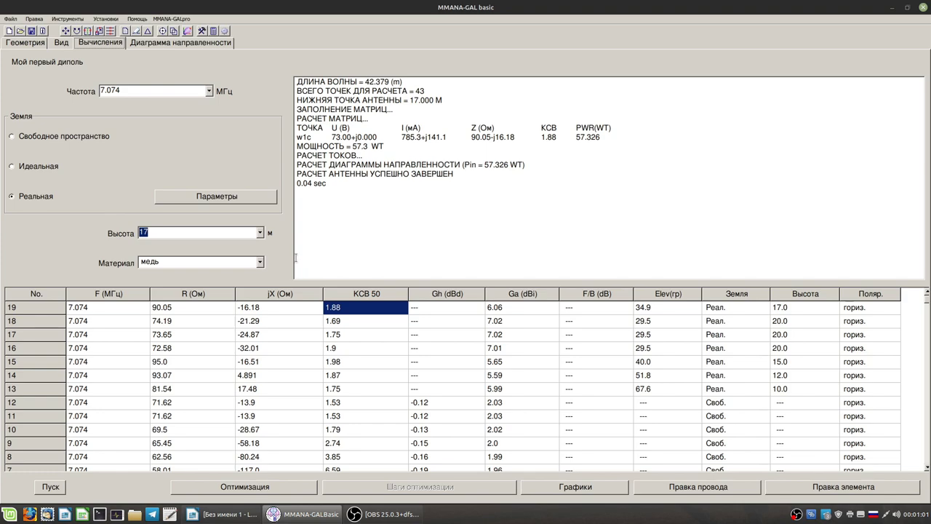
click(394, 228)
click(172, 232)
mouse_move(504, 137)
mouse_down()
mouse_move(306, 128)
mouse_move(512, 137)
mouse_up()
click(474, 135)
click(505, 148)
drag(405, 136, 439, 136)
click(434, 136)
Review the horizontal dipole's radiation pattern at 17 m, its wire coordinates, and its current distribution from several angles.
click(169, 43)
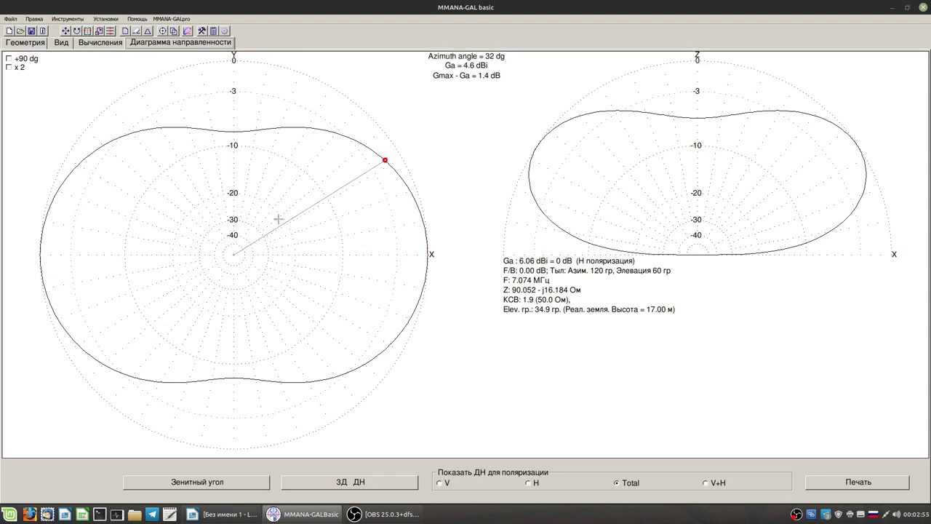
click(25, 42)
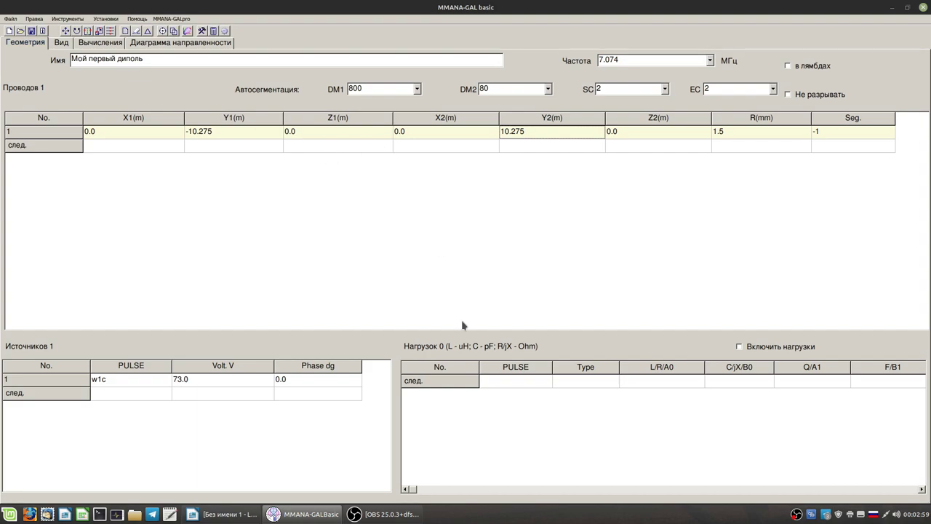
click(86, 43)
click(61, 42)
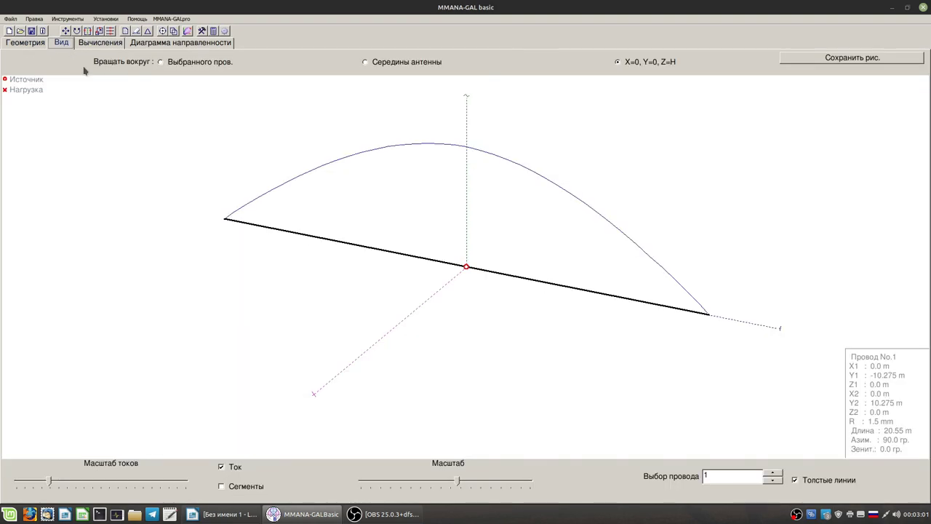
mouse_move(557, 337)
mouse_down()
mouse_move(564, 344)
mouse_move(550, 344)
mouse_up()
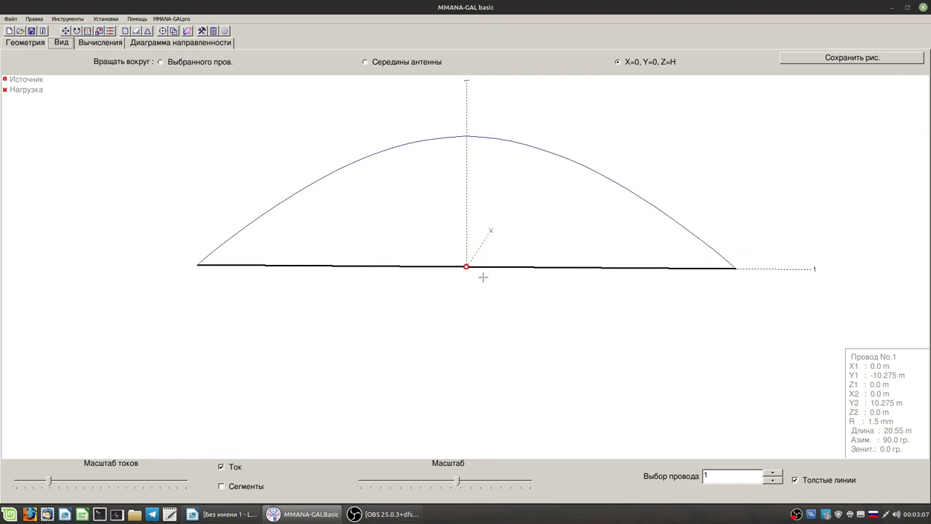
drag(613, 322, 596, 364)
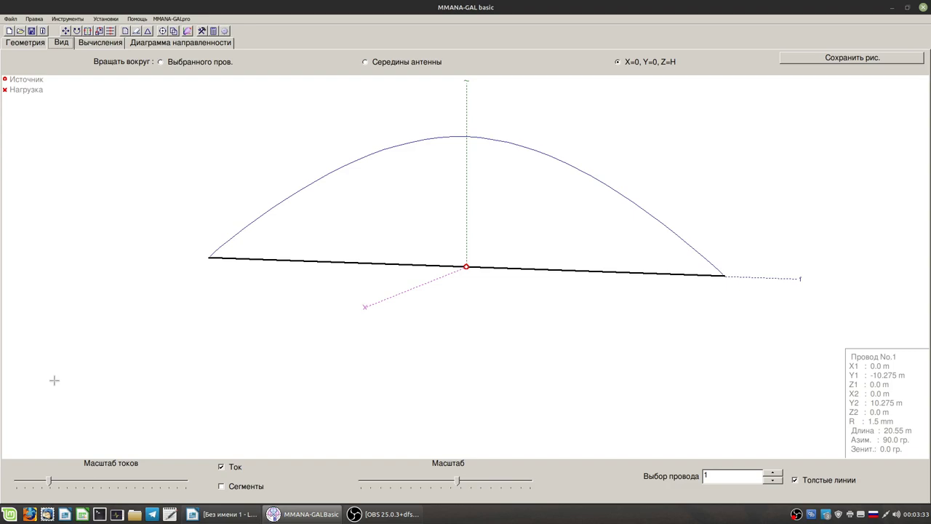
Tilt the dipole wire to a 45° zenith angle about its midpoint and recalculate the antenna.
right_click(538, 269)
click(575, 325)
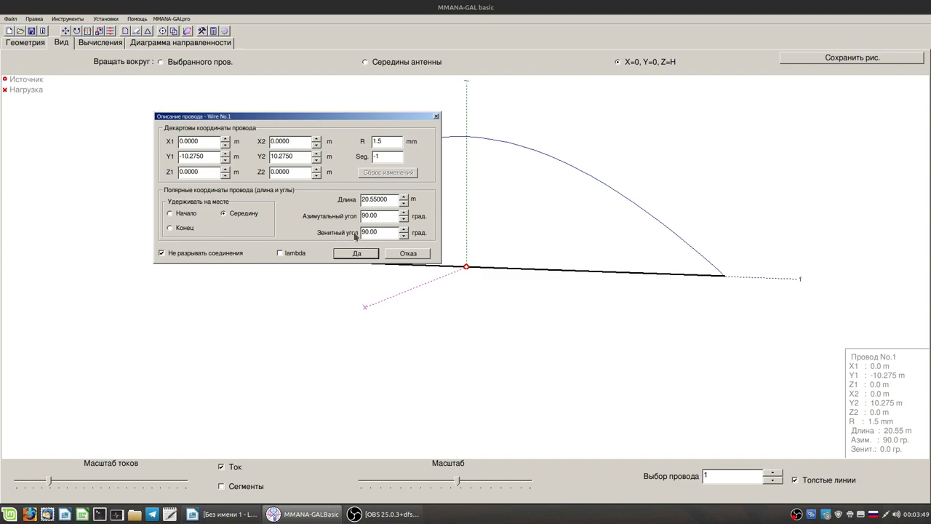
drag(366, 231, 361, 232)
text(45)
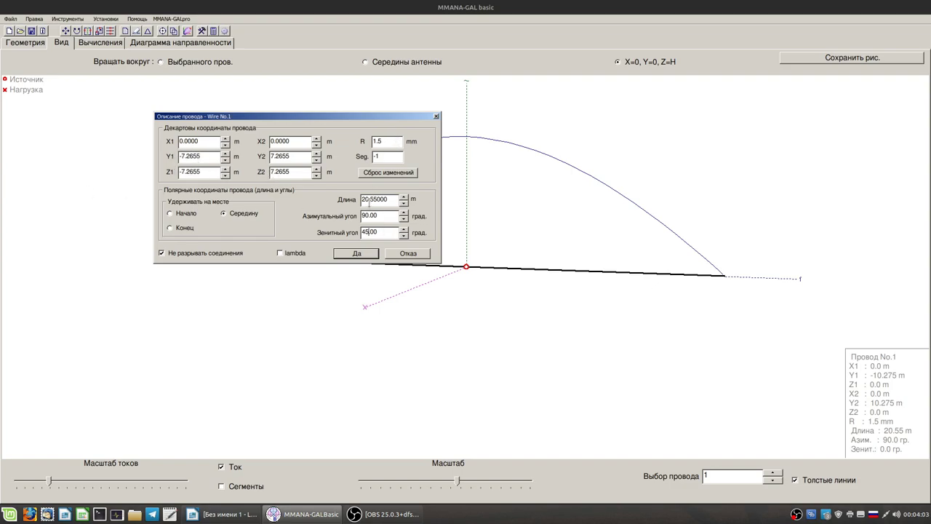
click(367, 253)
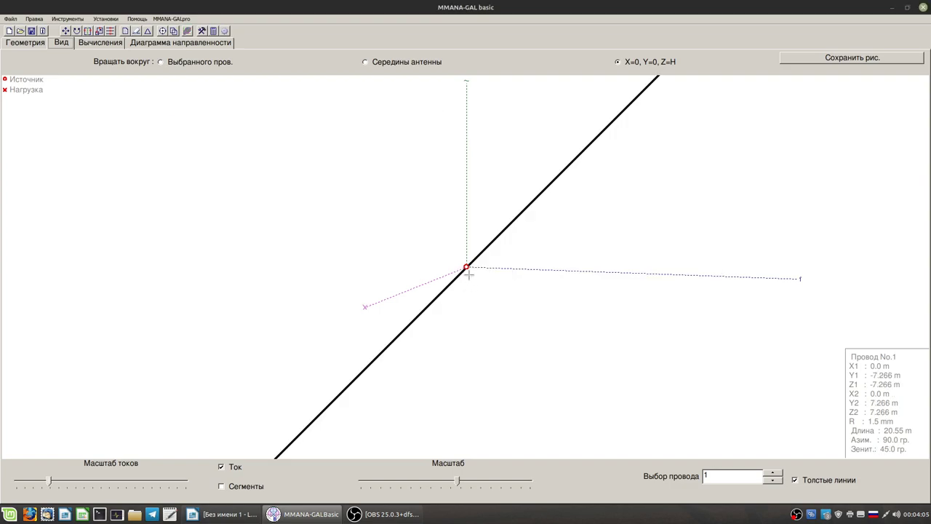
mouse_move(545, 352)
mouse_down()
mouse_move(536, 347)
mouse_move(545, 349)
mouse_up()
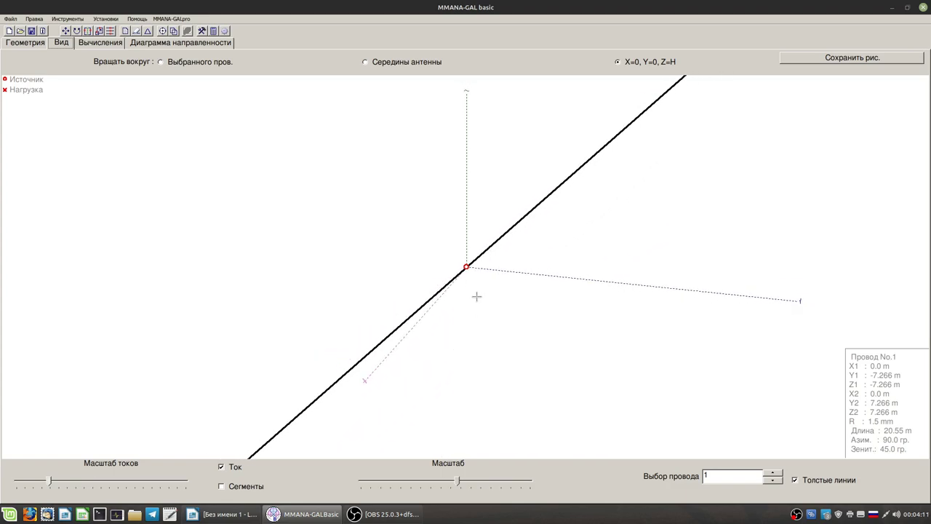
click(101, 42)
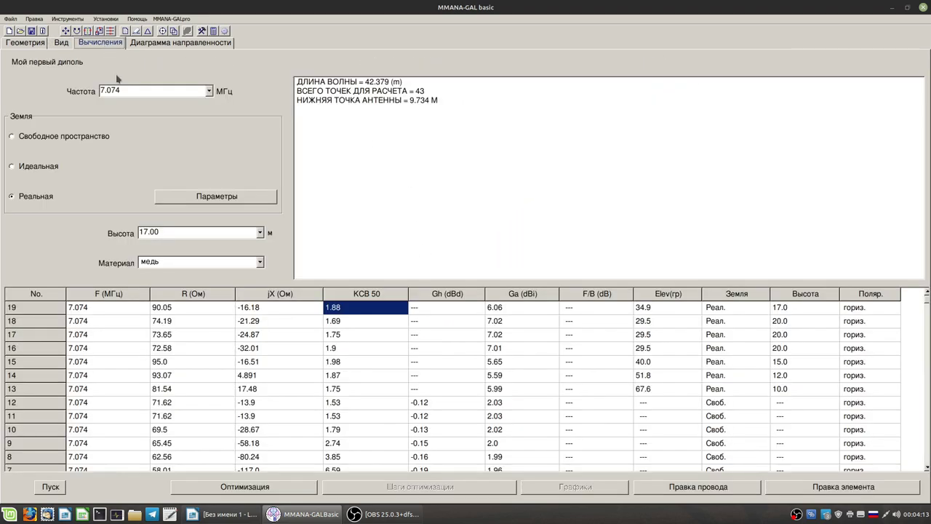
click(51, 489)
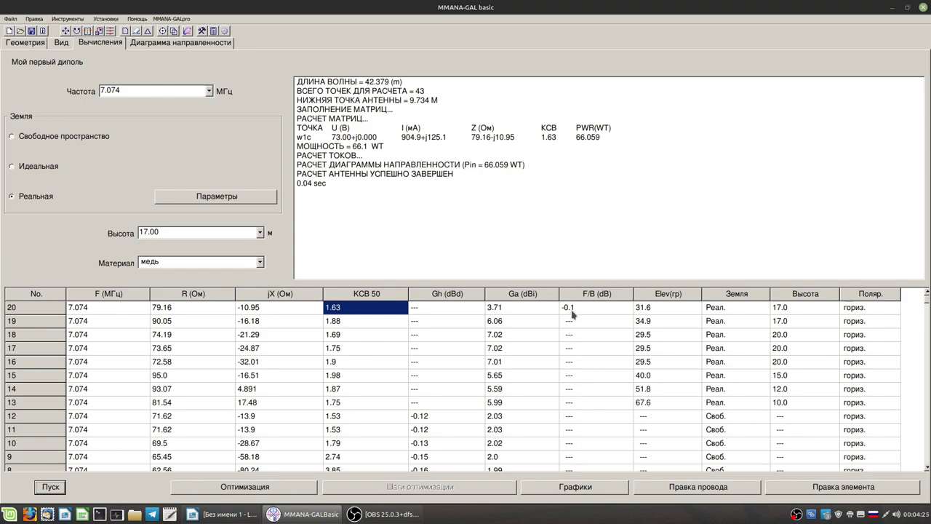
Examine the sloping dipole's 2D pattern and its 3D radiation pattern with the grid shown, from the side and from above.
click(154, 43)
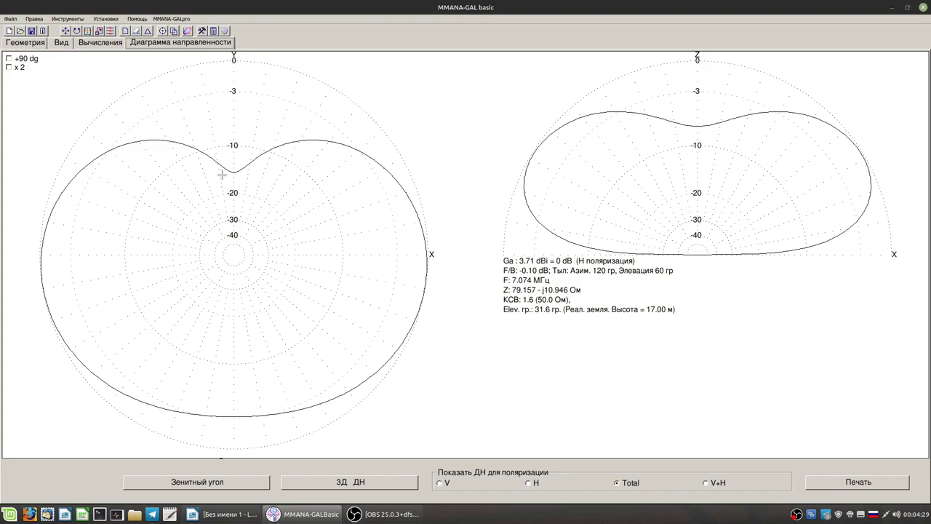
click(368, 484)
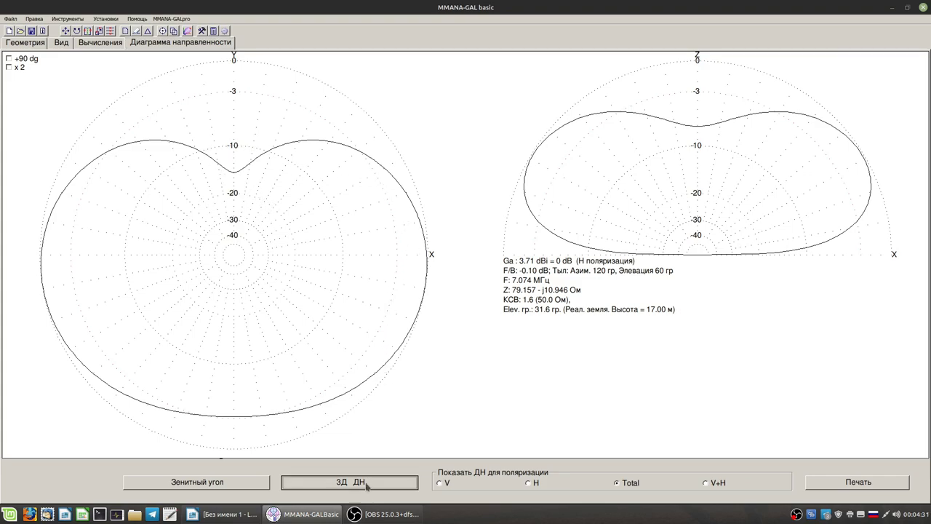
click(37, 497)
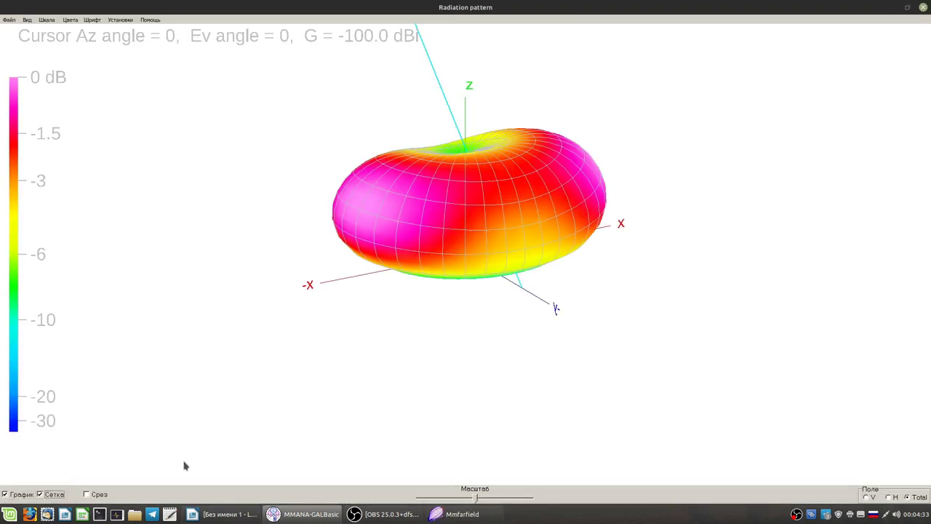
drag(492, 275, 682, 254)
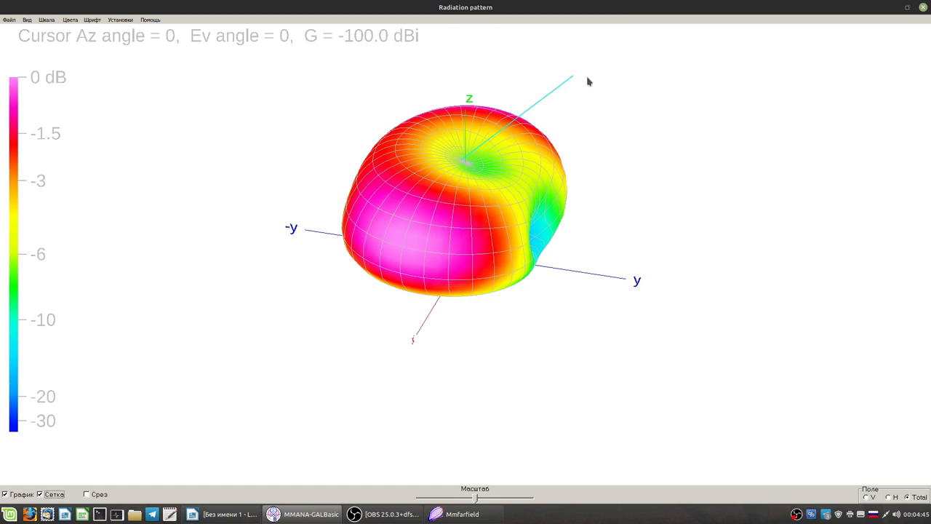
drag(371, 256, 580, 71)
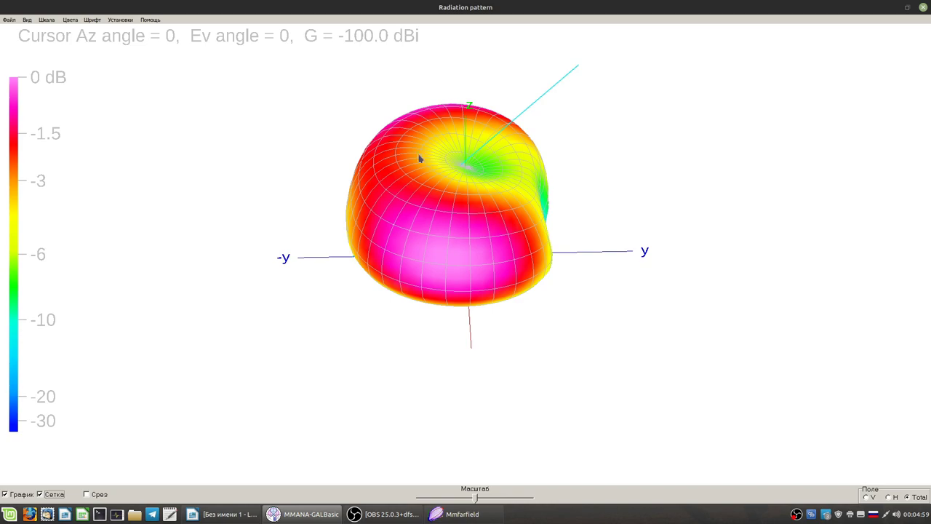
drag(431, 293, 369, 250)
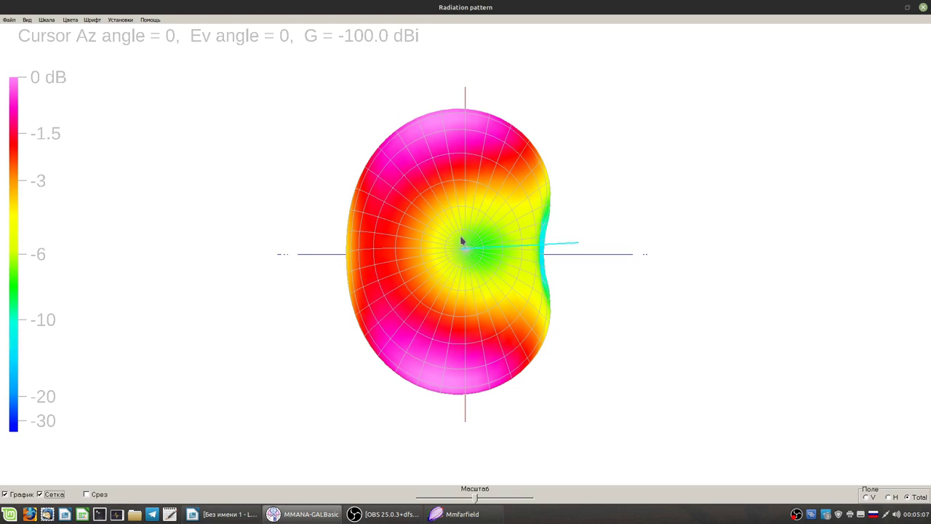
drag(466, 417, 443, 353)
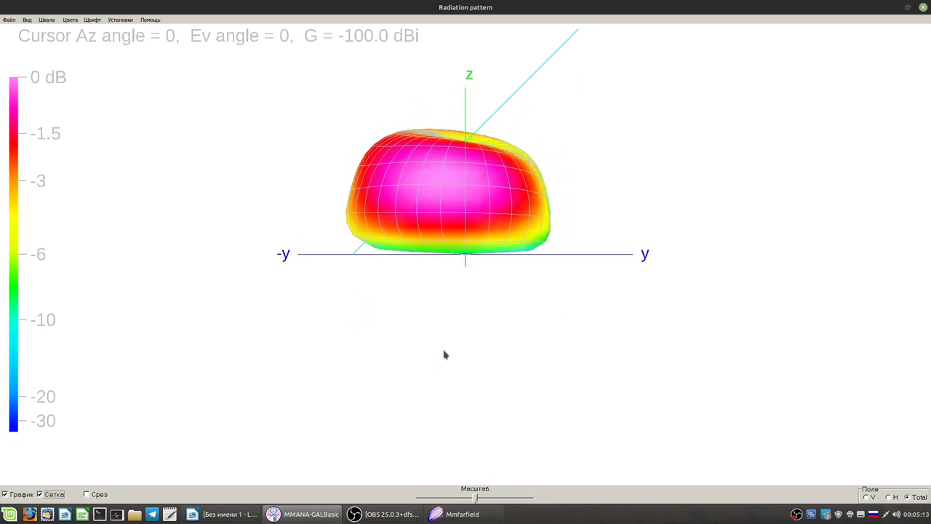
drag(506, 297, 287, 212)
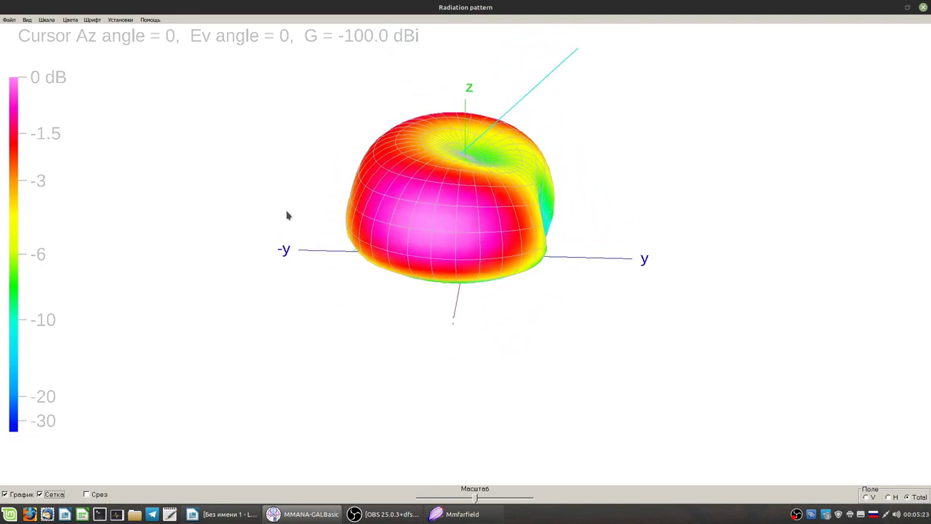
click(924, 7)
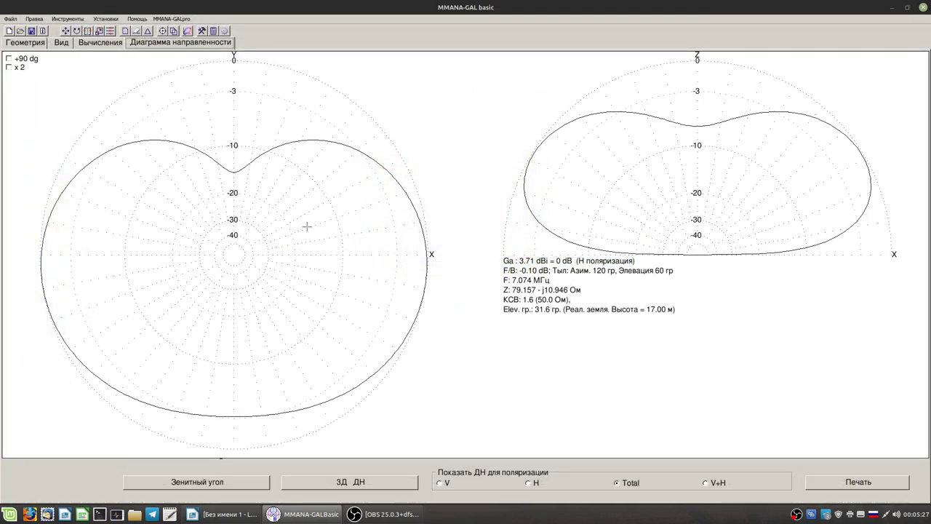
Review the sloping dipole's calculation results and inspect its current distribution from several angles.
click(96, 43)
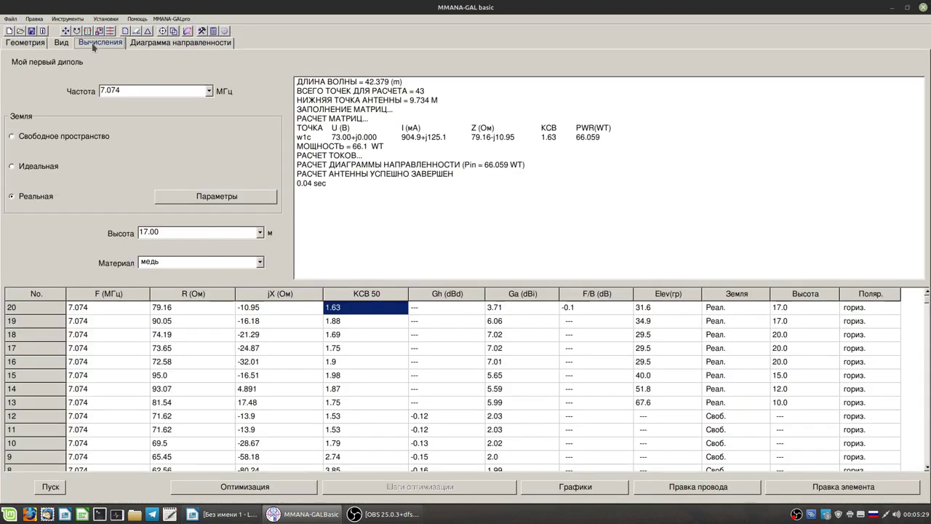
click(60, 42)
click(30, 45)
click(62, 46)
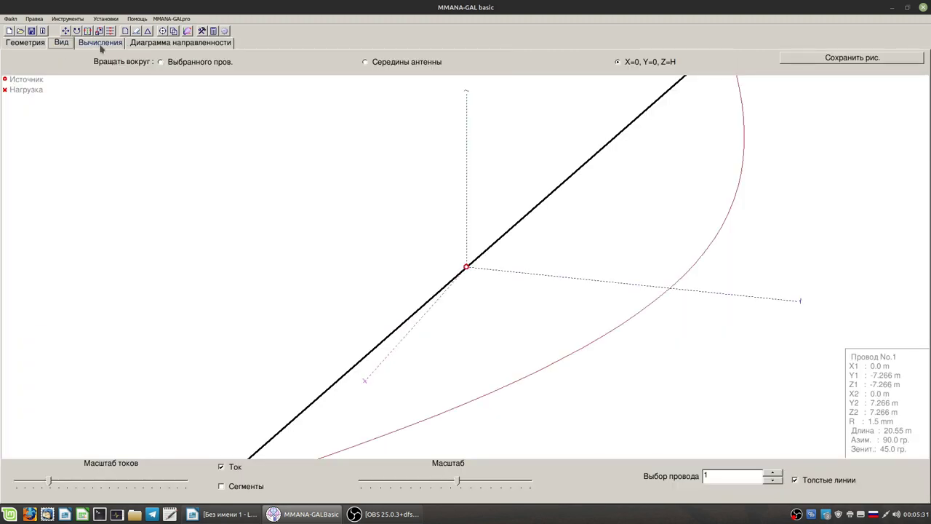
drag(441, 282, 415, 248)
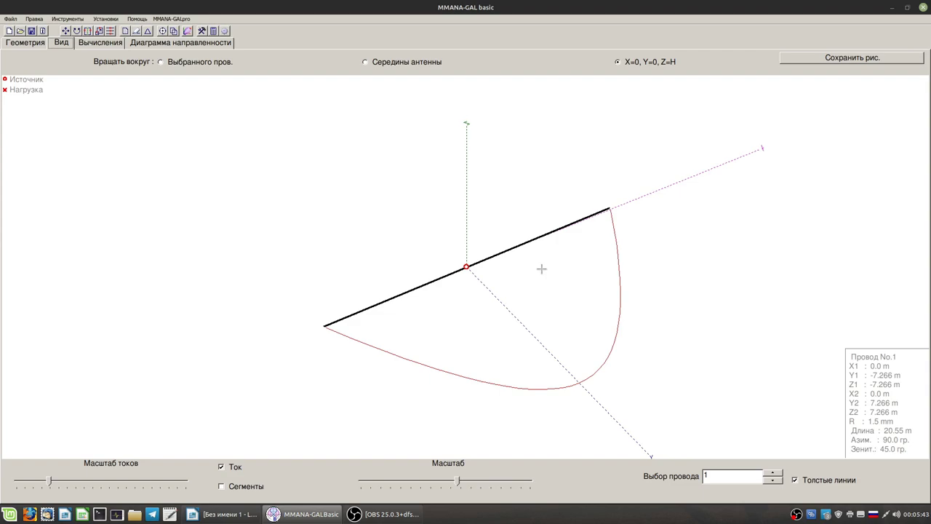
mouse_move(584, 316)
mouse_down()
mouse_move(580, 378)
mouse_move(584, 320)
mouse_move(588, 333)
mouse_move(577, 308)
mouse_move(590, 300)
mouse_move(578, 295)
mouse_move(604, 306)
mouse_move(596, 304)
mouse_up()
click(180, 42)
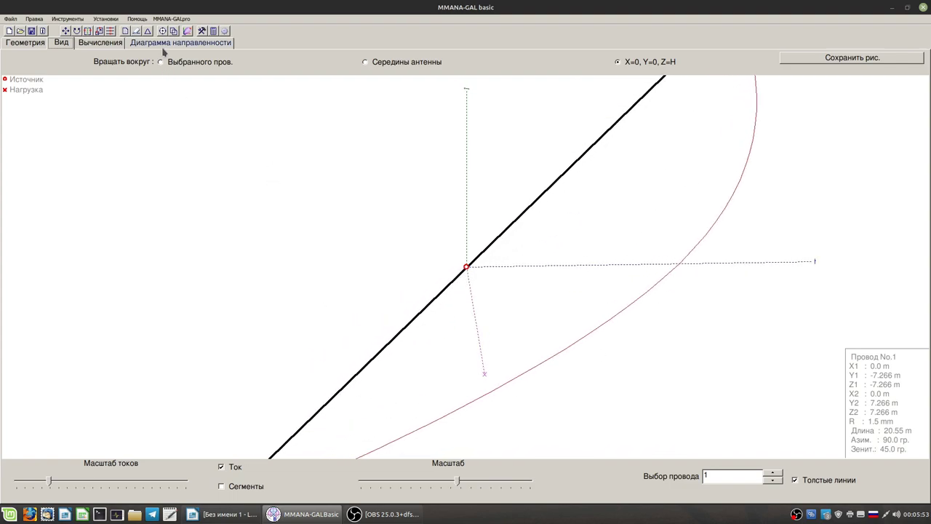